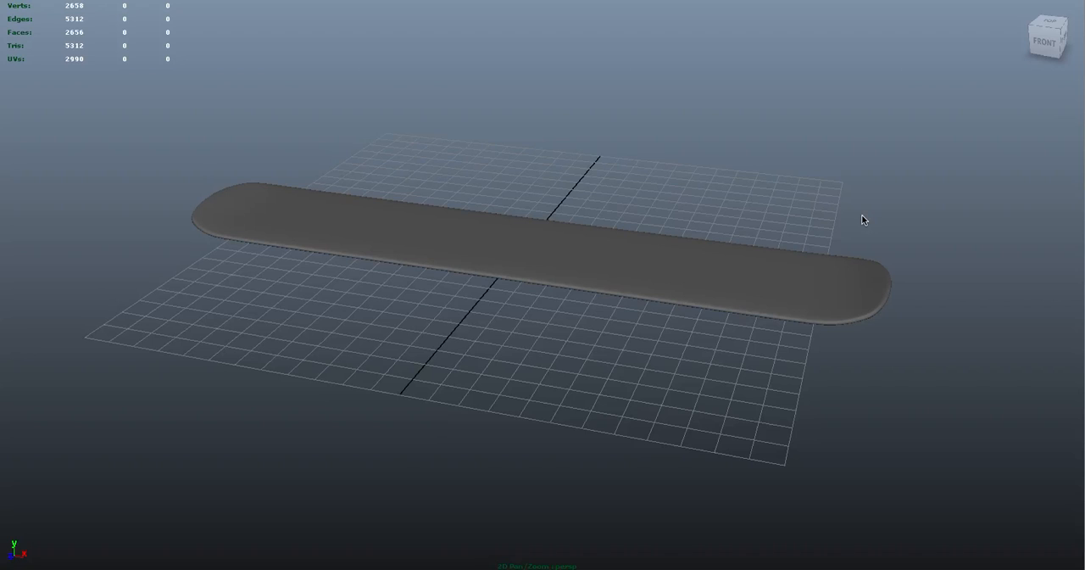
Select the board mesh and examine its face normals along the deck, edges and both rounded ends
click(585, 139)
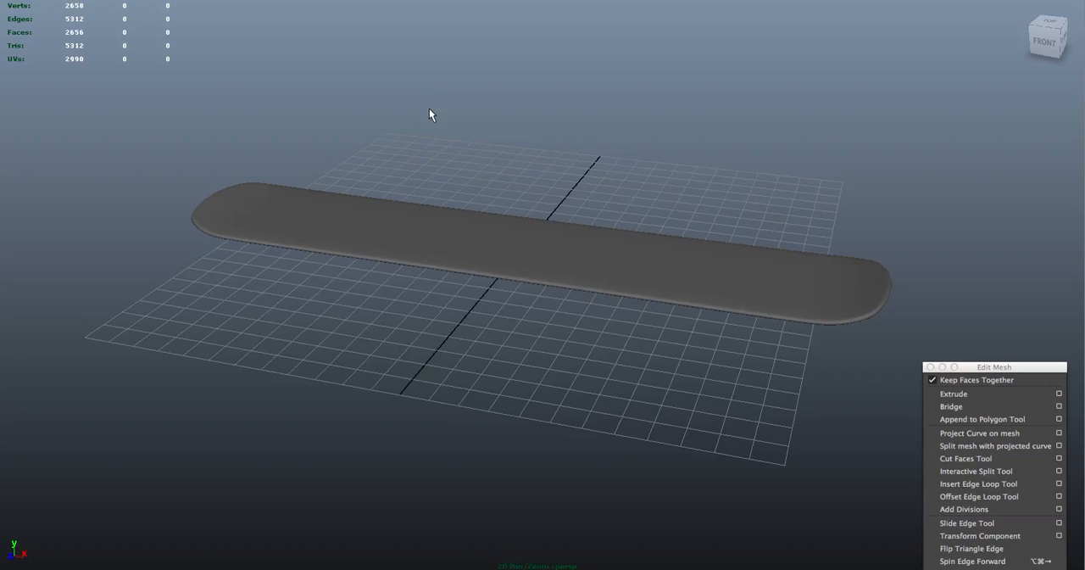
alt+drag(435, 114, 462, 114)
alt+right_drag(462, 114, 506, 194)
click(506, 189)
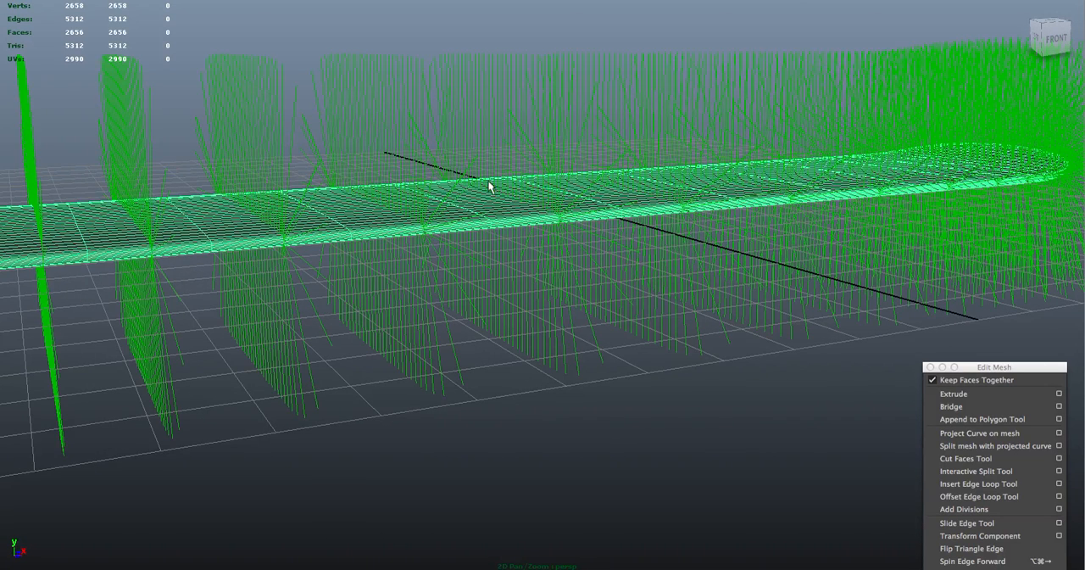
alt+right_drag(579, 245, 409, 185)
alt+drag(408, 184, 389, 202)
alt+drag(546, 246, 530, 261)
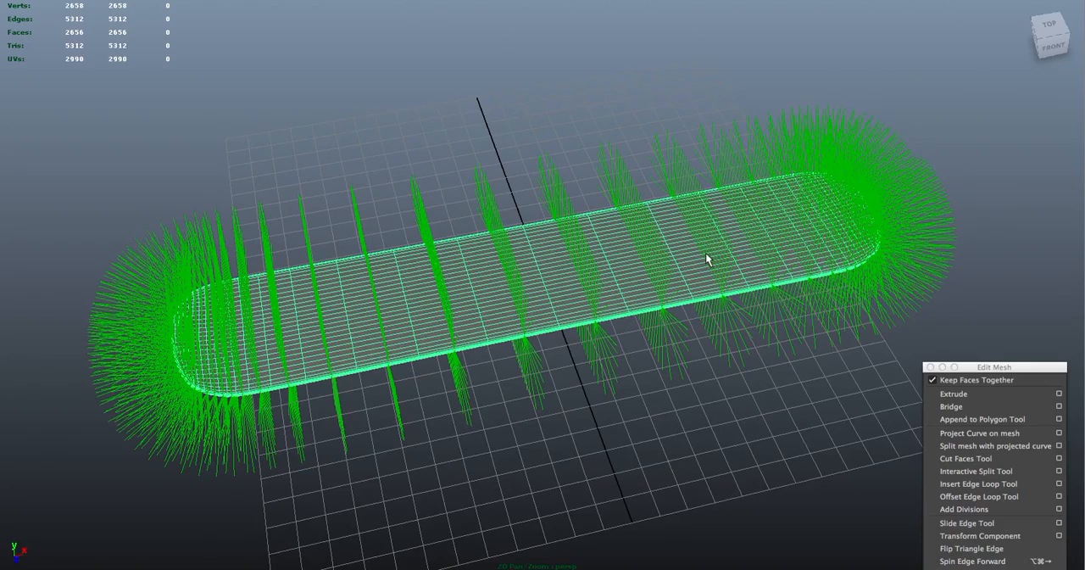
alt+drag(706, 255, 616, 149)
click(504, 0)
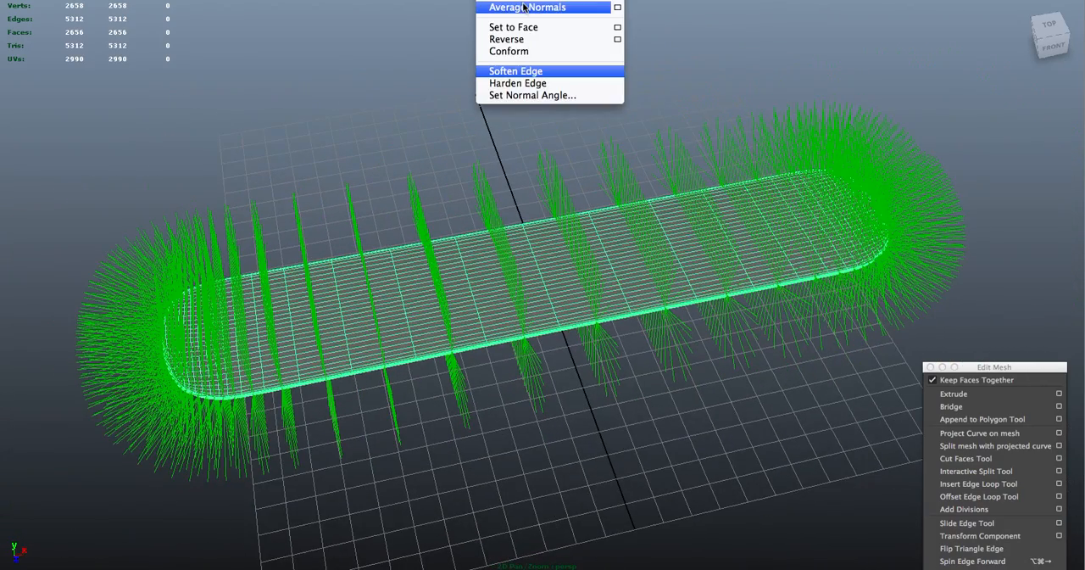
alt+drag(436, 179, 507, 167)
alt+right_drag(507, 167, 713, 275)
alt+drag(453, 110, 397, 129)
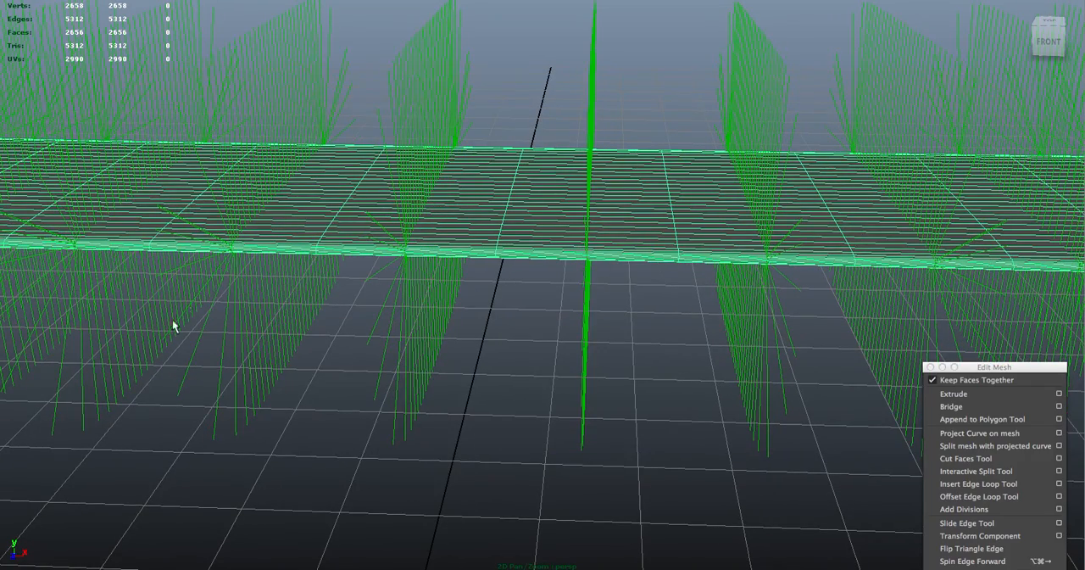
mouse_move(535, 109)
alt+right_down()
mouse_move(468, 91)
mouse_move(449, 118)
alt+right_up()
alt+drag(509, 195, 487, 148)
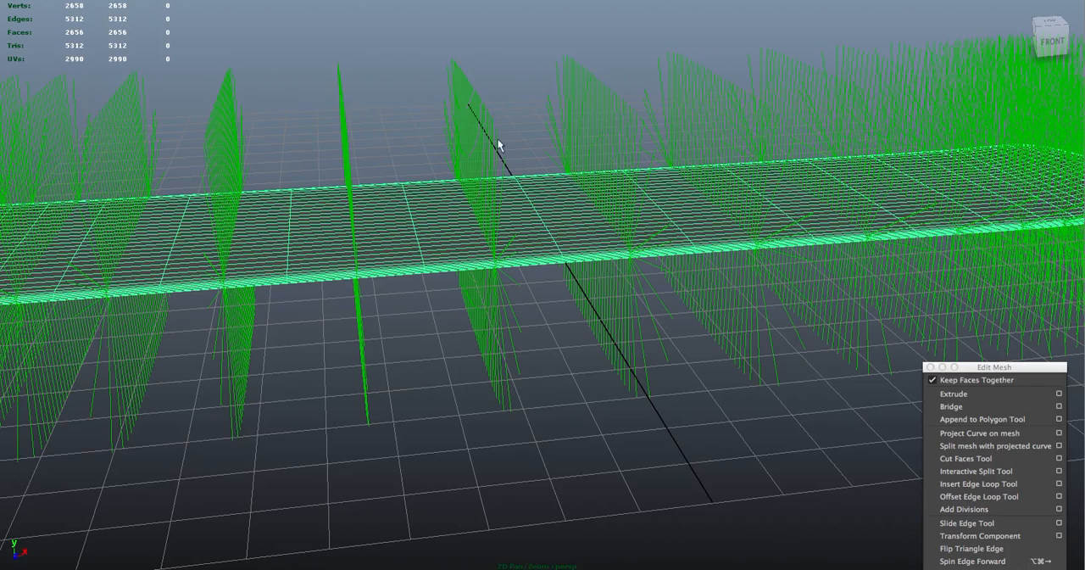
alt+right_drag(443, 92, 351, 68)
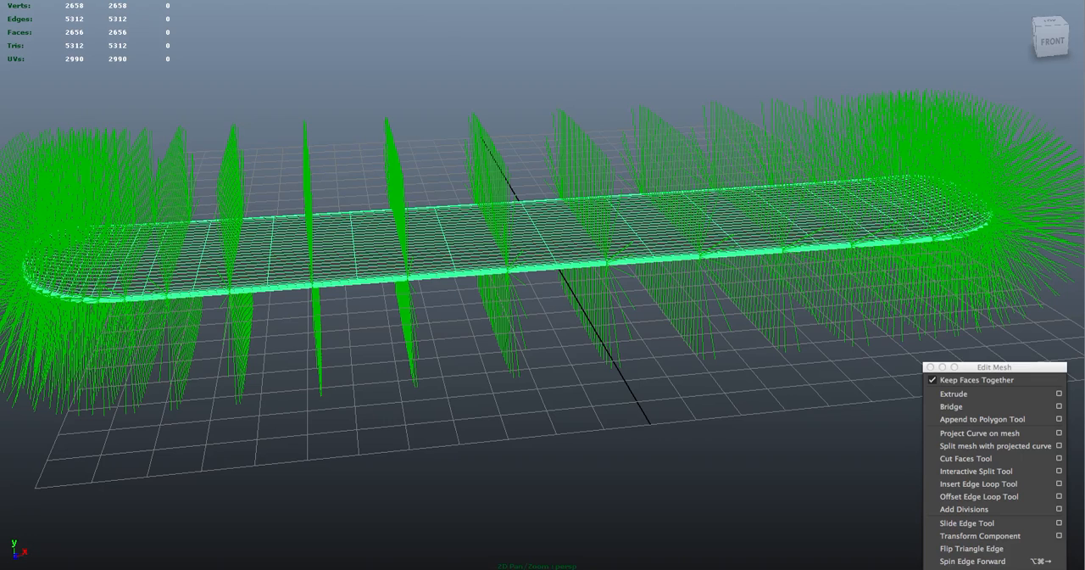
Apply Soften Edge to the board, reverse the normals of the whole mesh and deselect it
click(401, 0)
mouse_move(365, 0)
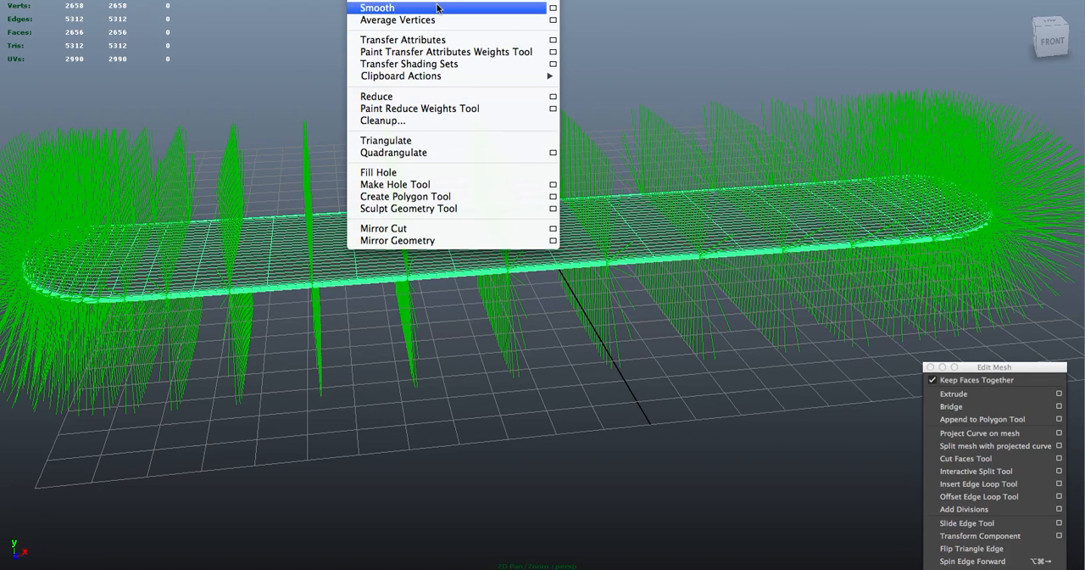
mouse_move(402, 0)
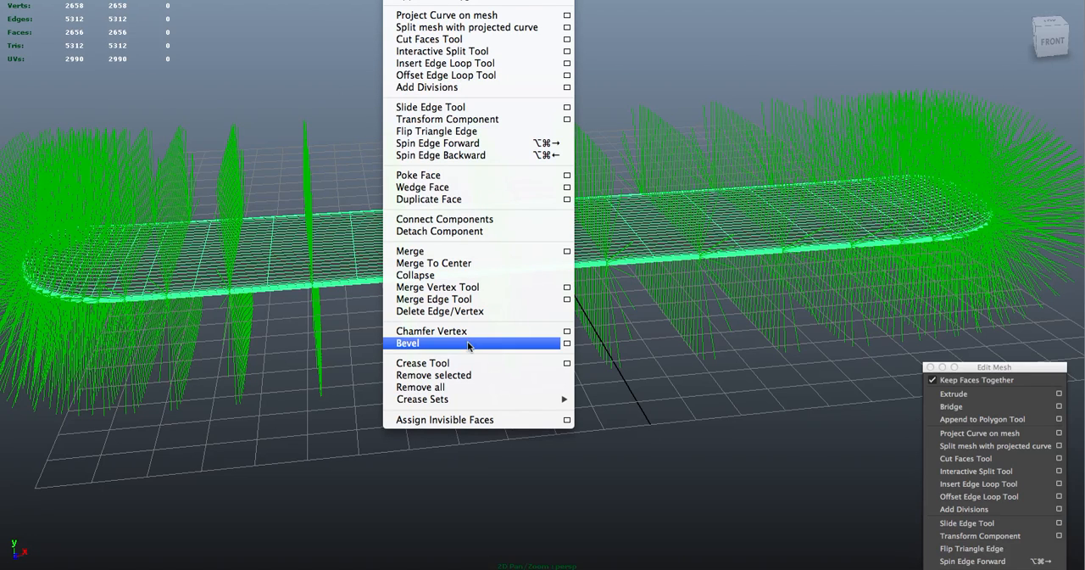
mouse_move(509, 0)
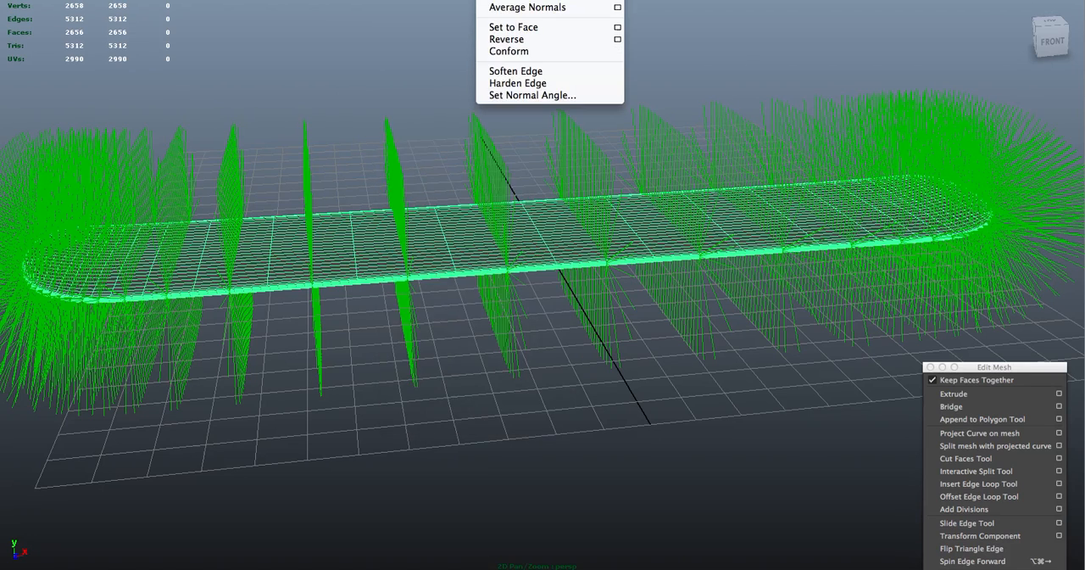
click(515, 70)
key(F8)
click(495, 0)
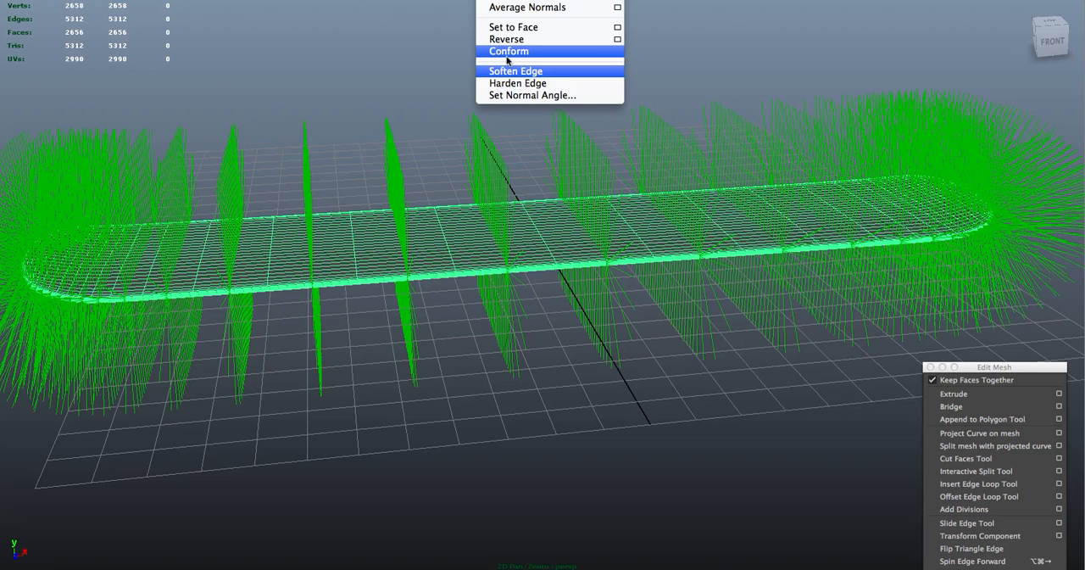
click(507, 39)
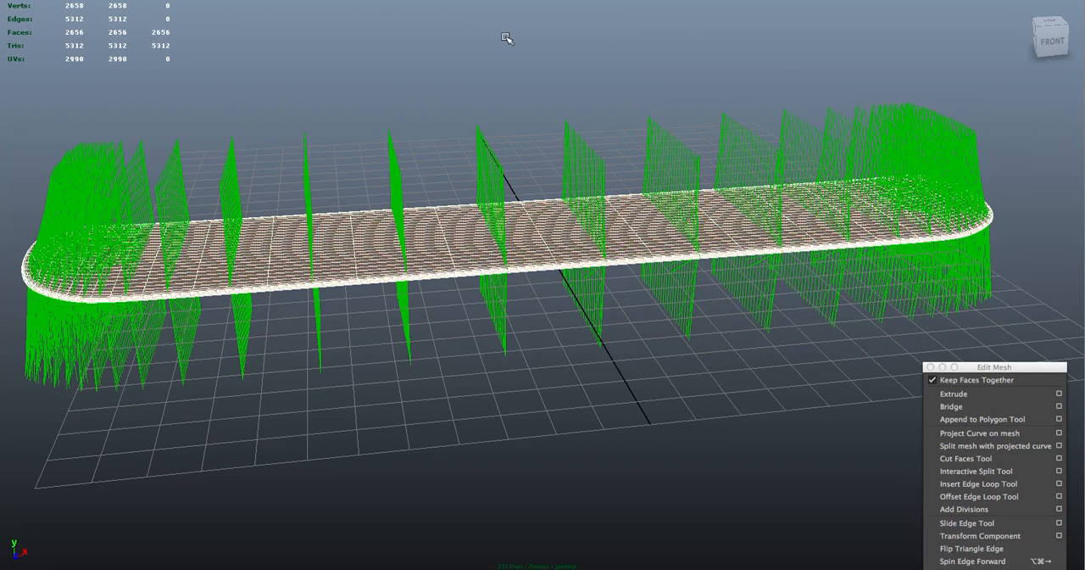
click(515, 117)
right_drag(516, 108, 534, 128)
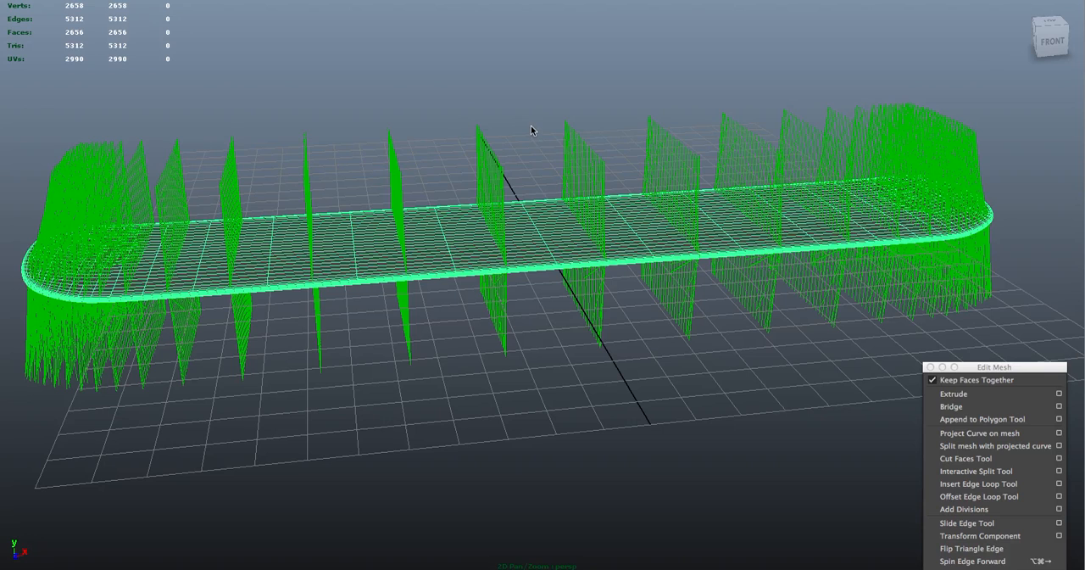
click(410, 123)
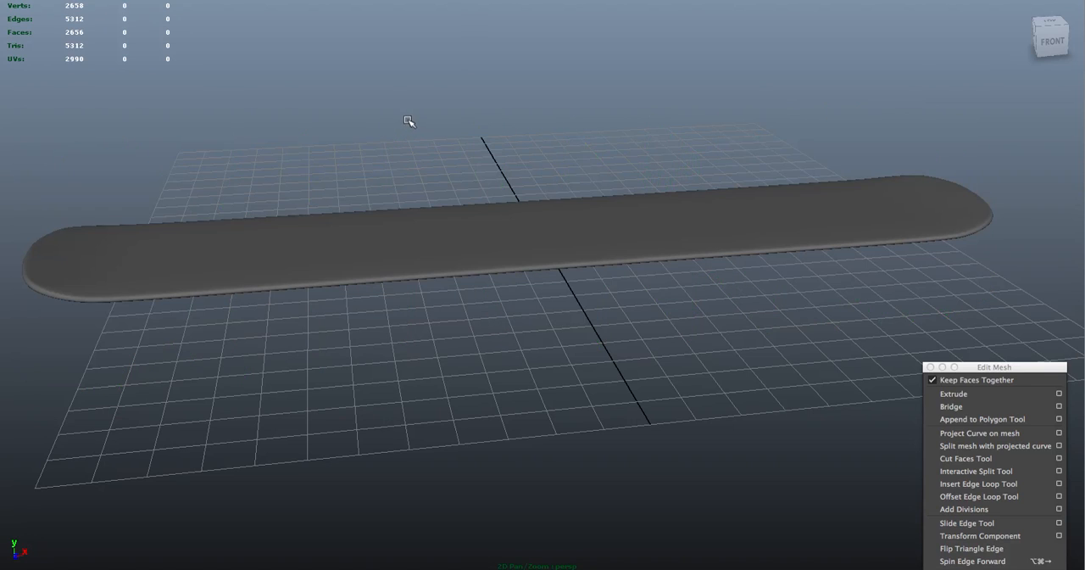
Inspect the direction of the board's normals along its side edge and rounded ends
alt+drag(407, 116, 501, 106)
alt+right_drag(492, 114, 571, 209)
drag(627, 259, 695, 331)
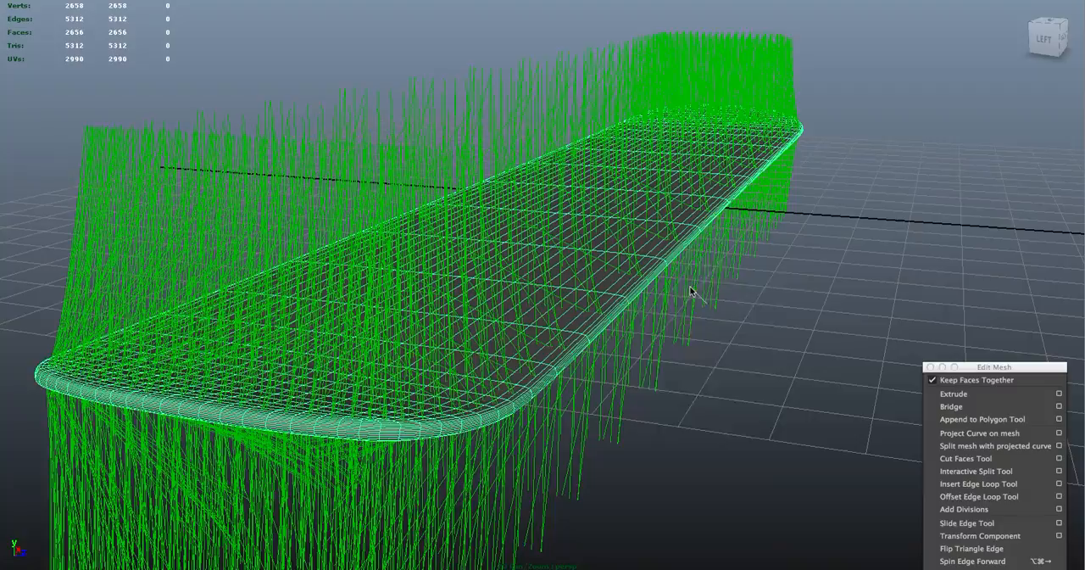
alt+drag(729, 298, 450, 300)
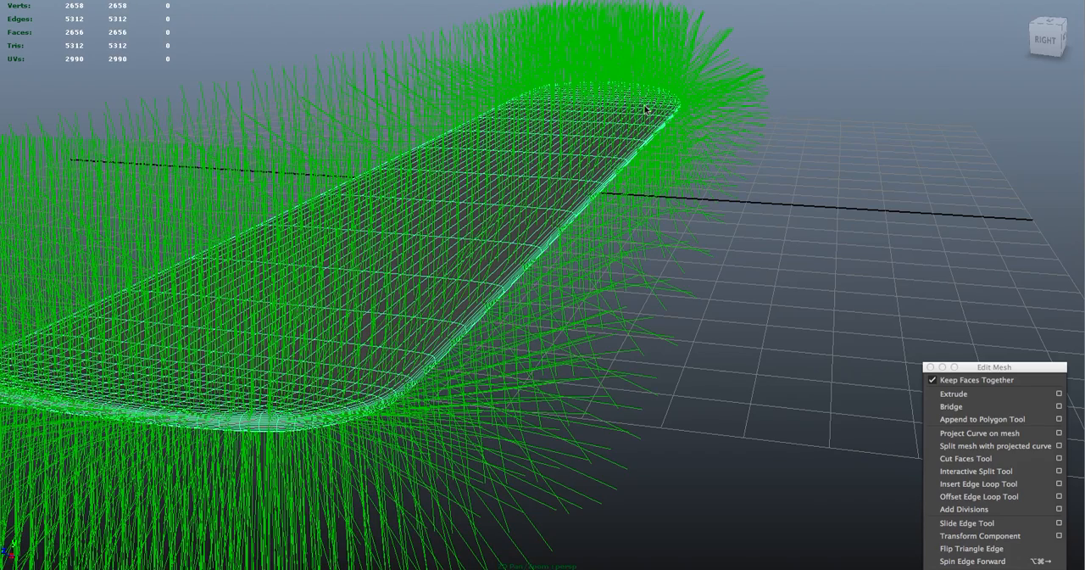
right_click(694, 148)
right_drag(690, 141, 691, 141)
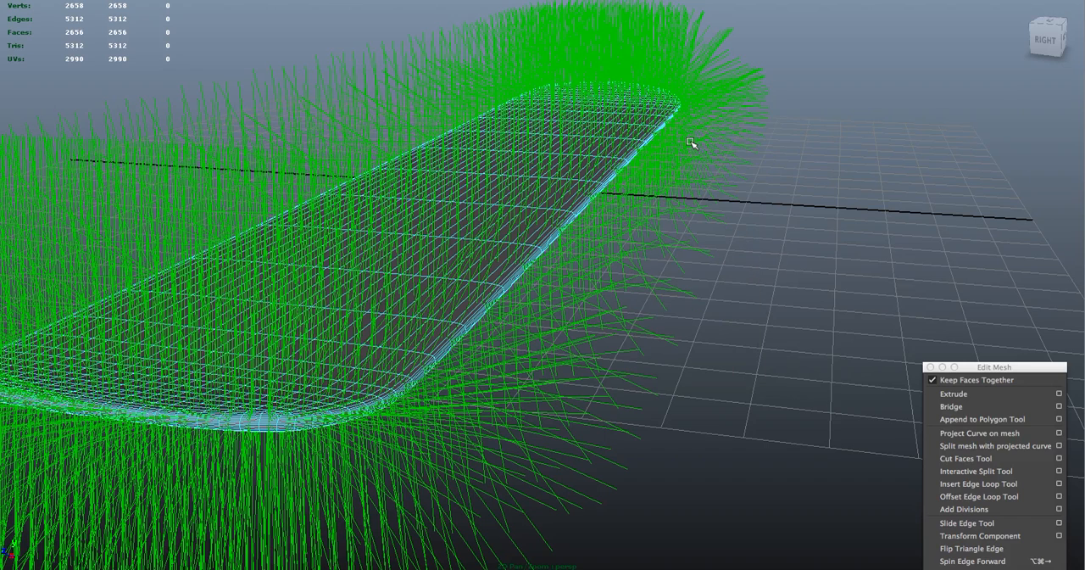
click(867, 172)
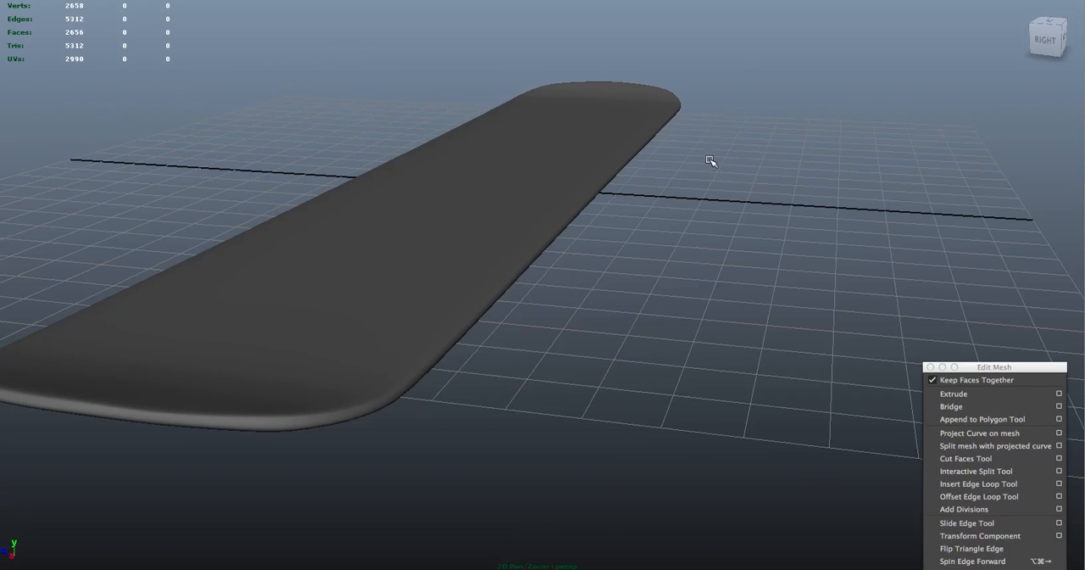
Select the board and turn off the display of its face normals
click(524, 268)
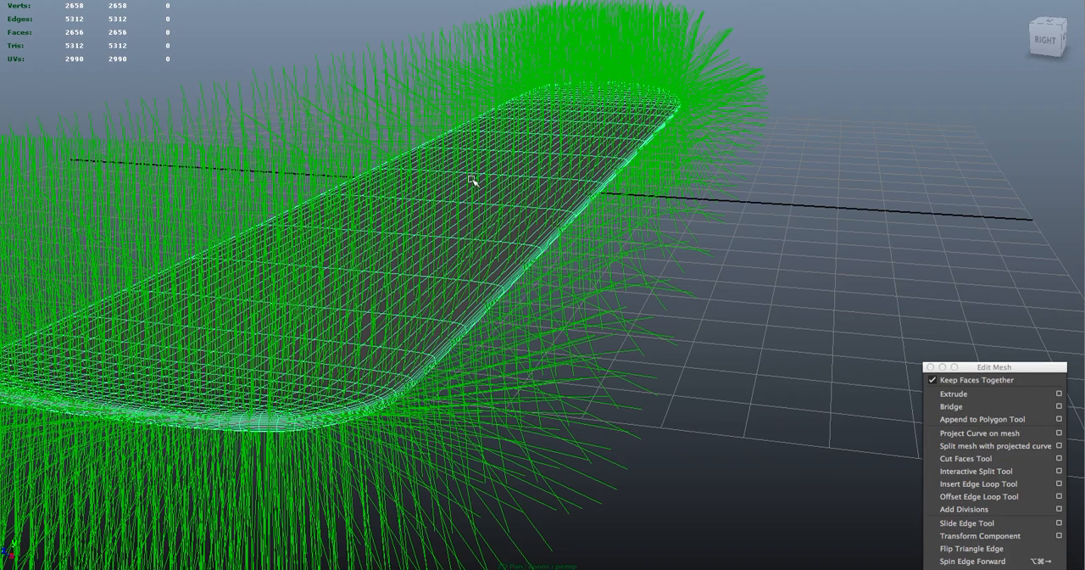
click(193, 0)
mouse_move(153, 0)
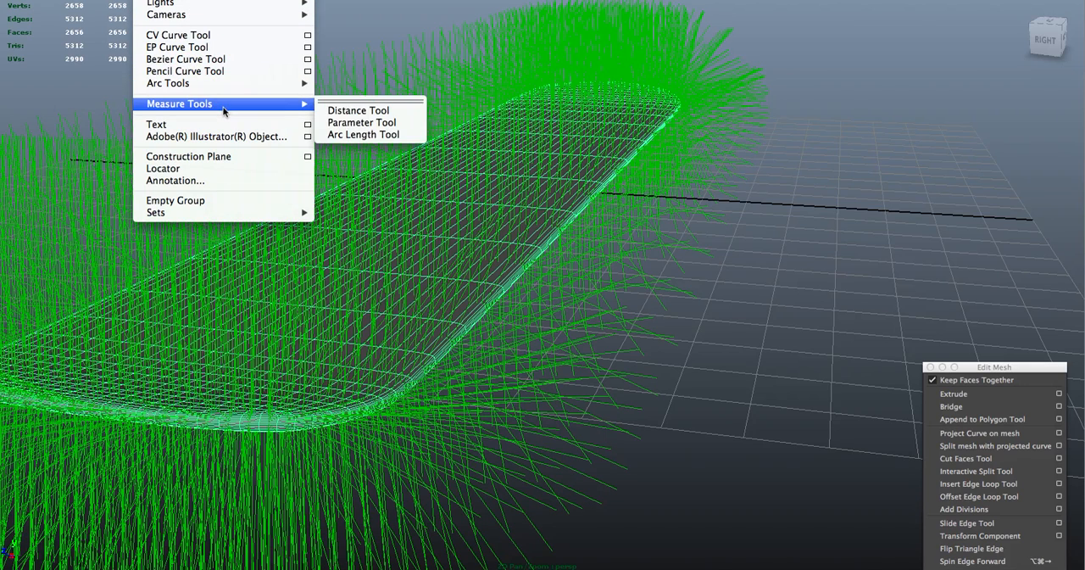
mouse_move(114, 0)
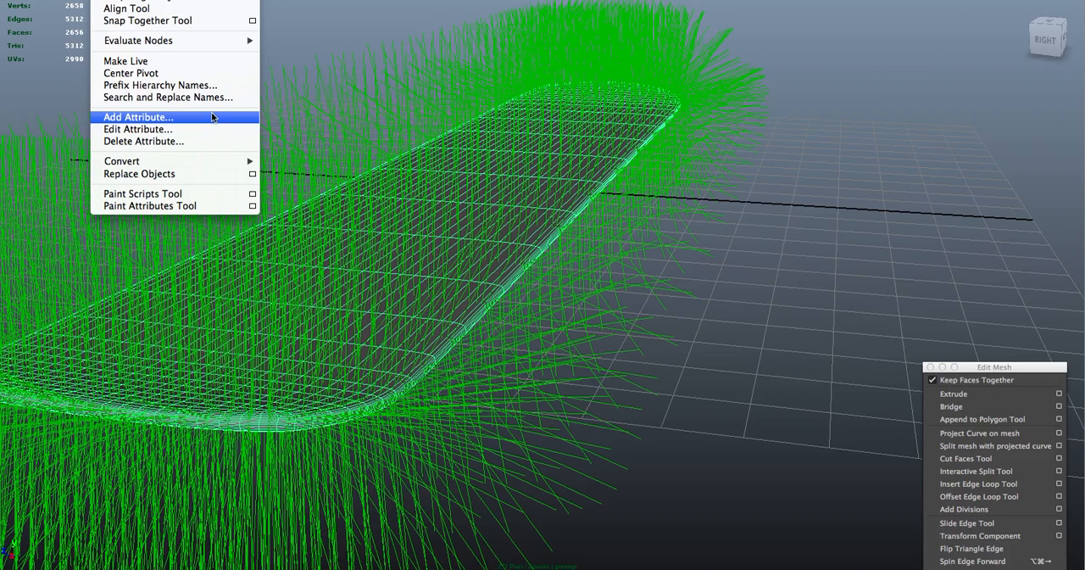
mouse_move(200, 0)
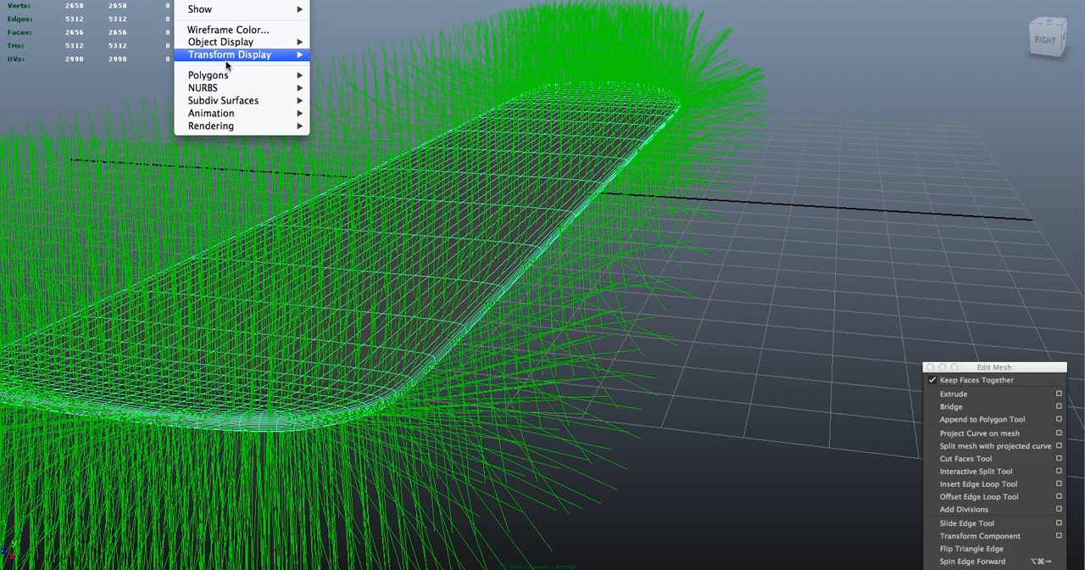
mouse_move(233, 80)
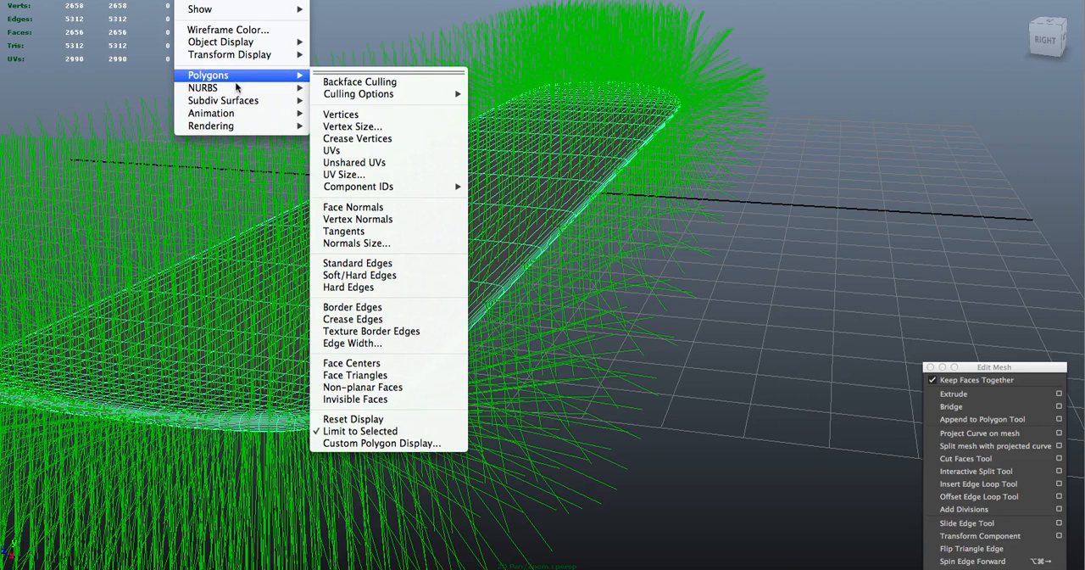
mouse_move(247, 113)
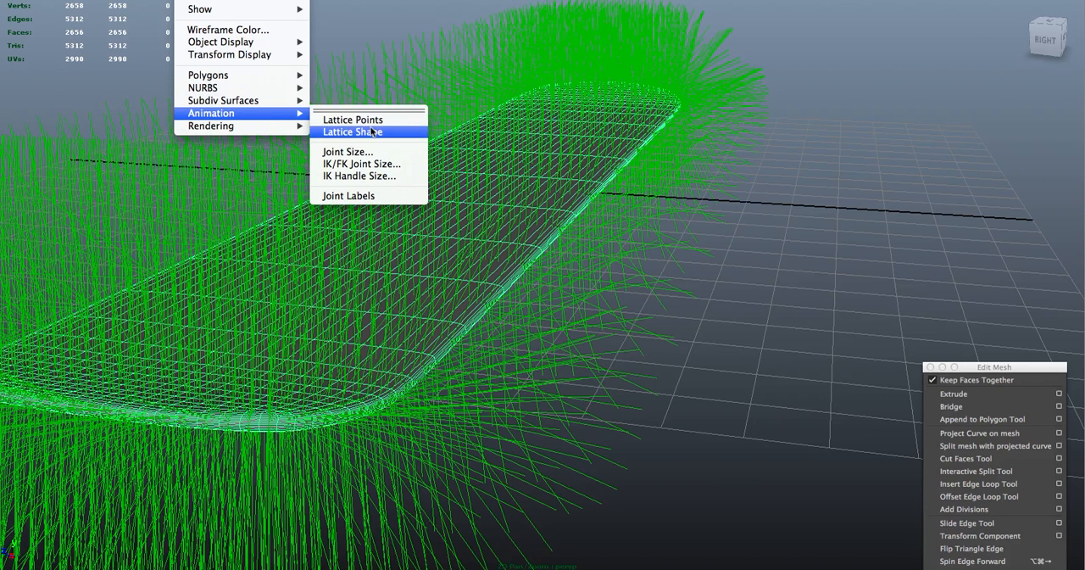
mouse_move(268, 90)
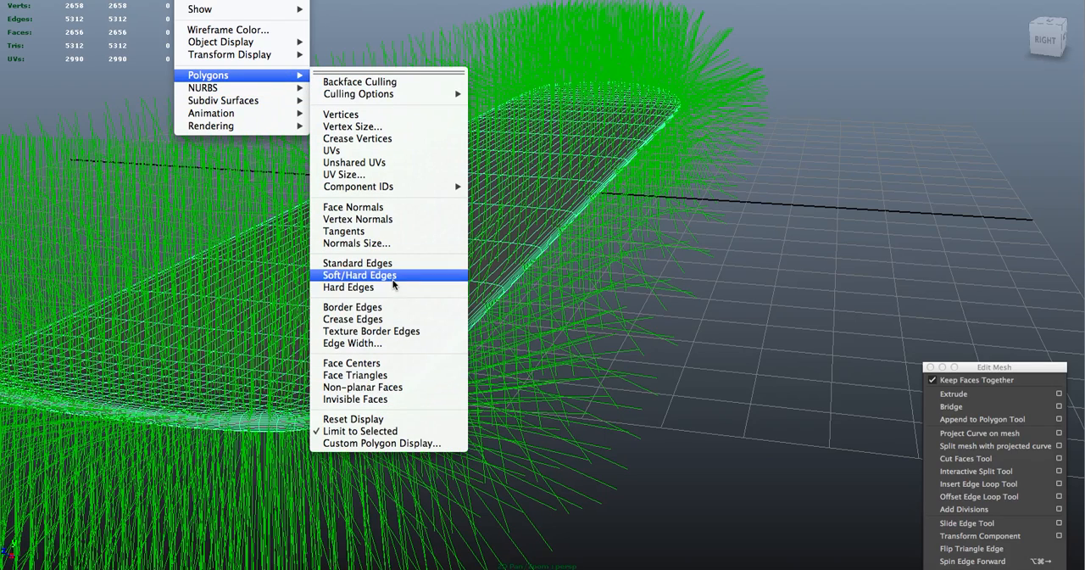
click(396, 207)
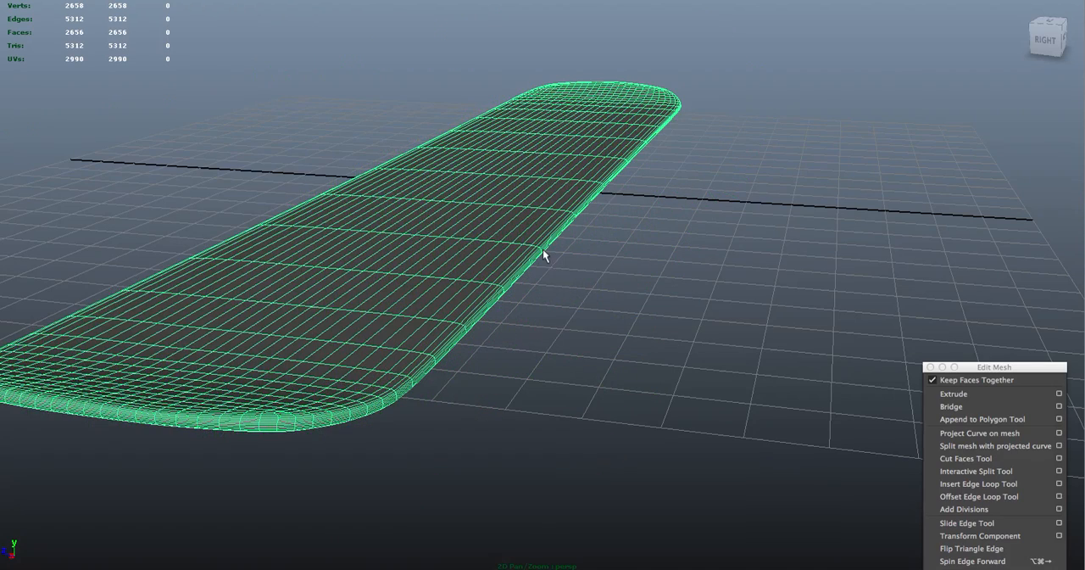
Examine the smoothed board's rounded side edge up close, with and without its wireframe highlighted
click(618, 304)
alt+drag(571, 242, 586, 223)
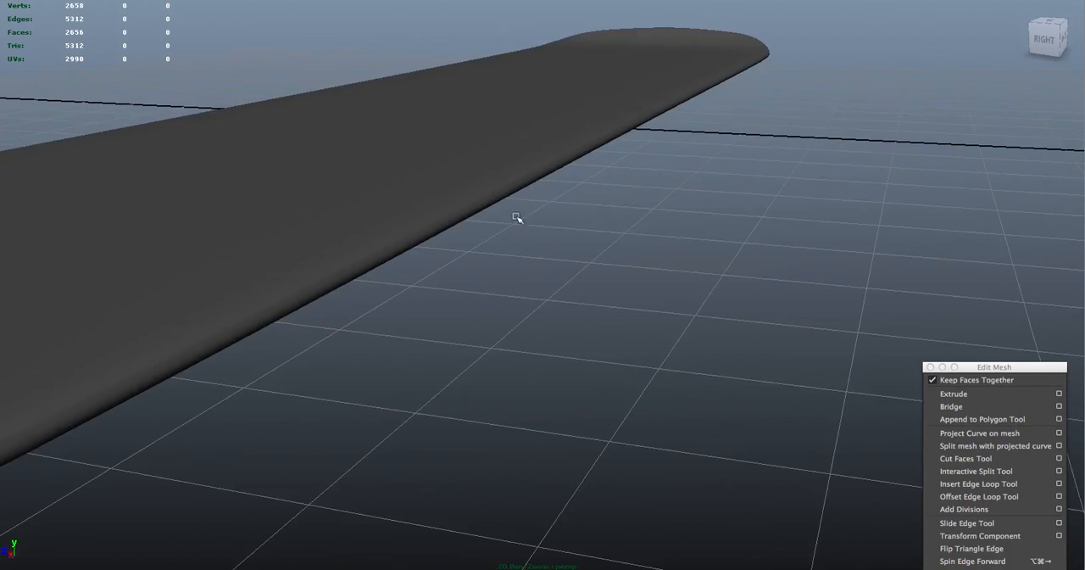
click(453, 208)
alt+drag(452, 209, 551, 279)
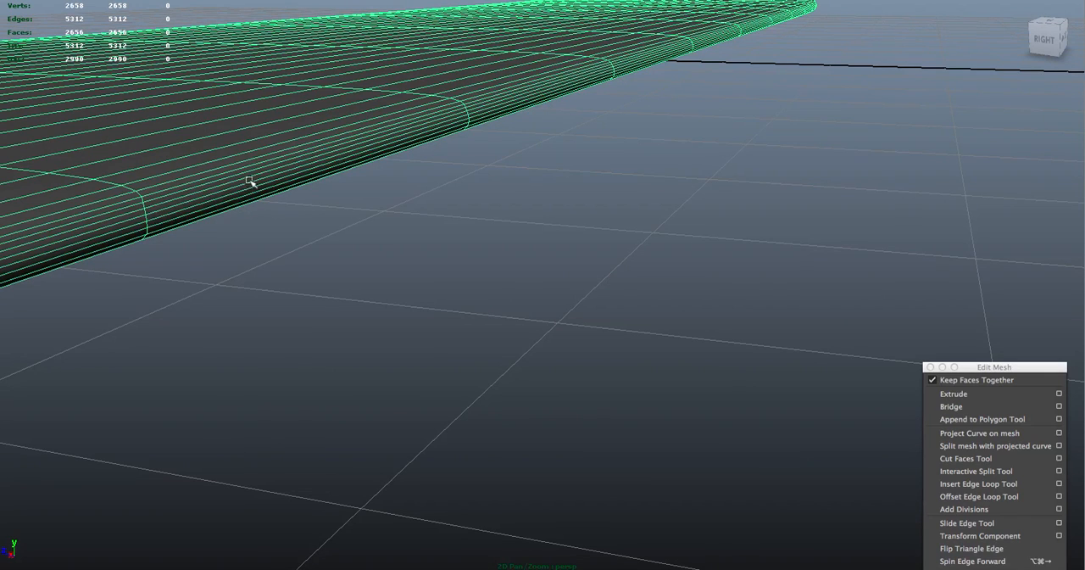
alt+drag(506, 206, 365, 150)
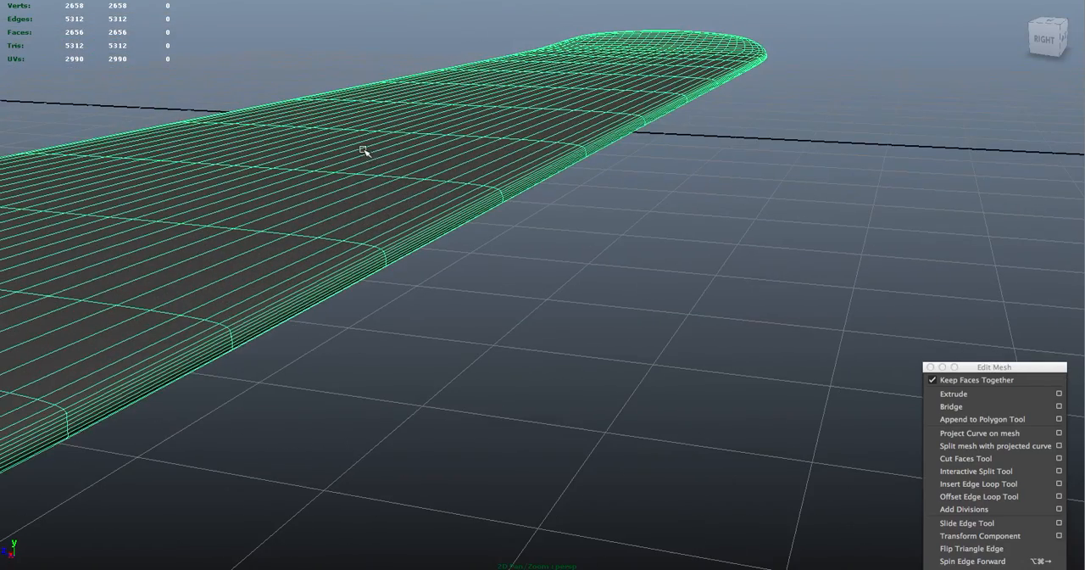
click(425, 239)
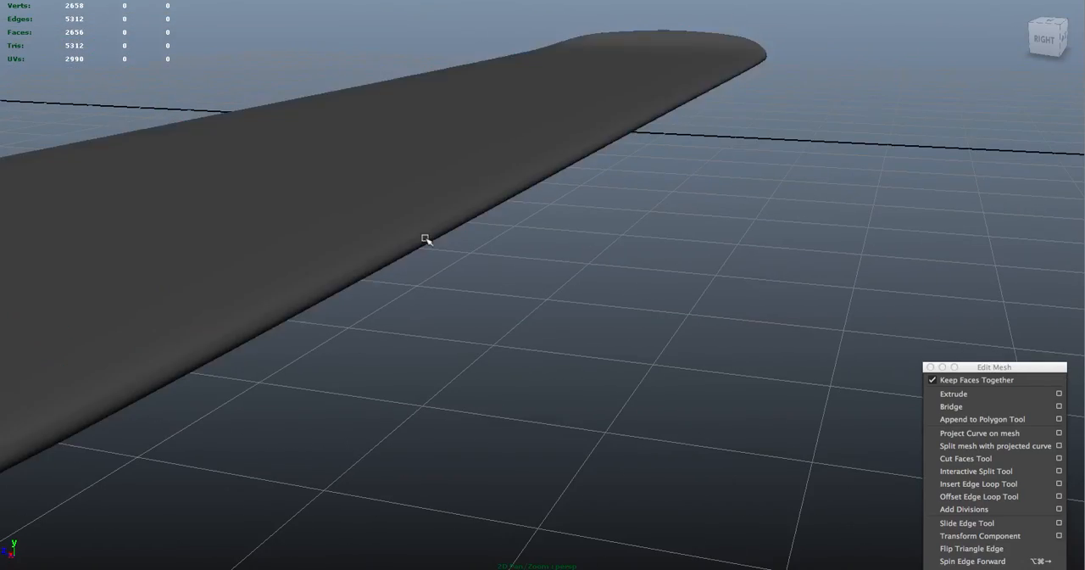
click(425, 239)
Undo the recent edits back to the unsmoothed low-poly version of the board and deselect it
key(z)
key(z)
key(z)
key(z)
key(z)
key(z)
key(z)
key(z)
key(z)
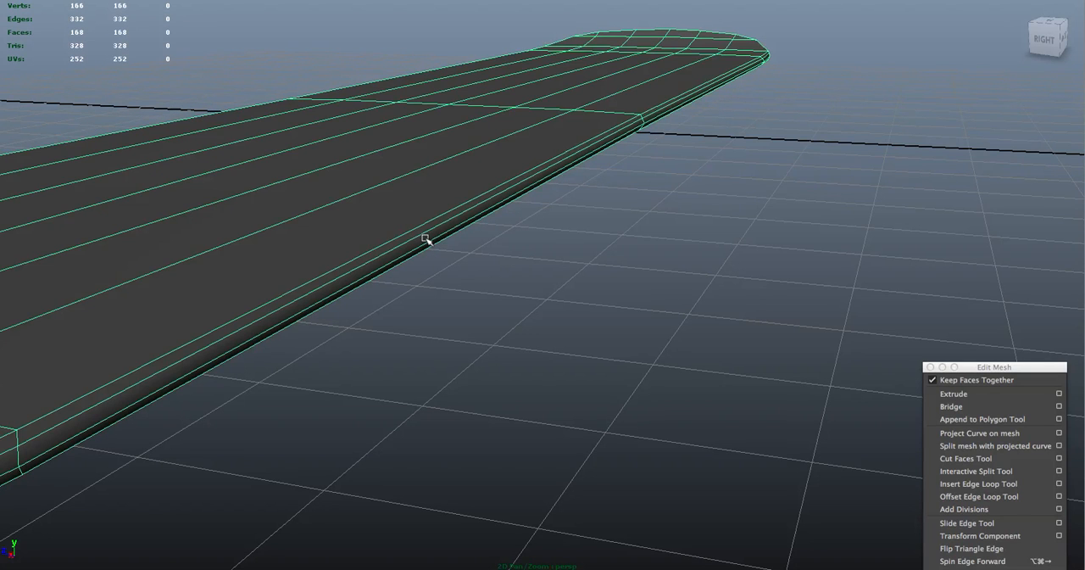
click(496, 238)
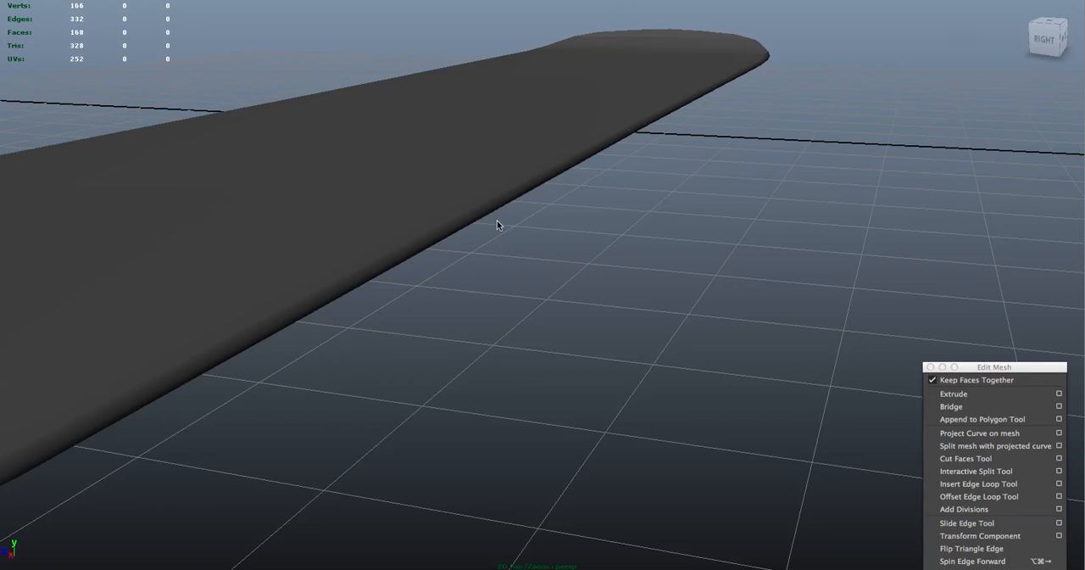
Select the low-poly board and examine its edge loops along the side and at both ends
alt+drag(495, 217, 758, 308)
click(578, 291)
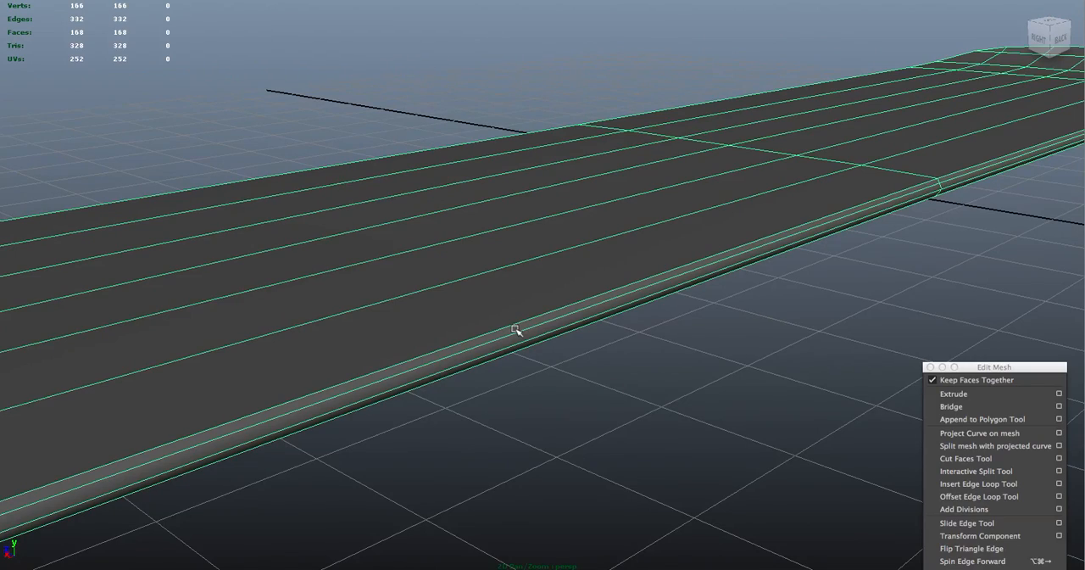
alt+drag(630, 347, 684, 325)
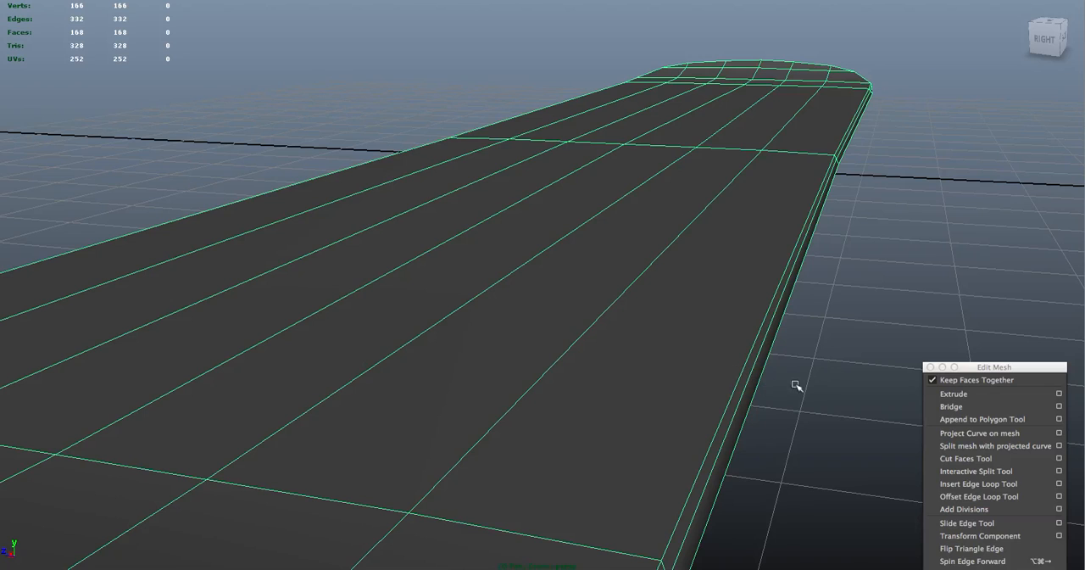
alt+right_drag(802, 395, 624, 305)
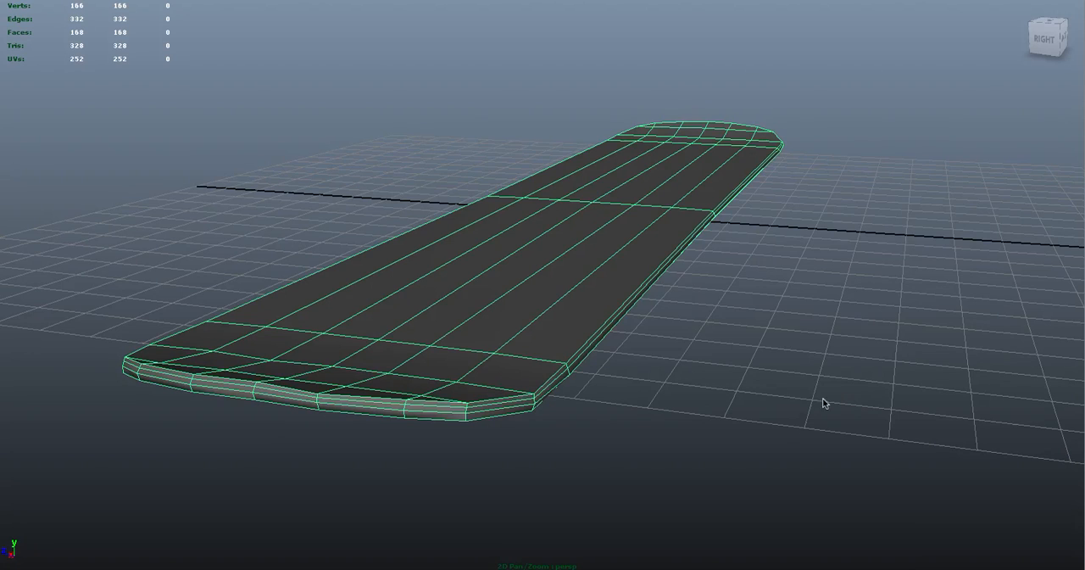
mouse_move(740, 289)
alt+mouse_down()
mouse_move(735, 274)
mouse_move(734, 284)
alt+mouse_up()
alt+right_drag(735, 284, 762, 320)
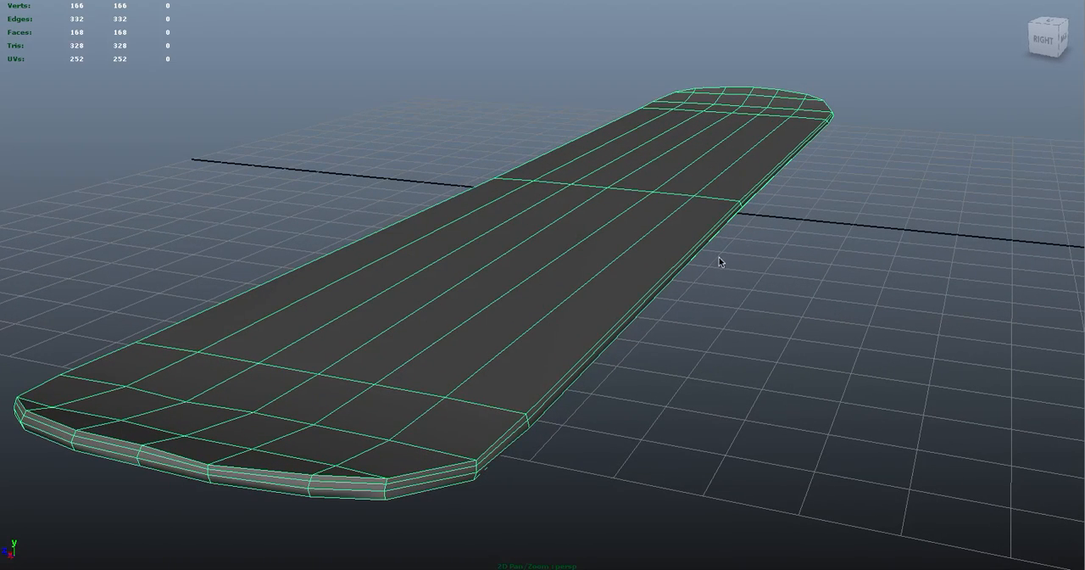
Keep the Edit Mesh commands open in a floating window and reselect the low-poly board
click(676, 322)
alt+right_drag(685, 317, 697, 303)
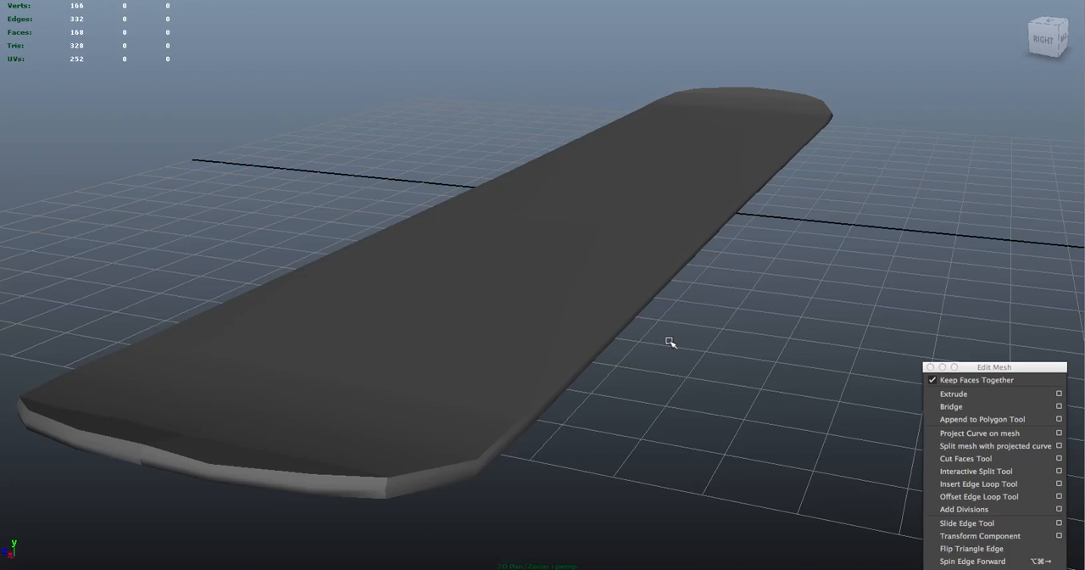
alt+right_drag(683, 305, 647, 279)
click(610, 311)
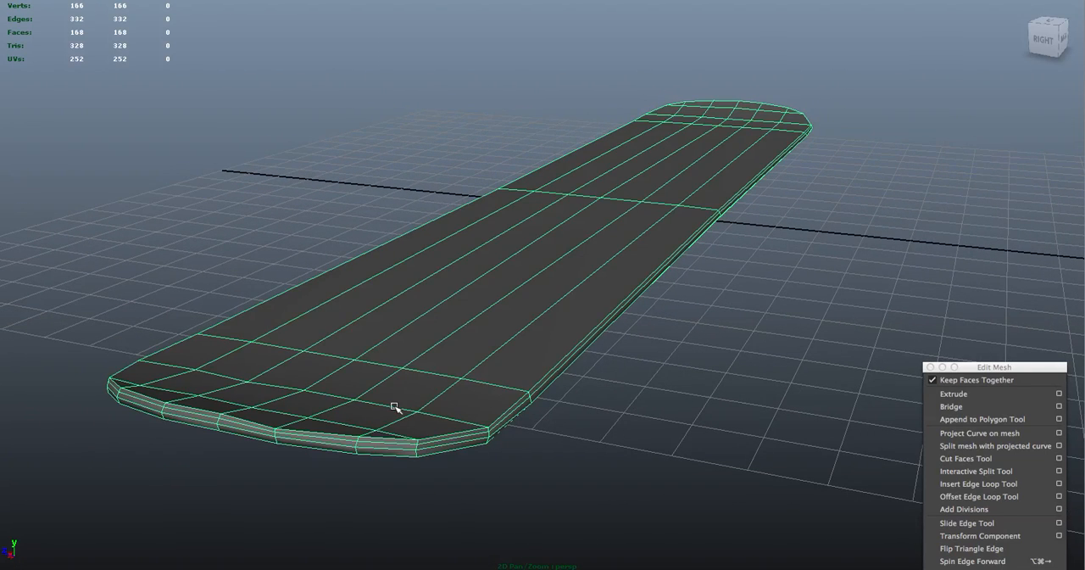
Try raising the edge loop around the board's rim slightly, and view the deselected board in smooth preview
right_drag(488, 429, 488, 366)
double_click(480, 436)
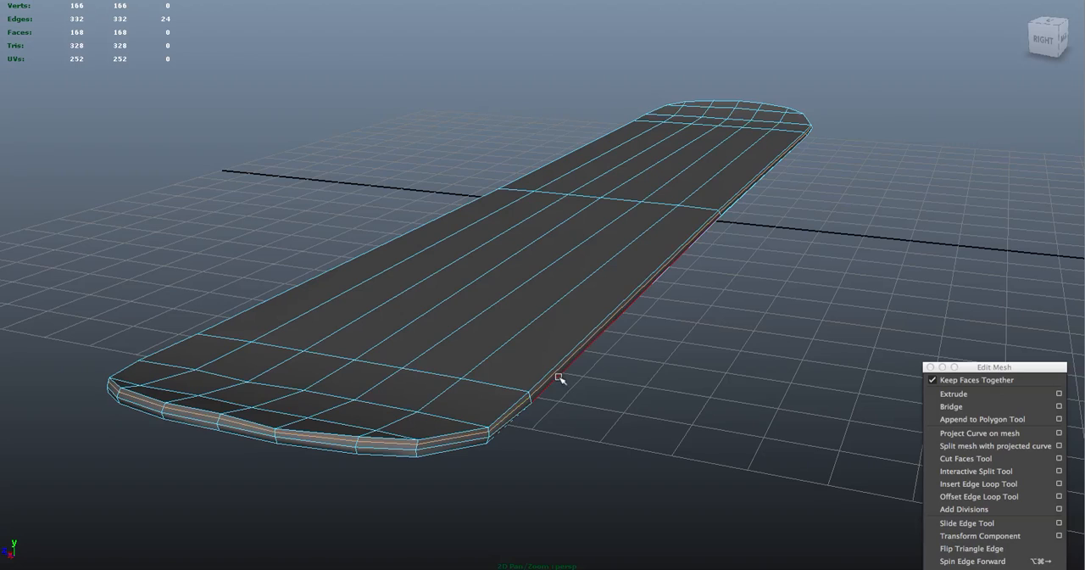
key(w)
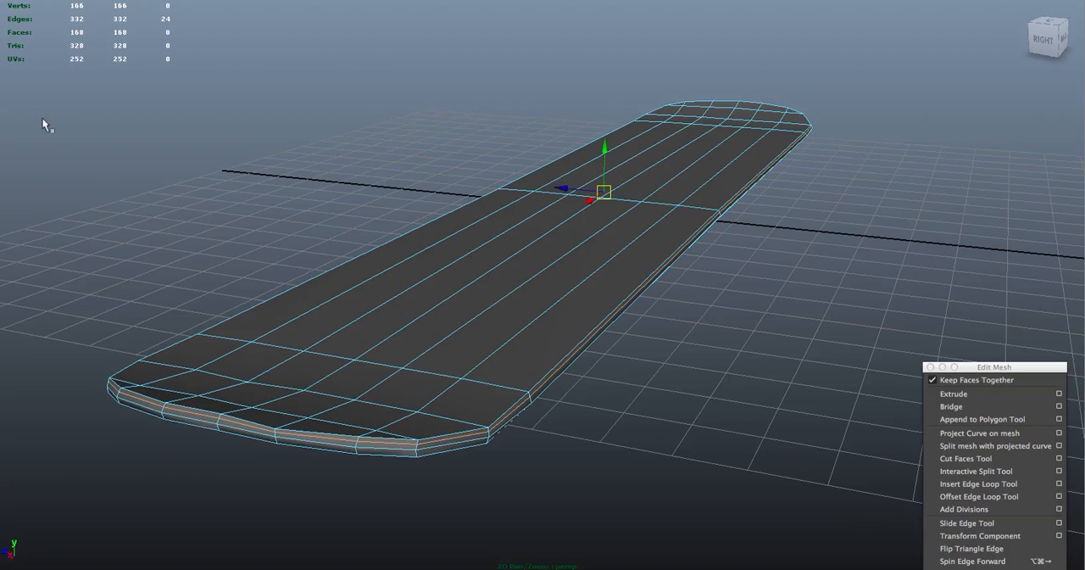
drag(603, 148, 605, 146)
mouse_move(679, 291)
right_down()
mouse_move(744, 343)
mouse_move(681, 290)
mouse_move(800, 429)
mouse_move(732, 351)
right_up()
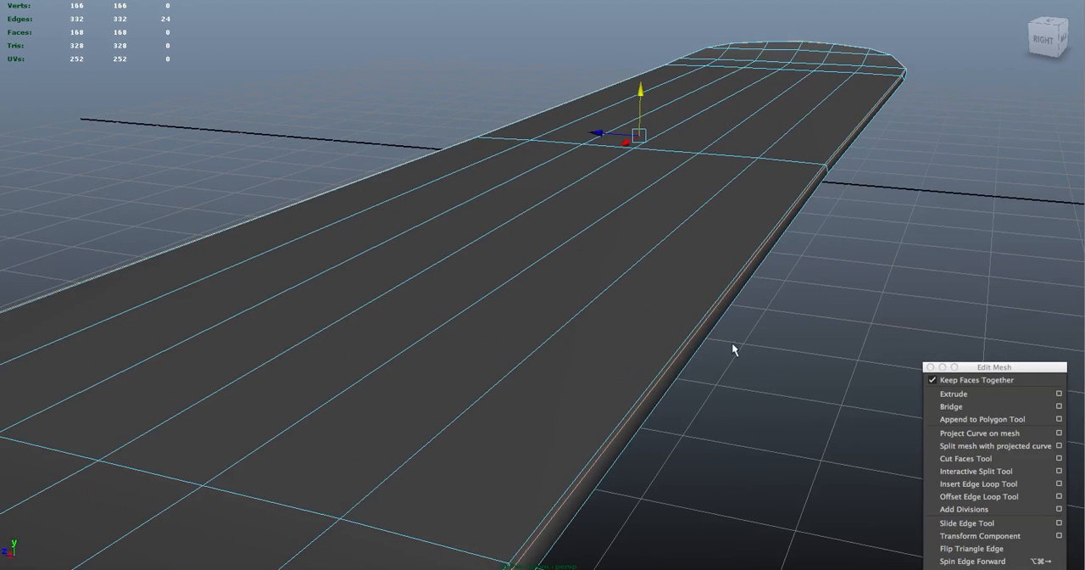
right_drag(713, 312, 744, 295)
click(732, 294)
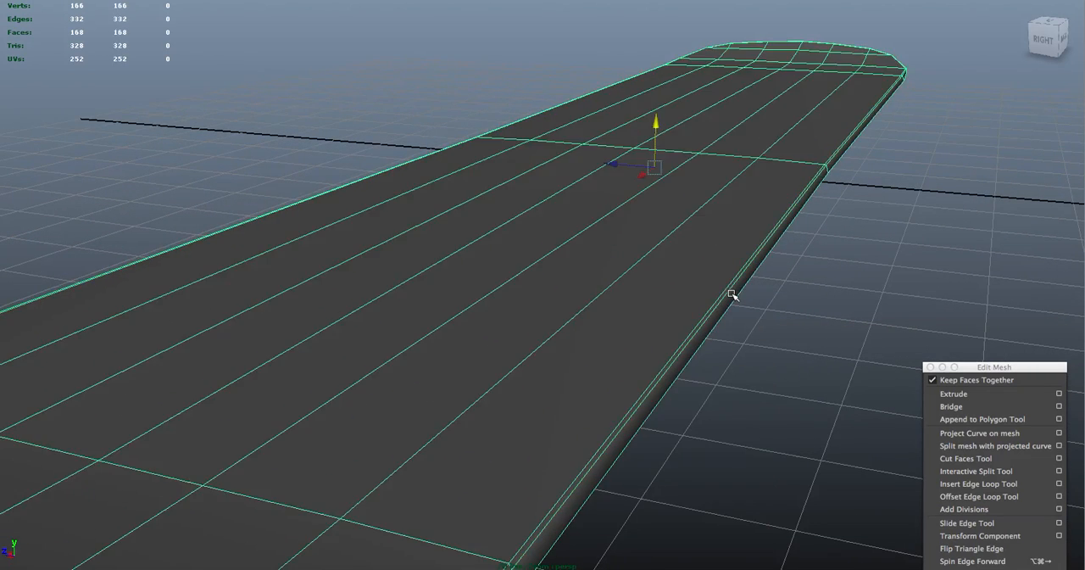
click(796, 296)
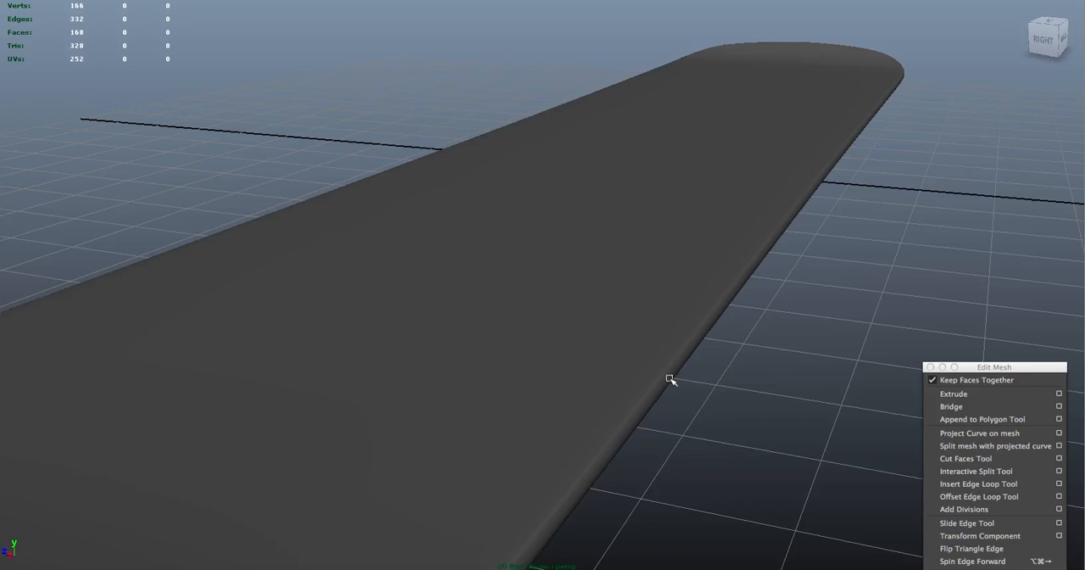
Undo back through the last move of the rim's edge loop
key(z)
key(z)
key(z)
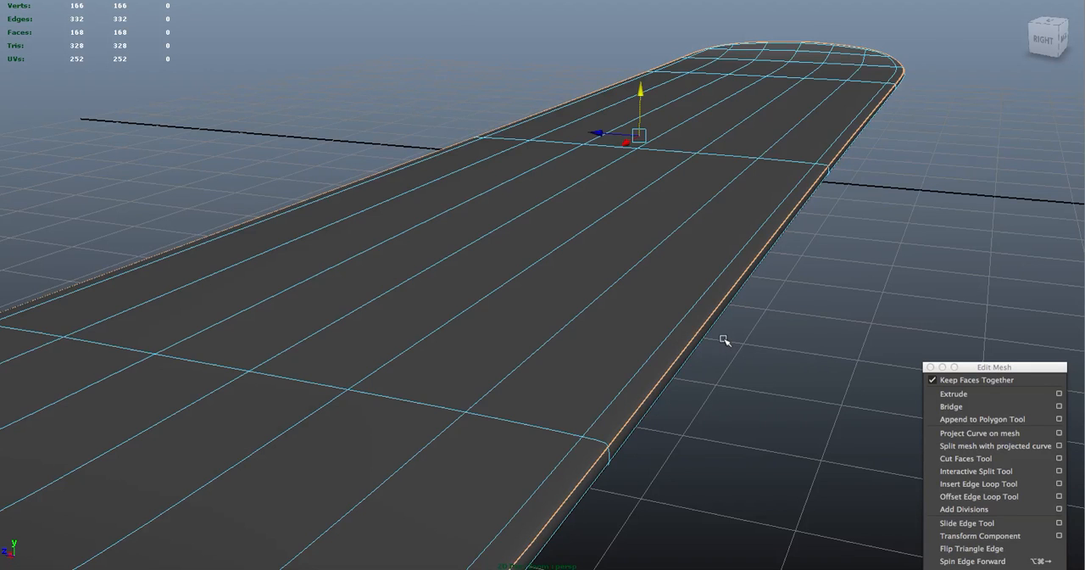
key(z)
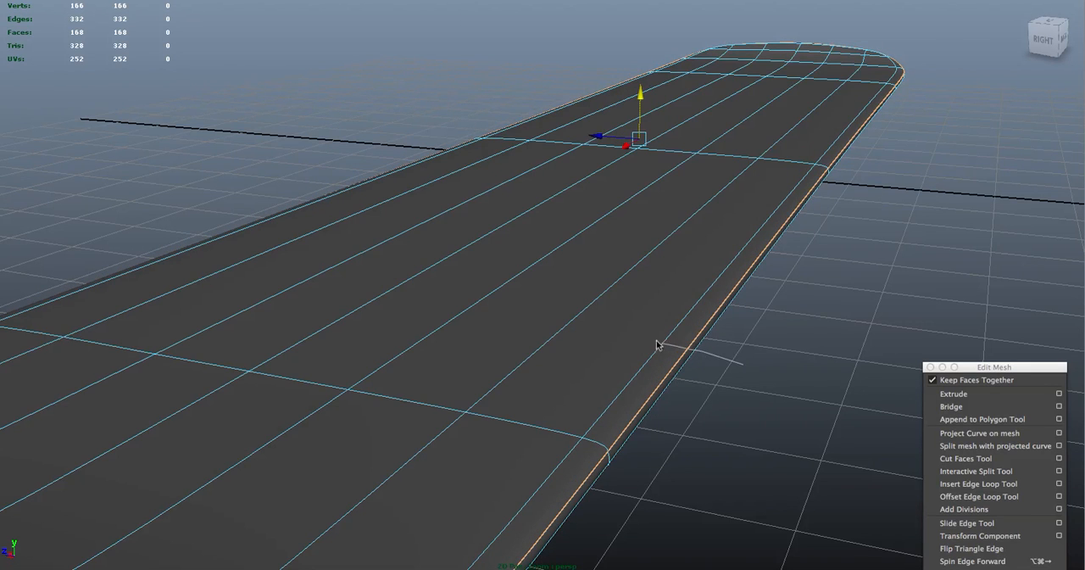
Return to object mode and examine the smoothed board's side edge with and without its wireframe highlighted
alt+drag(735, 339, 717, 338)
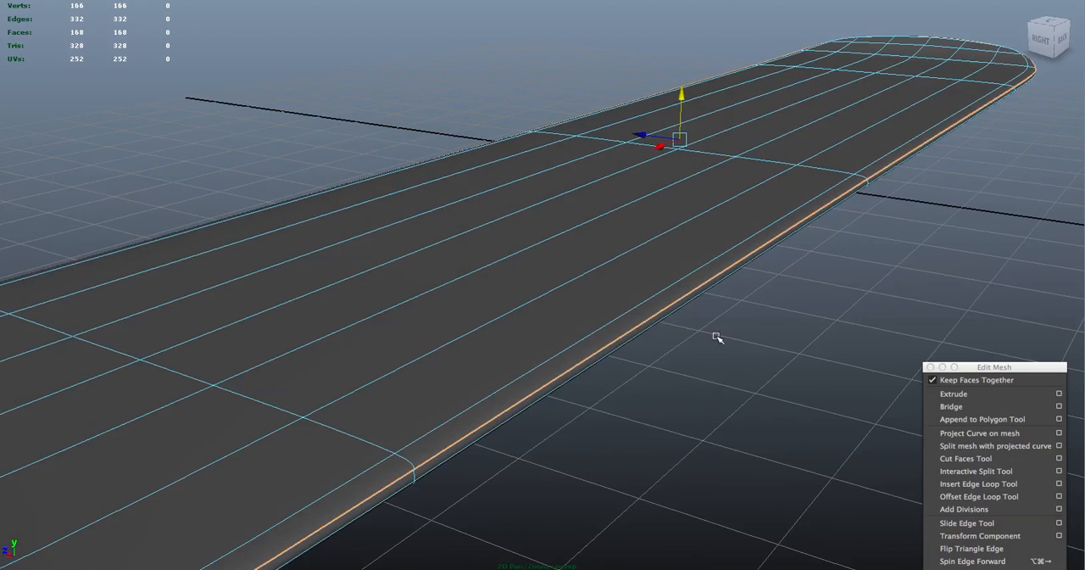
key(F8)
click(719, 332)
key(ctrl+z)
right_drag(720, 263, 746, 252)
click(762, 270)
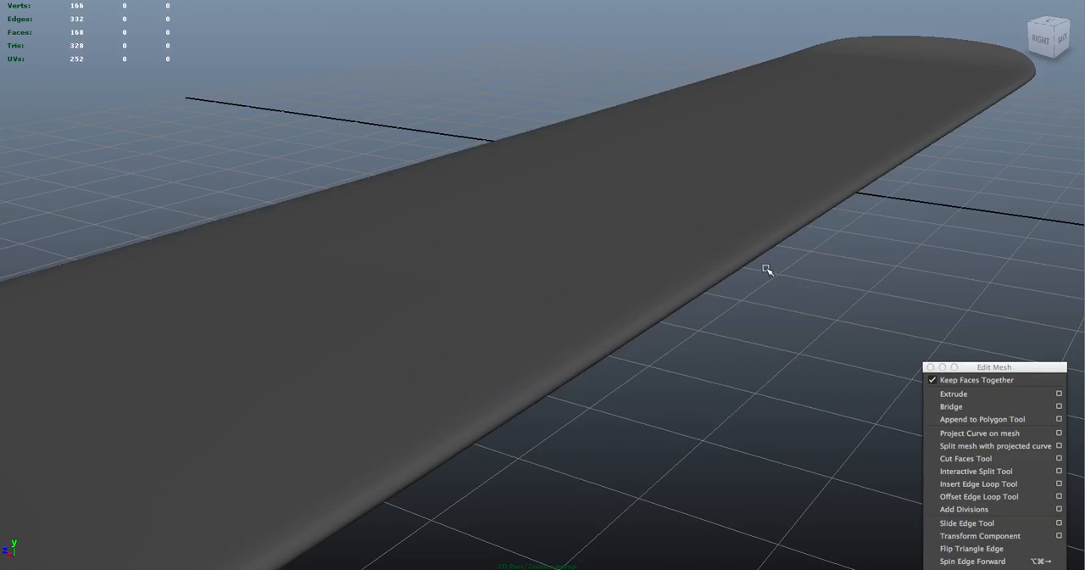
click(745, 259)
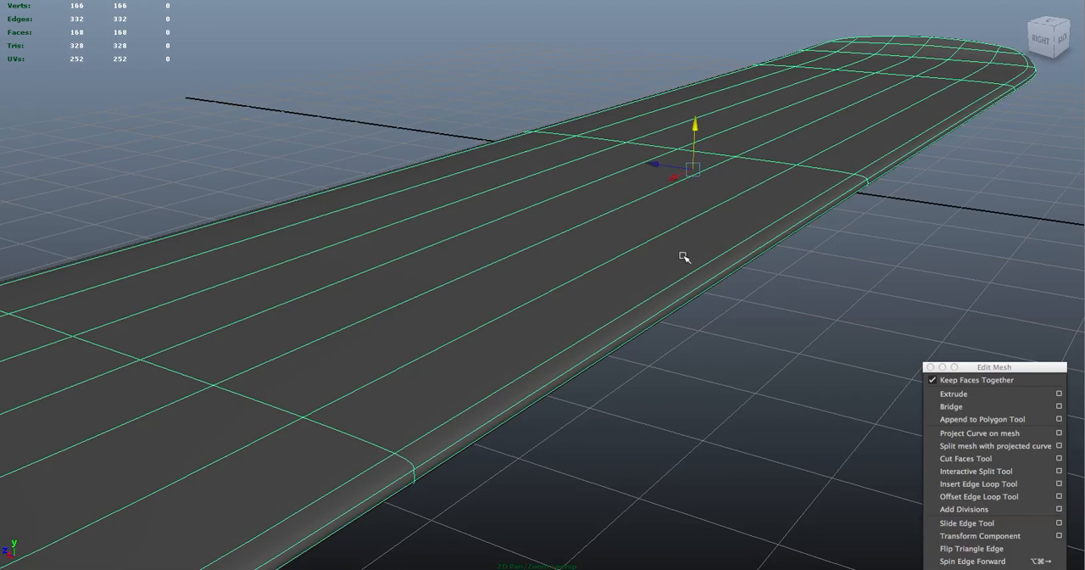
Show the board unsmoothed and insert a crosswise edge loop between its middle and its near end
key(1)
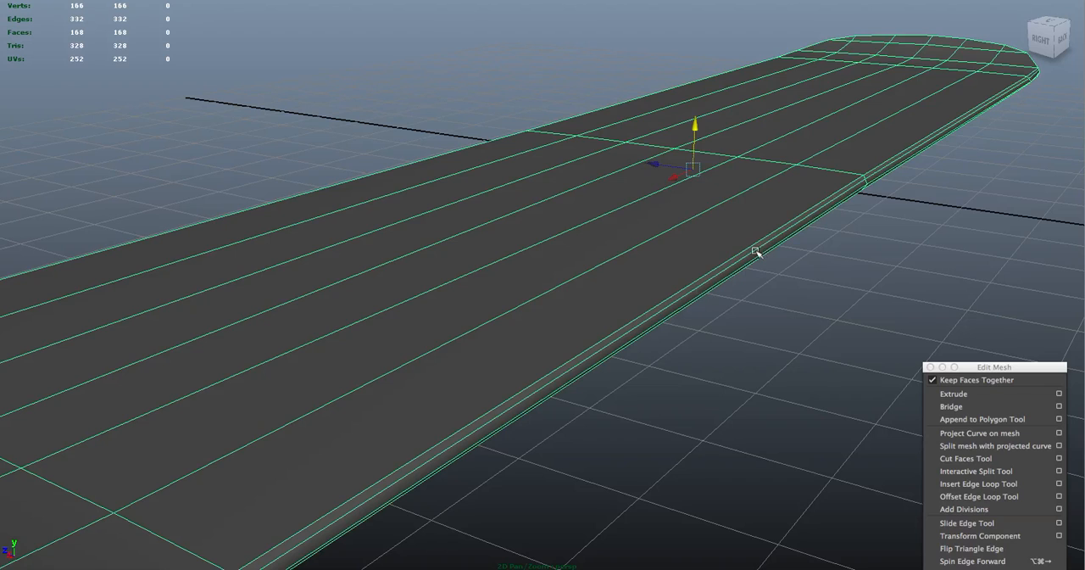
right_drag(755, 253, 758, 245)
click(1, 217)
alt+drag(782, 177, 876, 212)
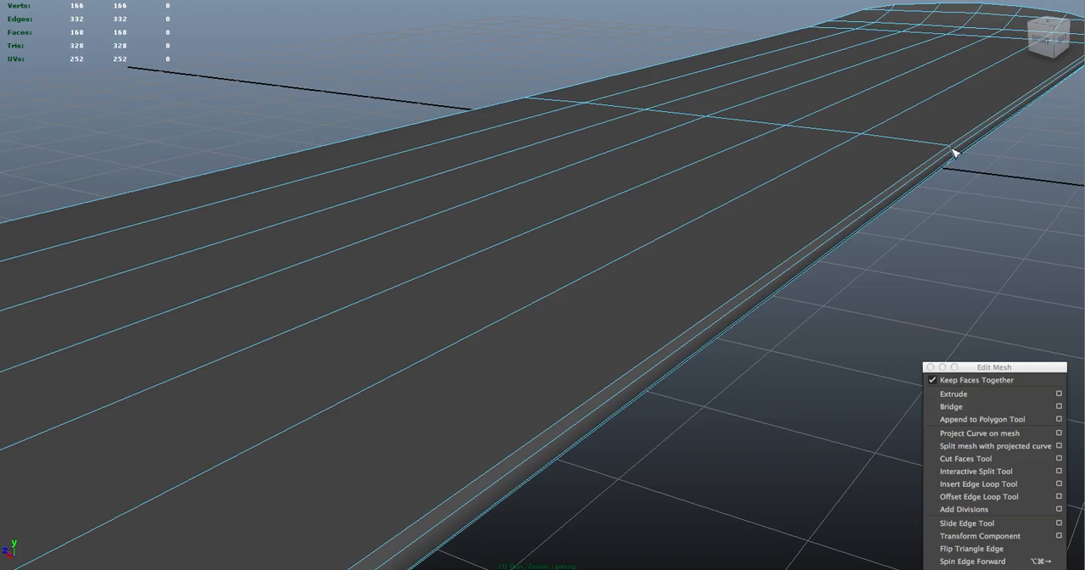
drag(951, 151, 667, 348)
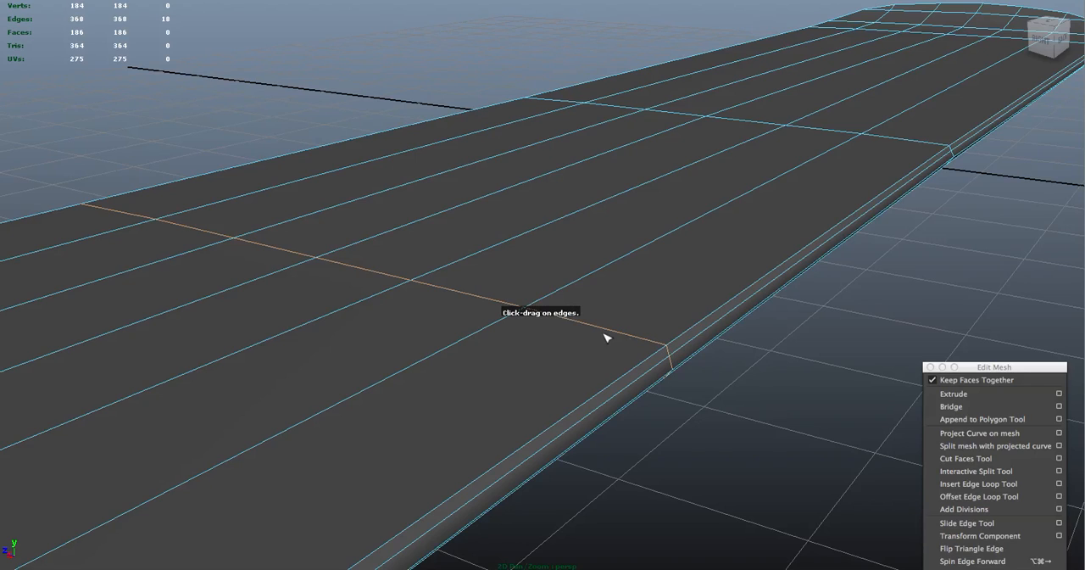
Insert an edge loop around the rim close to the board's top edge and return to object mode
click(669, 355)
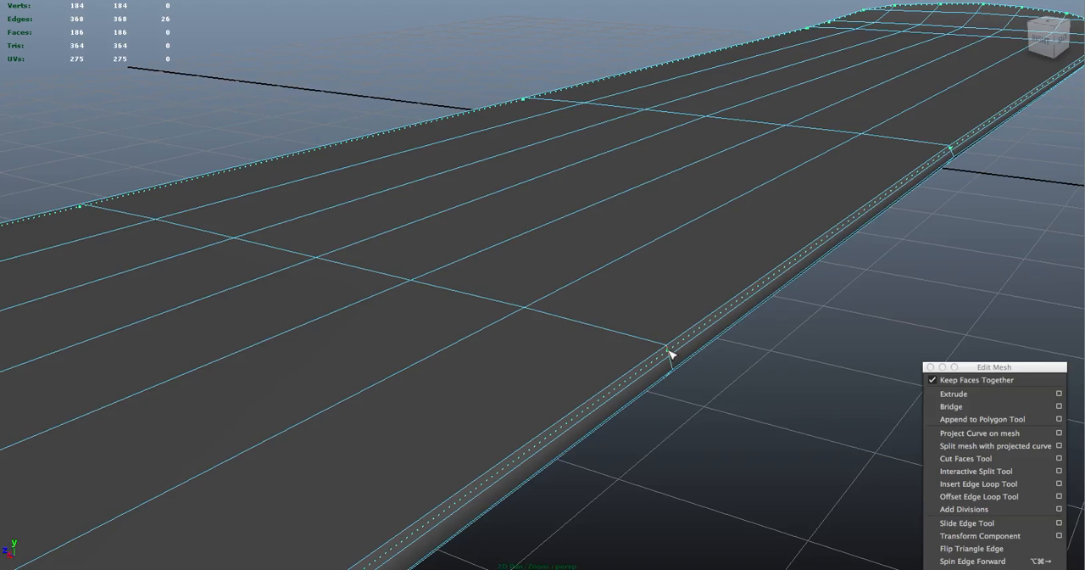
click(671, 354)
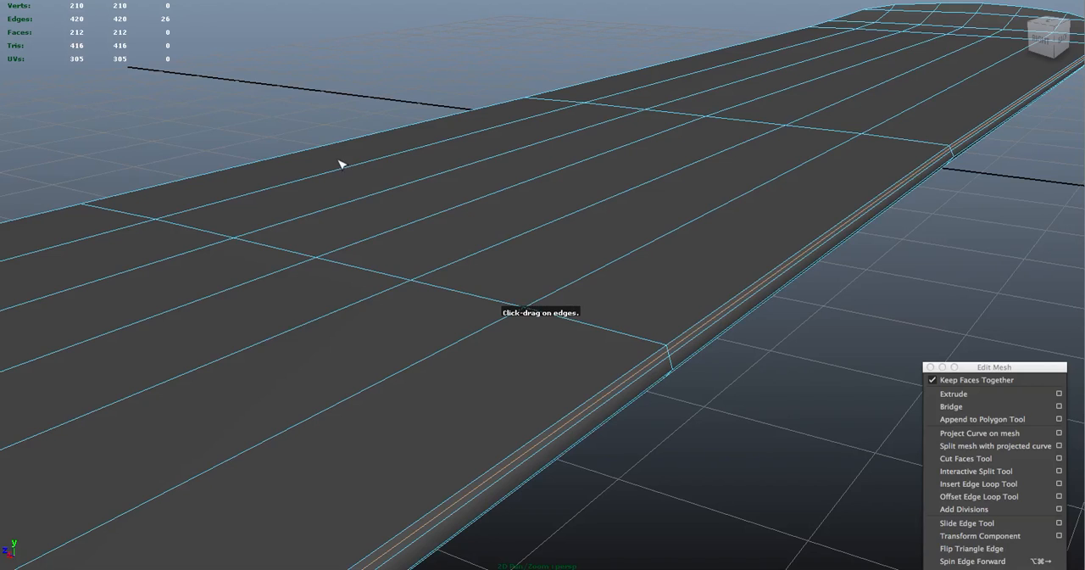
right_drag(473, 197, 534, 177)
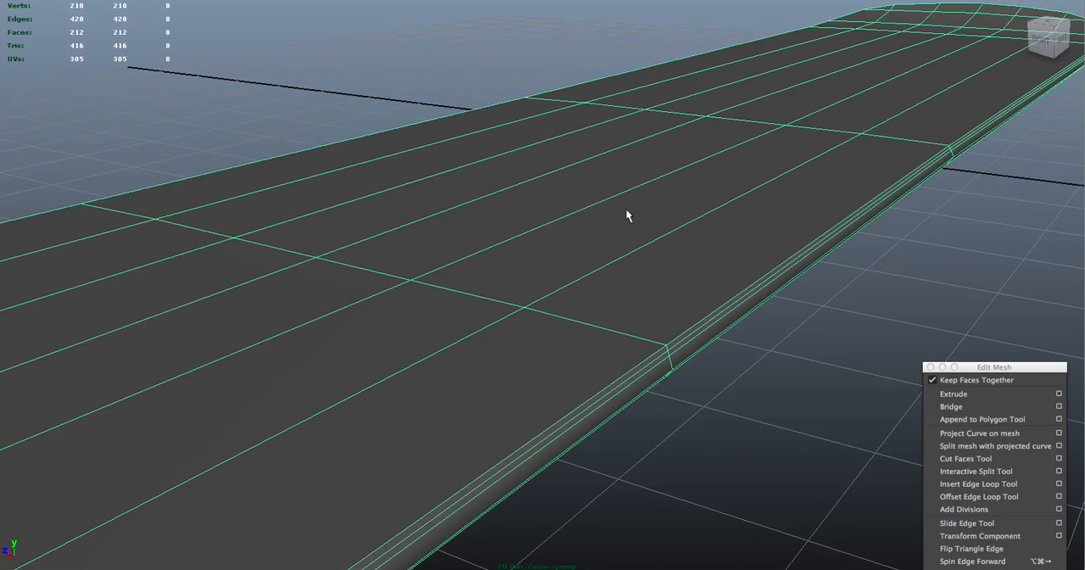
Preview the board smoothed and examine the tightened top edge along its side with the board deselected
key(3)
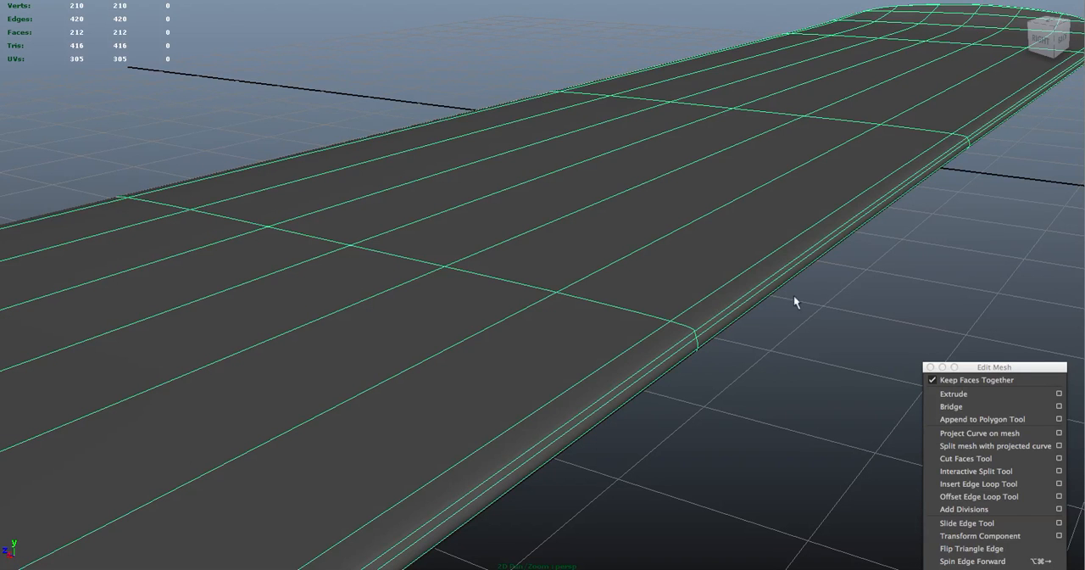
click(835, 286)
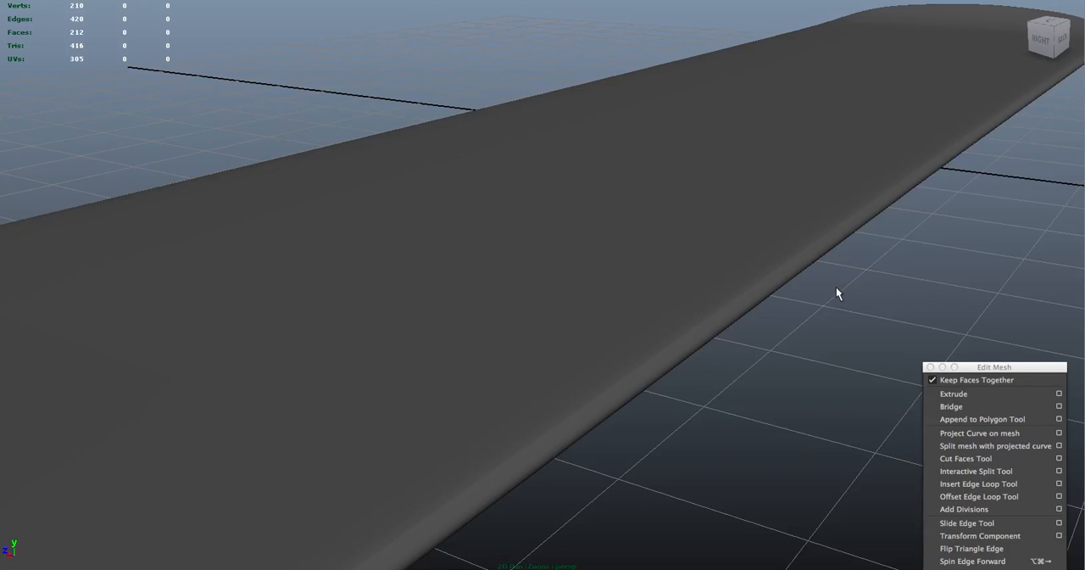
click(741, 320)
alt+drag(751, 317, 731, 301)
click(747, 306)
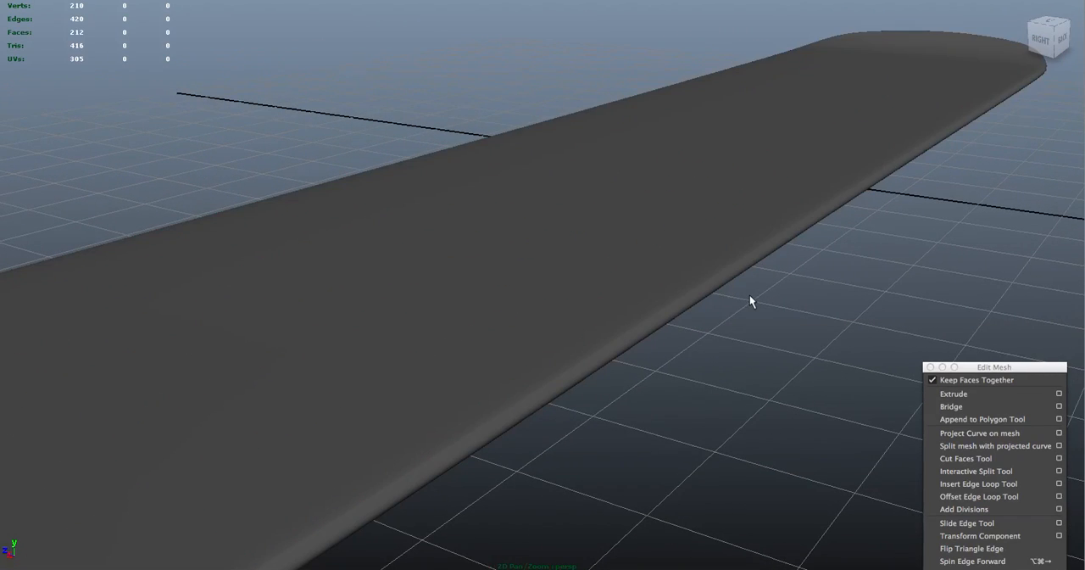
alt+middle_drag(750, 292, 755, 263)
alt+drag(755, 264, 799, 249)
Examine the smoothed rim around the board's near tip with and without its wireframe highlighted
alt+drag(675, 346, 386, 395)
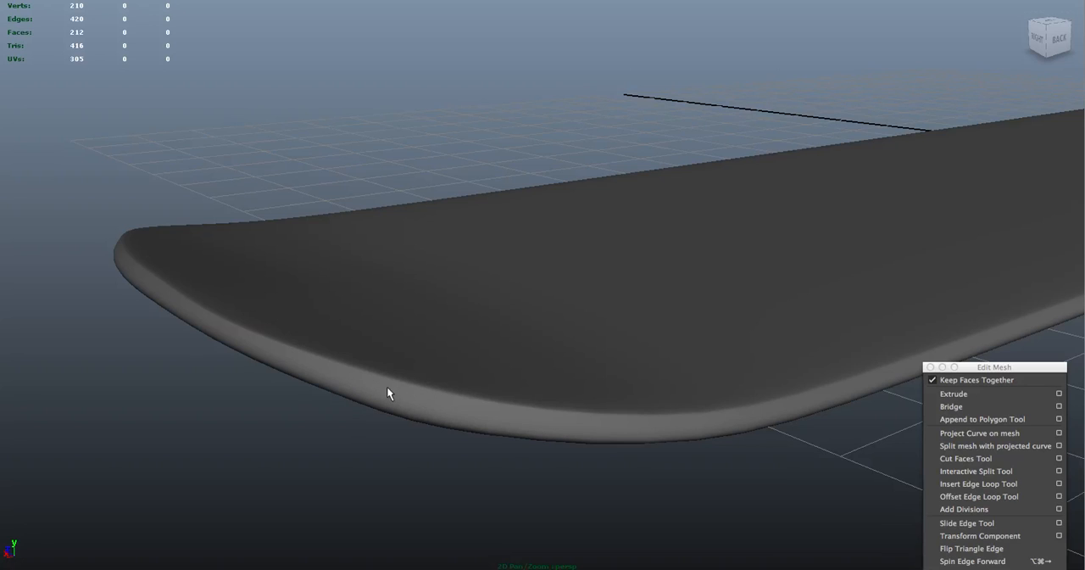
click(316, 355)
alt+drag(297, 392, 359, 405)
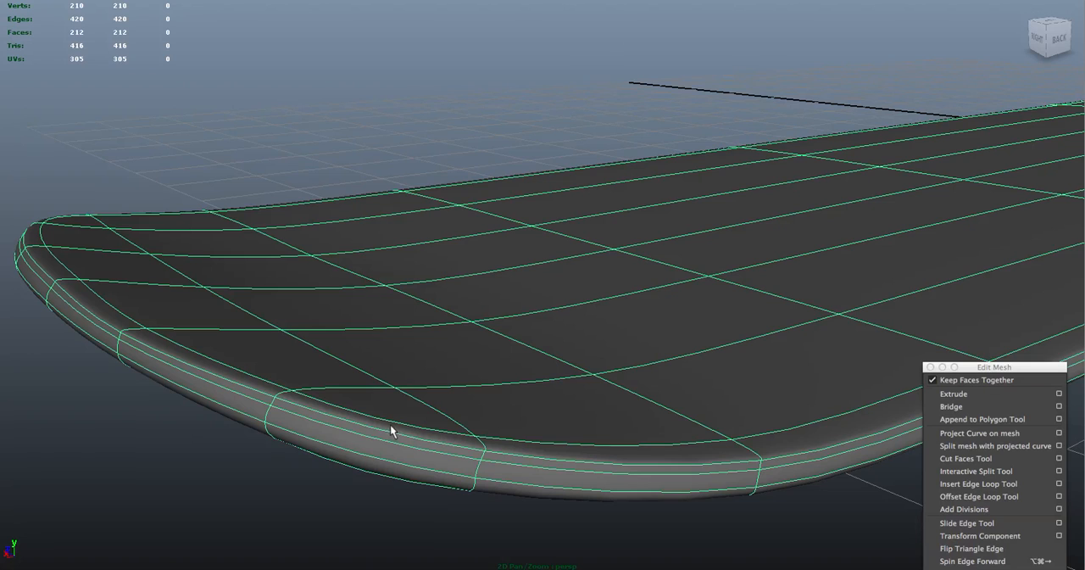
right_drag(405, 388, 283, 317)
click(308, 360)
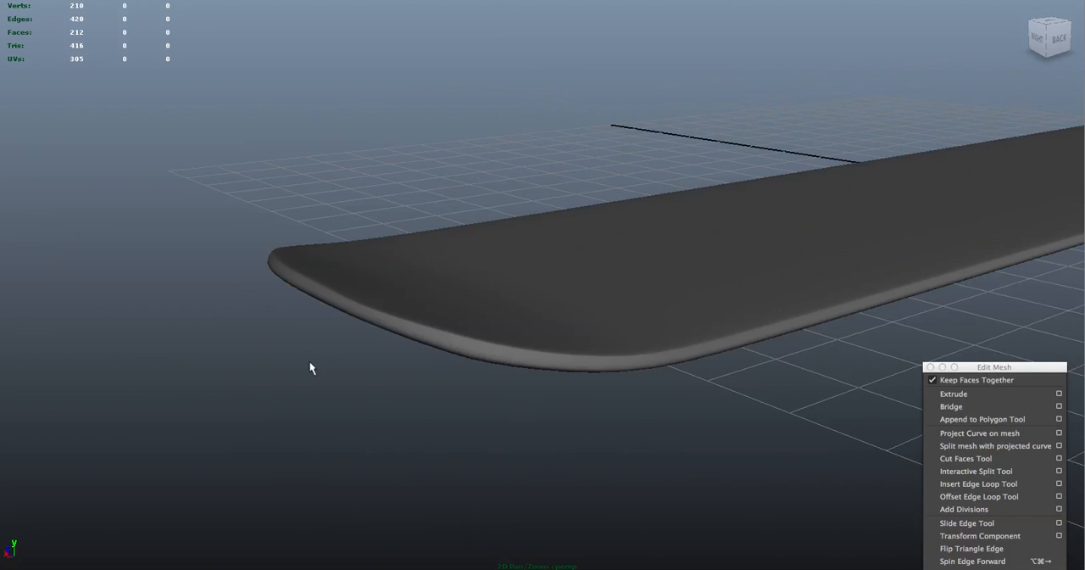
click(490, 341)
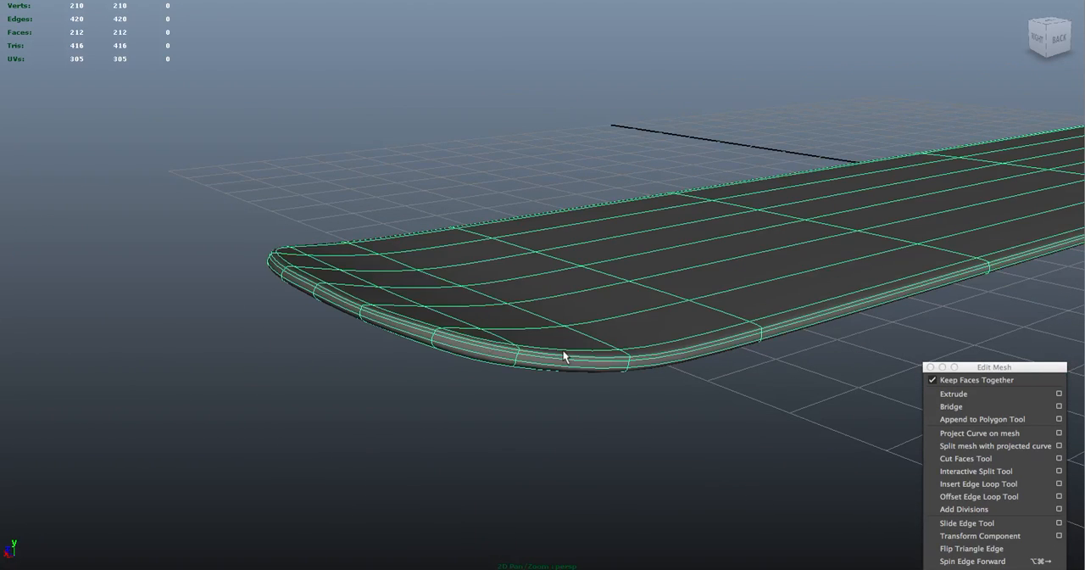
Show the board unsmoothed and insert two edge loops around it close to the rim's lower edge
alt+drag(598, 339, 528, 317)
alt+right_drag(528, 317, 728, 382)
alt+drag(736, 279, 734, 256)
right_drag(730, 173, 770, 157)
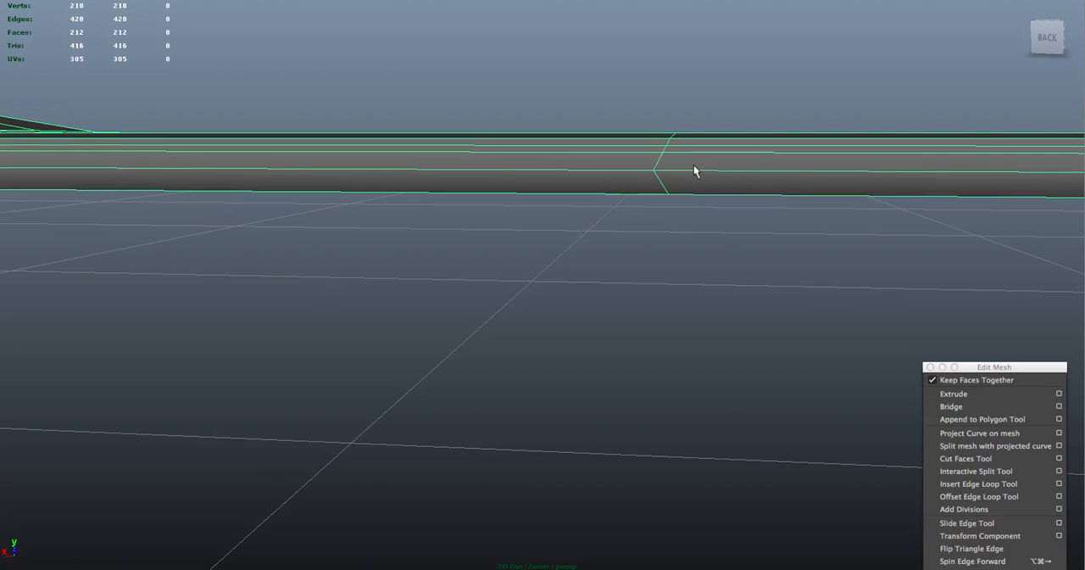
key(g)
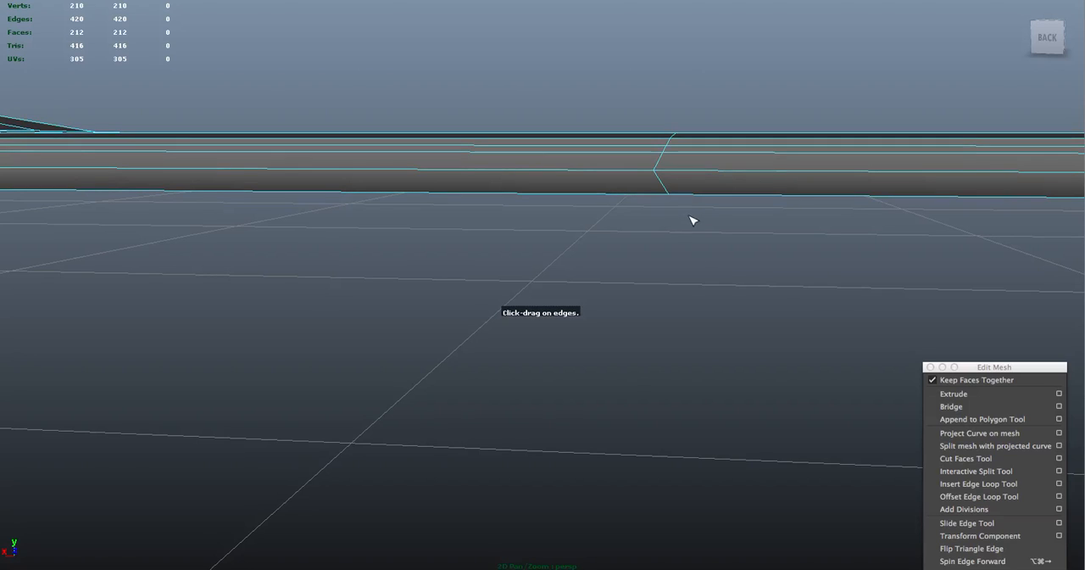
drag(664, 189, 668, 193)
alt+drag(727, 218, 735, 214)
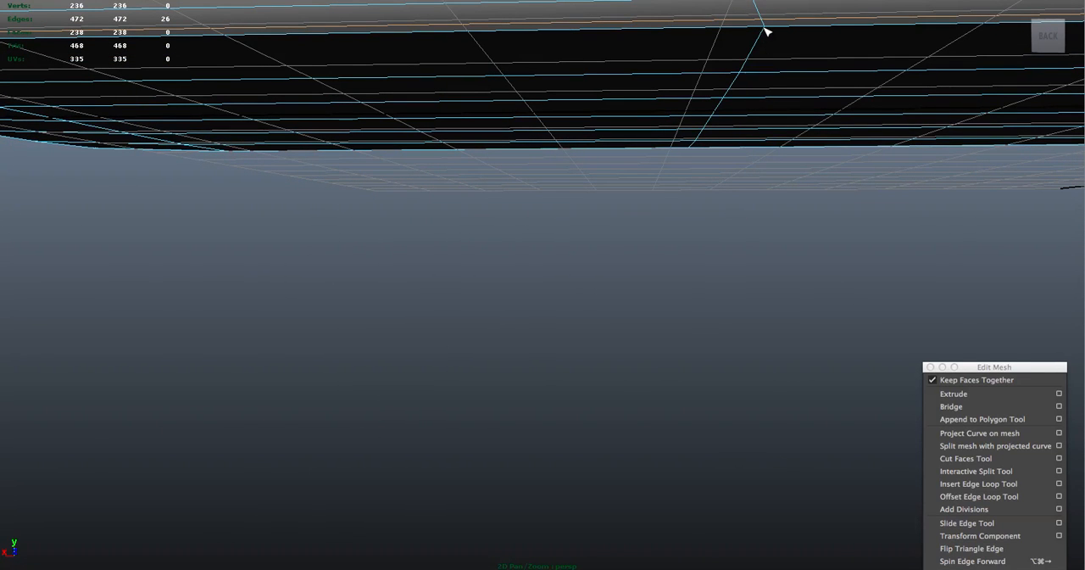
drag(765, 29, 763, 27)
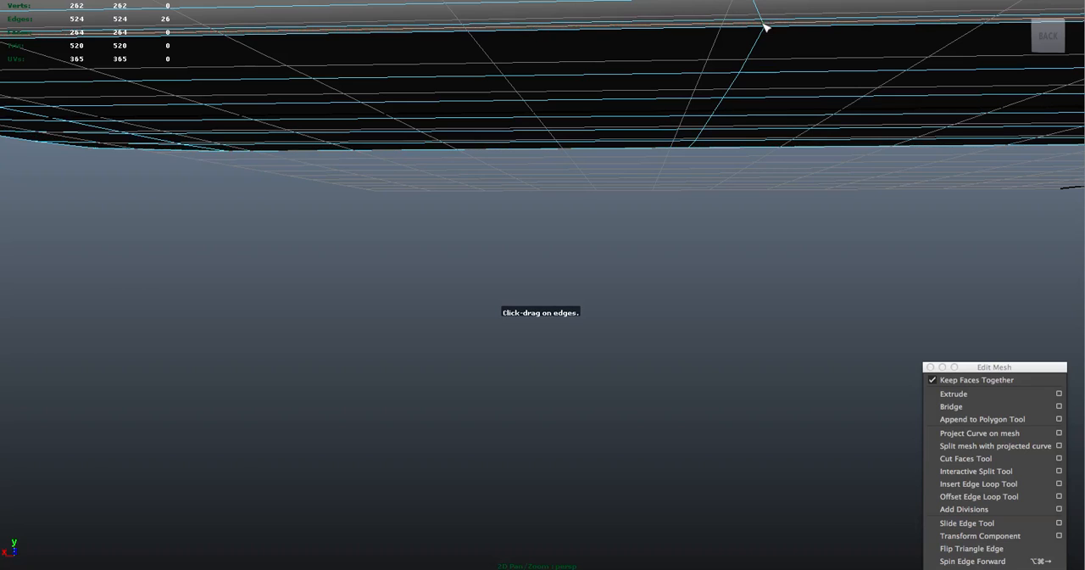
alt+drag(781, 146, 766, 107)
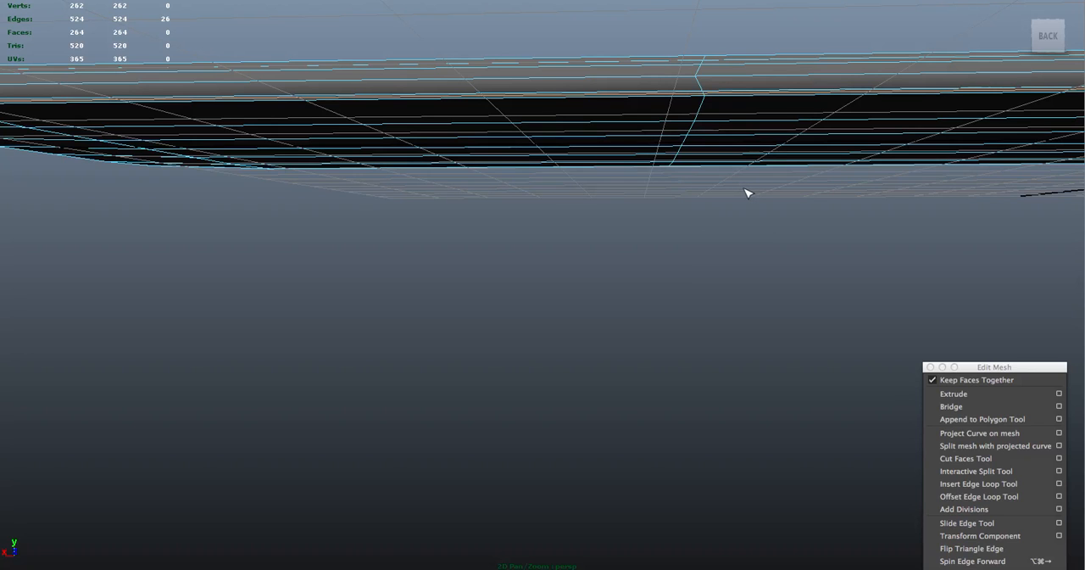
alt+drag(765, 194, 760, 198)
right_drag(766, 201, 793, 188)
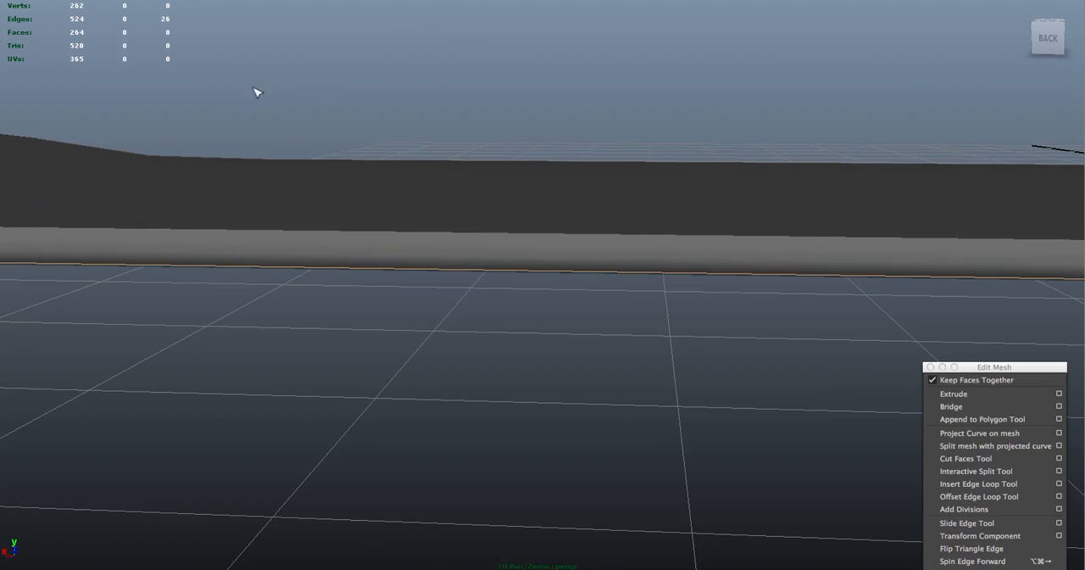
Select the board, preview it smoothed and examine the edge loops around its tip from the side and above
drag(308, 127, 412, 283)
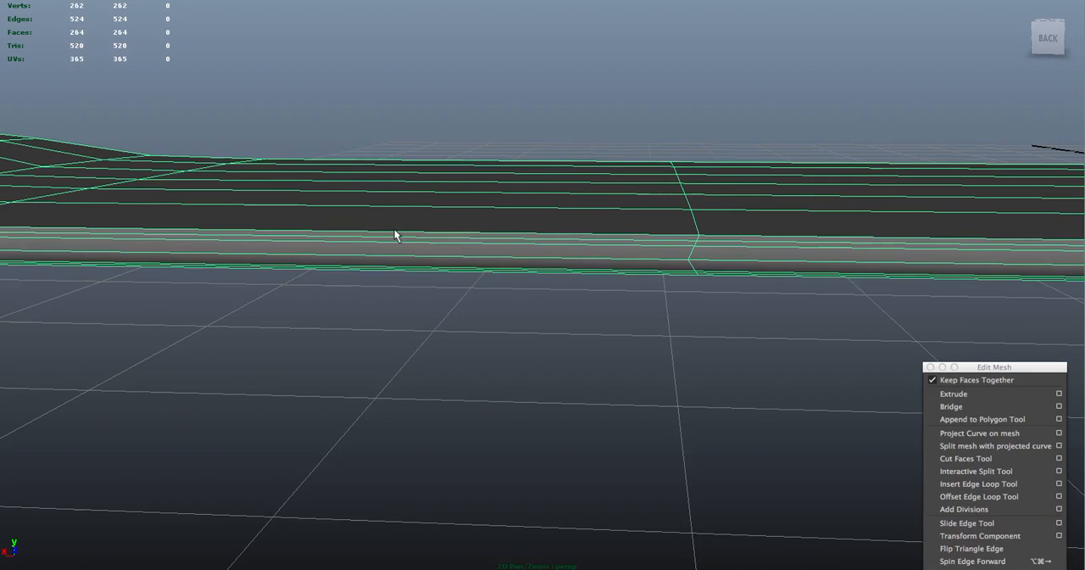
click(504, 316)
alt+drag(623, 364, 564, 335)
click(334, 231)
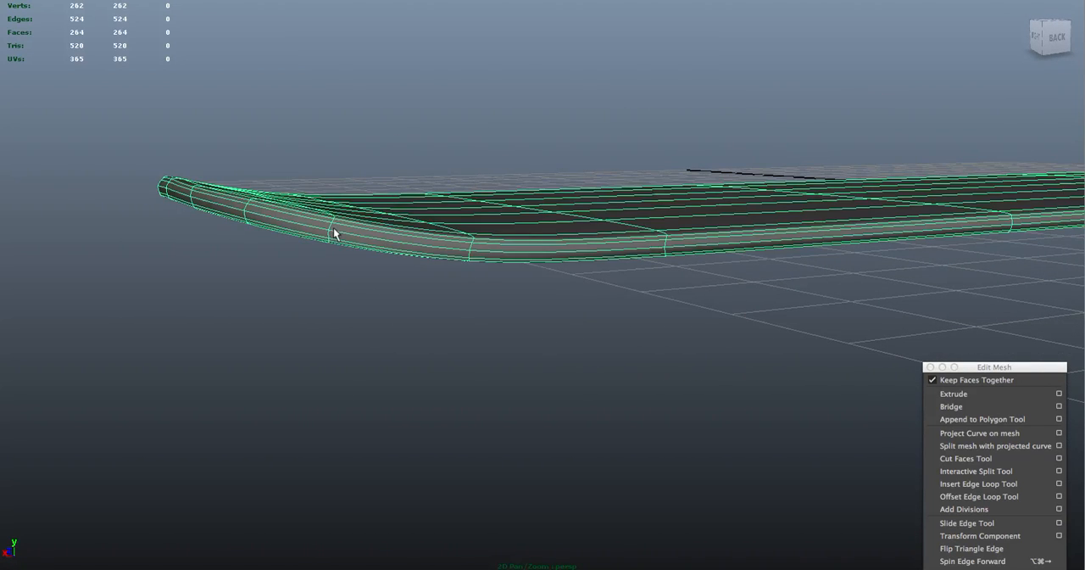
alt+drag(367, 217, 357, 257)
alt+right_drag(401, 283, 375, 176)
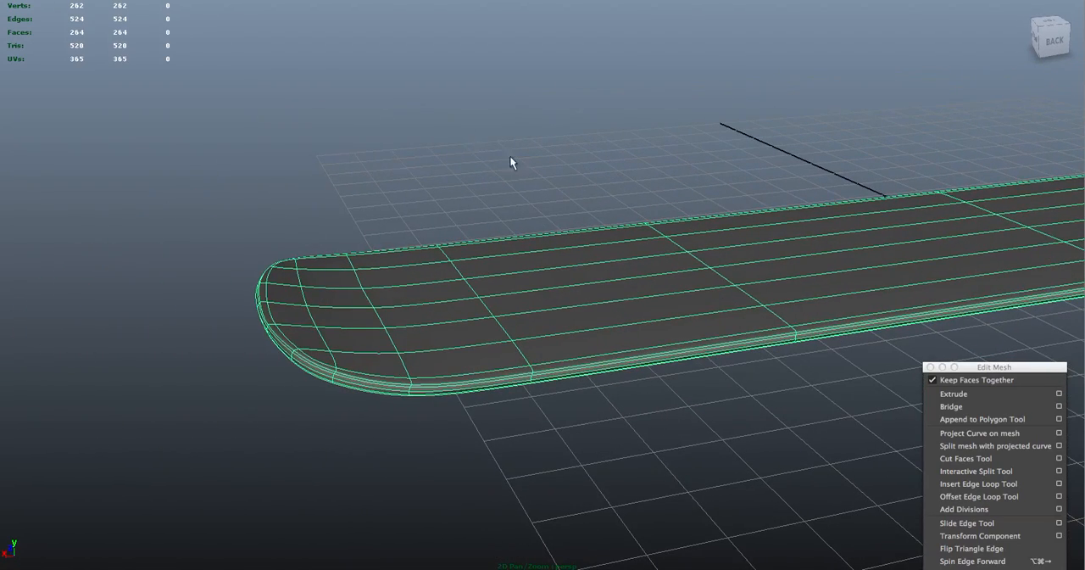
Show the board unsmoothed and examine the spacing of its edge loops from the tip along the side
key(1)
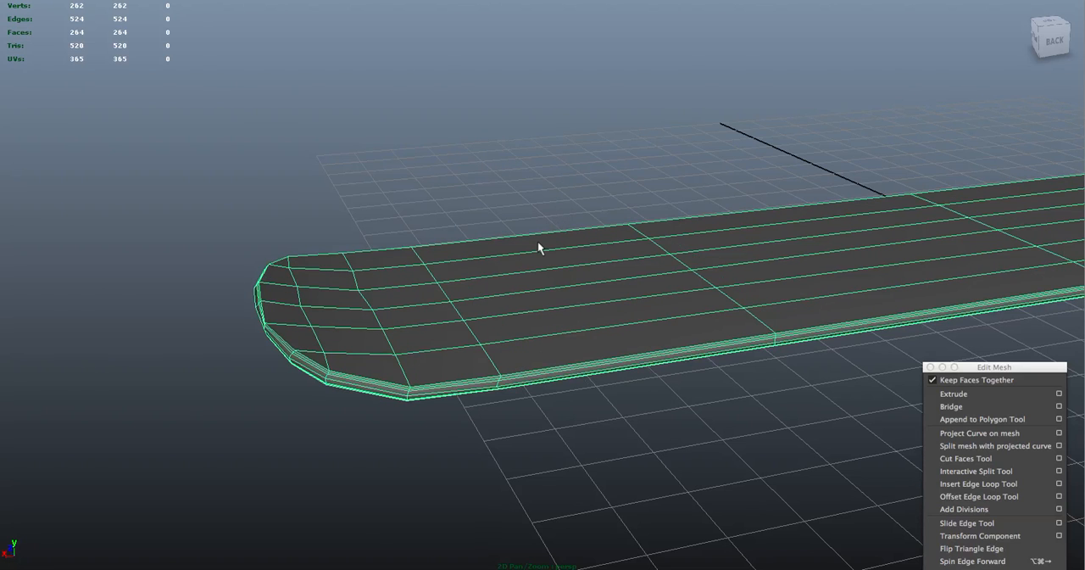
alt+drag(567, 342, 601, 297)
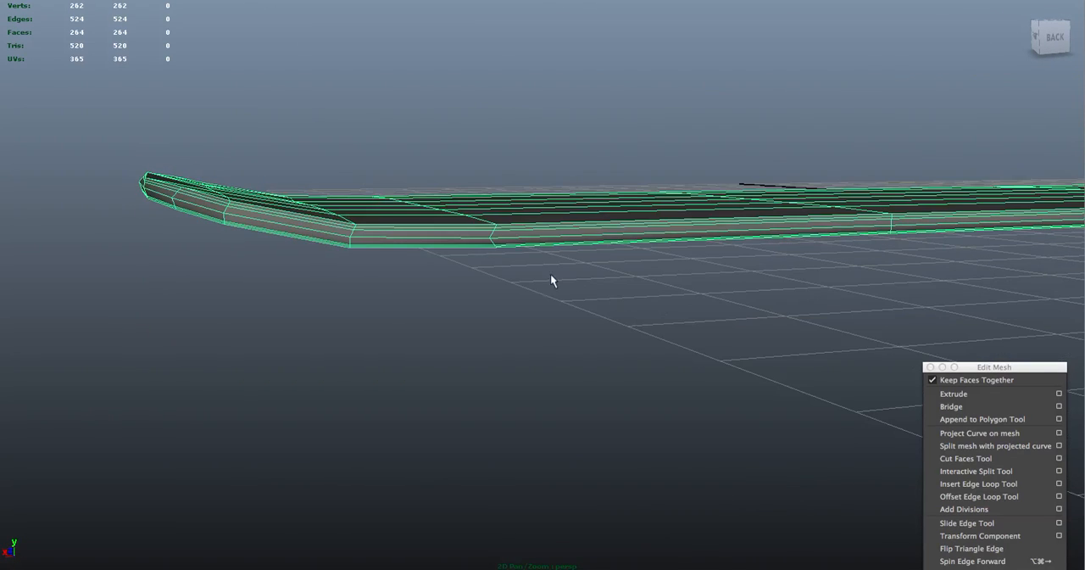
alt+drag(574, 245, 625, 269)
alt+drag(867, 222, 850, 232)
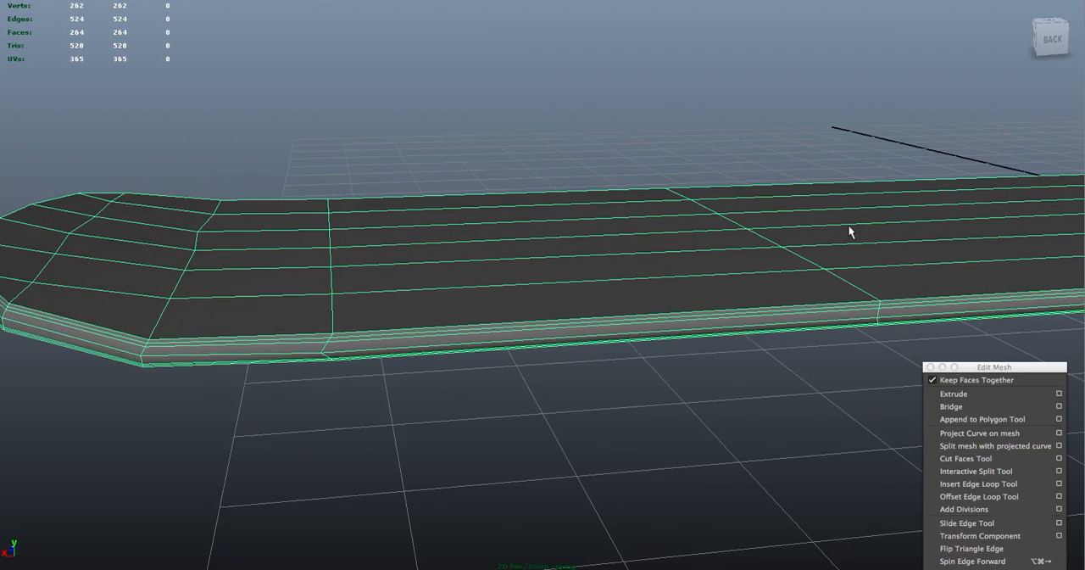
Delete the edge loop that runs around the middle of the board's rim
right_drag(876, 312, 875, 282)
double_click(865, 324)
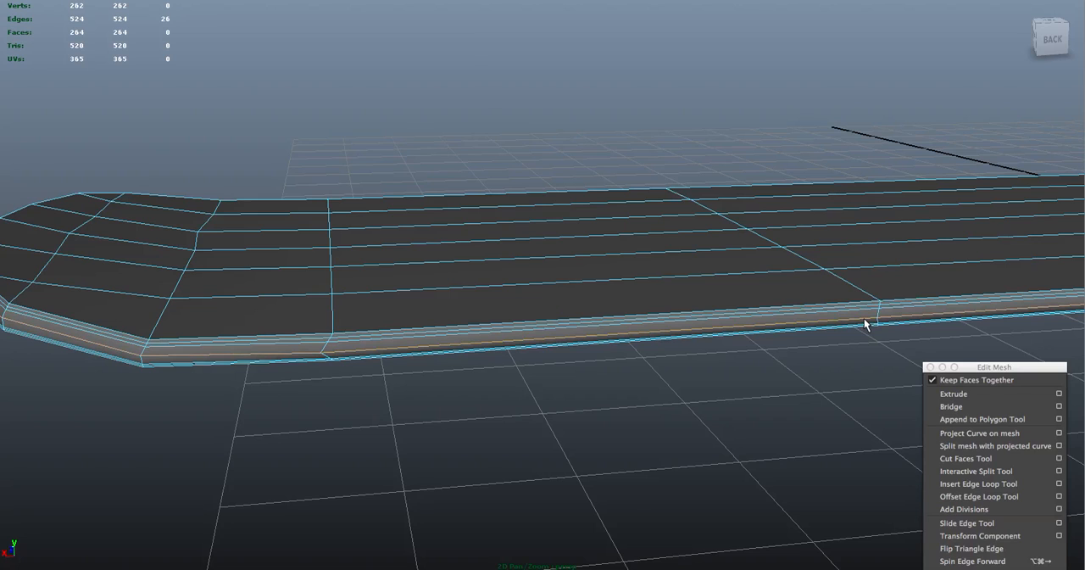
key(Delete)
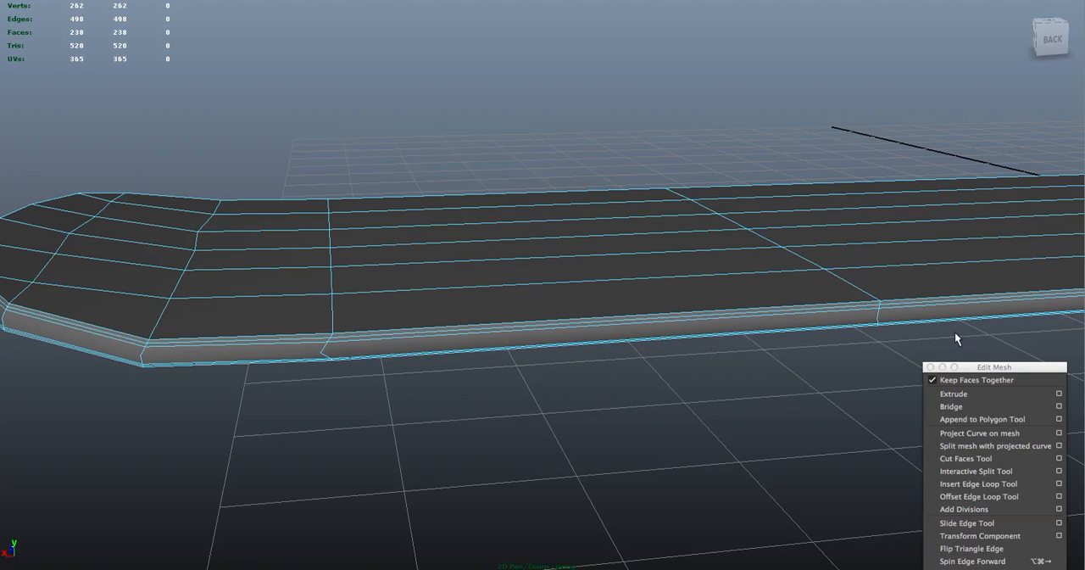
Delete the leftover vertex on the rim's side near the board's tip
mouse_move(886, 324)
right_down()
mouse_move(844, 320)
mouse_move(668, 371)
mouse_move(768, 324)
mouse_move(887, 305)
mouse_move(885, 314)
right_up()
alt+right_drag(415, 387, 506, 436)
right_drag(338, 373, 305, 374)
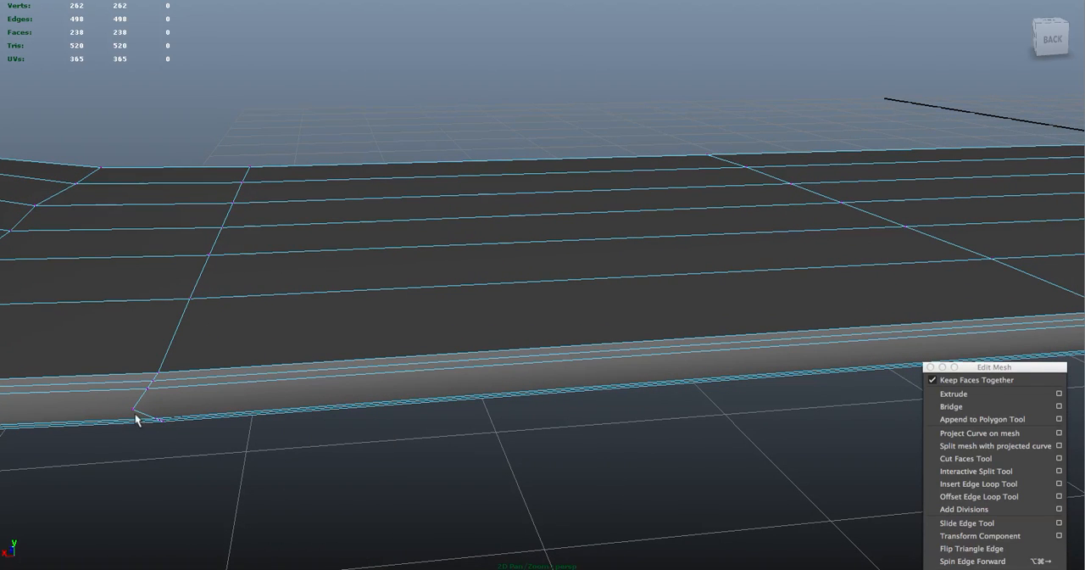
drag(217, 472, 92, 293)
key(Delete)
Return to the whole board and remove the remaining leftover vertices of the deleted loop around the entire rim
drag(442, 411, 357, 342)
right_drag(392, 380, 452, 444)
key(f)
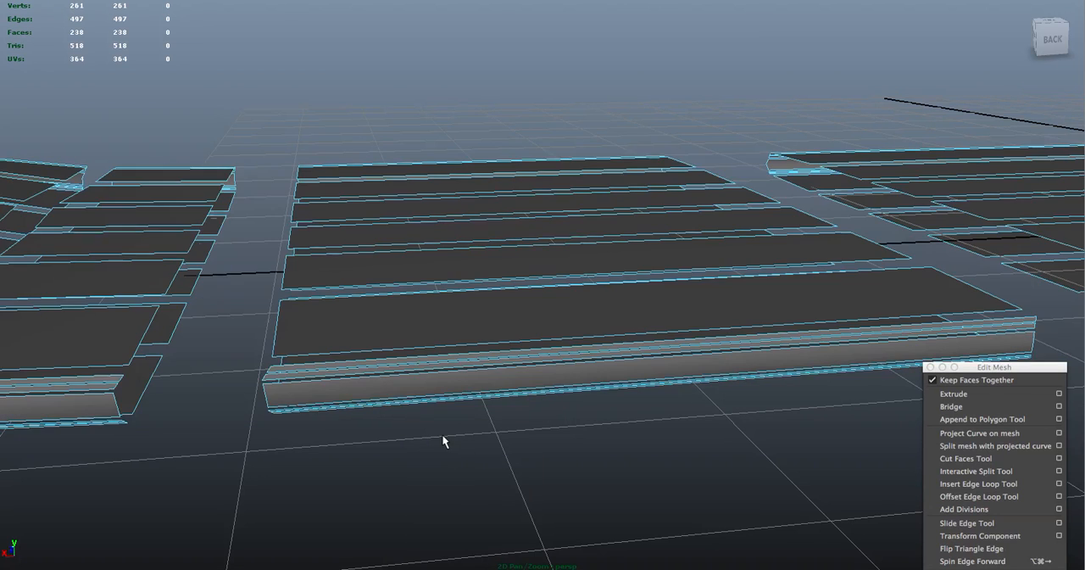
key(F8)
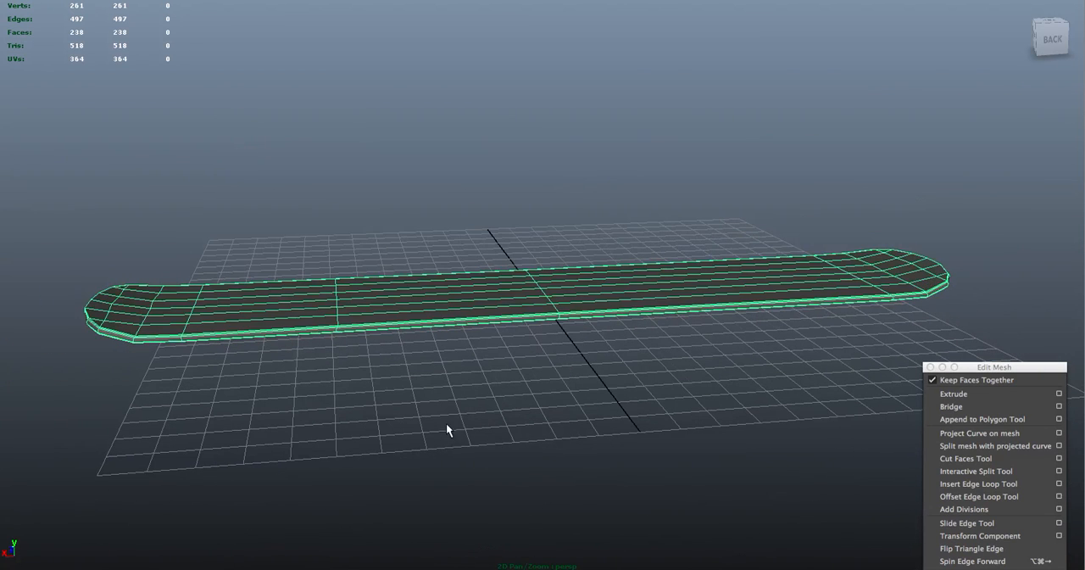
right_drag(319, 306, 282, 295)
drag(77, 181, 975, 312)
key(g)
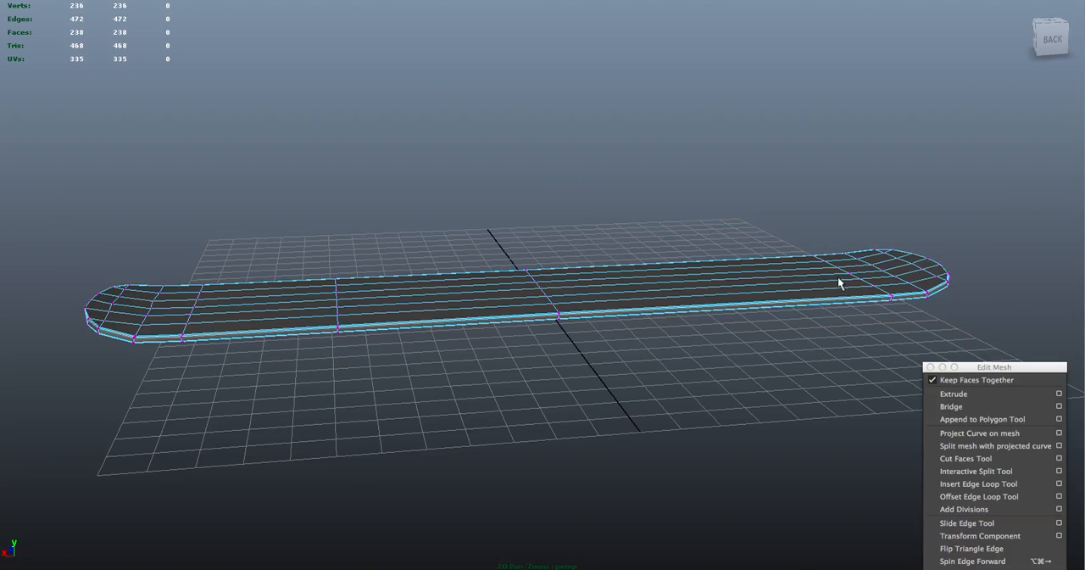
right_drag(571, 315, 630, 296)
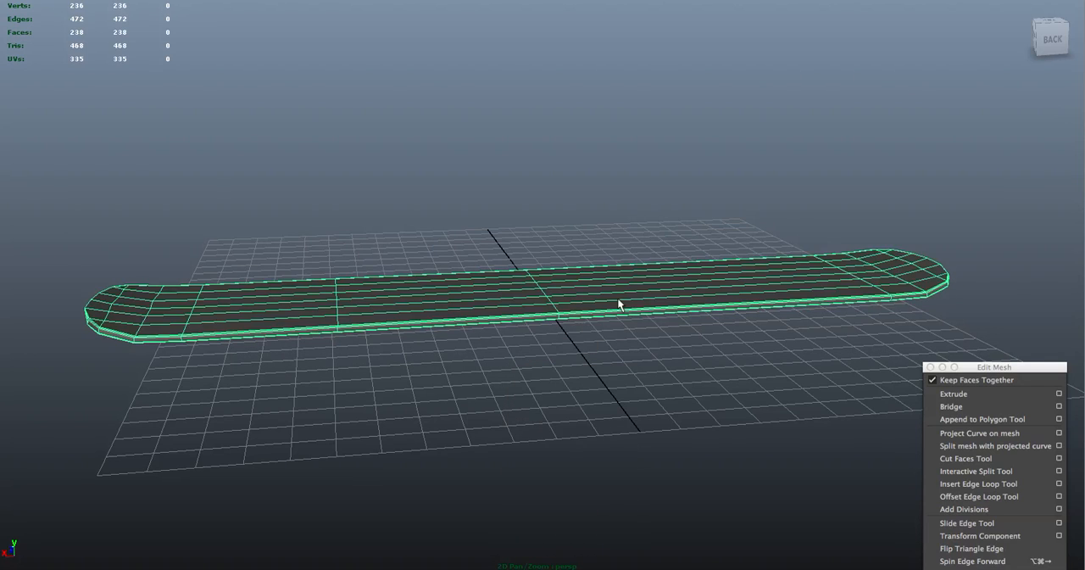
Preview the board smoothed, deselect it and examine the rim around its near tip
key(3)
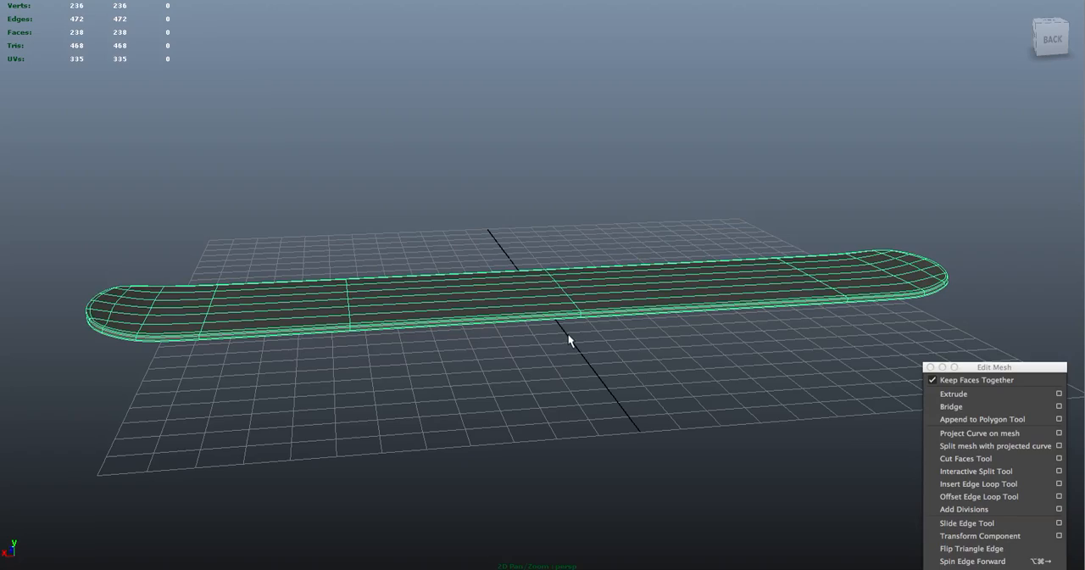
alt+right_drag(571, 340, 634, 410)
alt+drag(518, 401, 615, 386)
click(545, 433)
alt+drag(546, 432, 483, 420)
alt+middle_drag(540, 402, 779, 365)
alt+middle_drag(357, 433, 584, 419)
alt+middle_drag(408, 423, 323, 488)
alt+right_drag(356, 489, 494, 521)
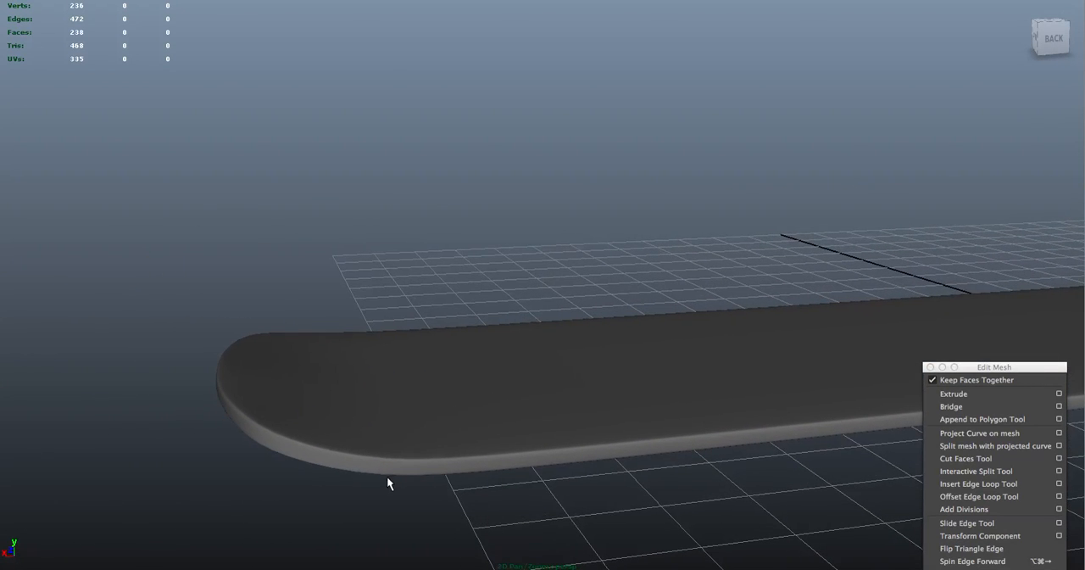
alt+middle_drag(340, 485, 388, 467)
alt+right_drag(388, 467, 511, 496)
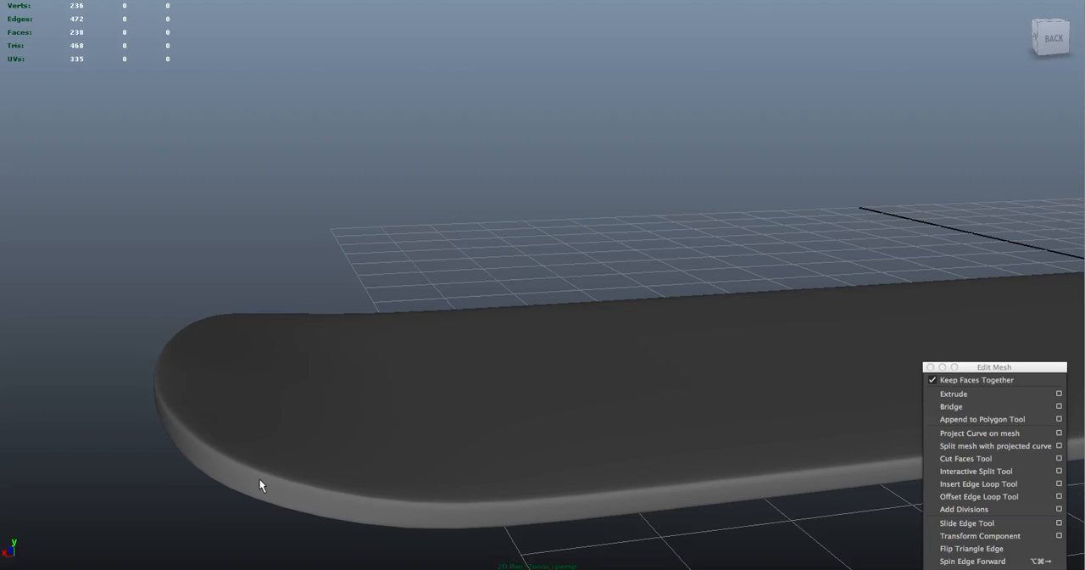
Select the smoothed board and examine how its edge loops run around the tip and along the rim
right_drag(361, 396, 423, 378)
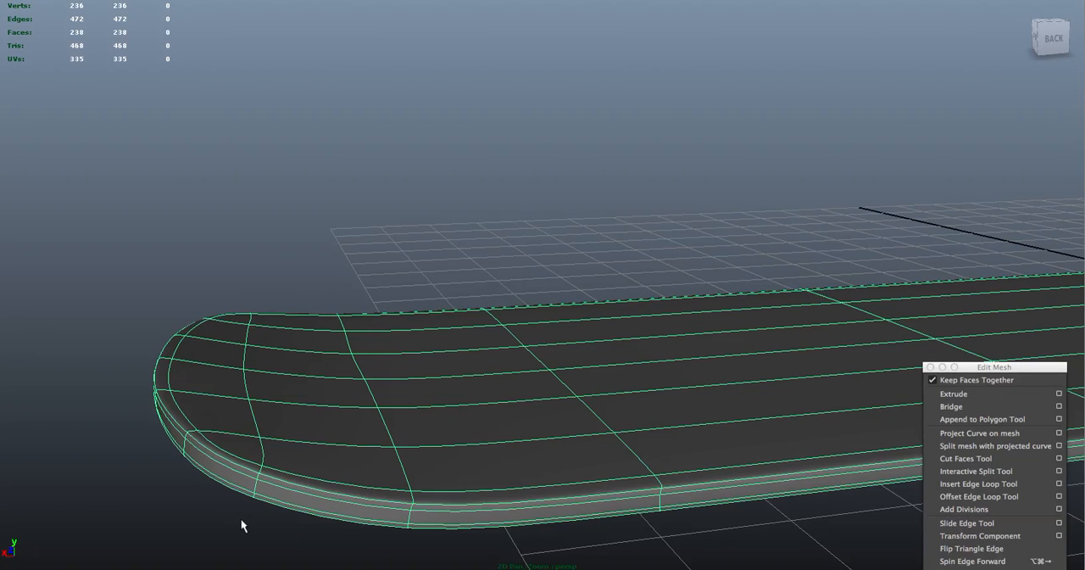
mouse_move(291, 395)
right_down()
mouse_move(302, 386)
mouse_move(290, 392)
right_up()
right_drag(312, 335, 315, 336)
right_drag(315, 244, 352, 254)
mouse_move(357, 252)
alt+mouse_down()
mouse_move(423, 256)
mouse_move(362, 240)
alt+mouse_up()
alt+right_drag(336, 192, 73, 114)
alt+right_drag(518, 178, 698, 342)
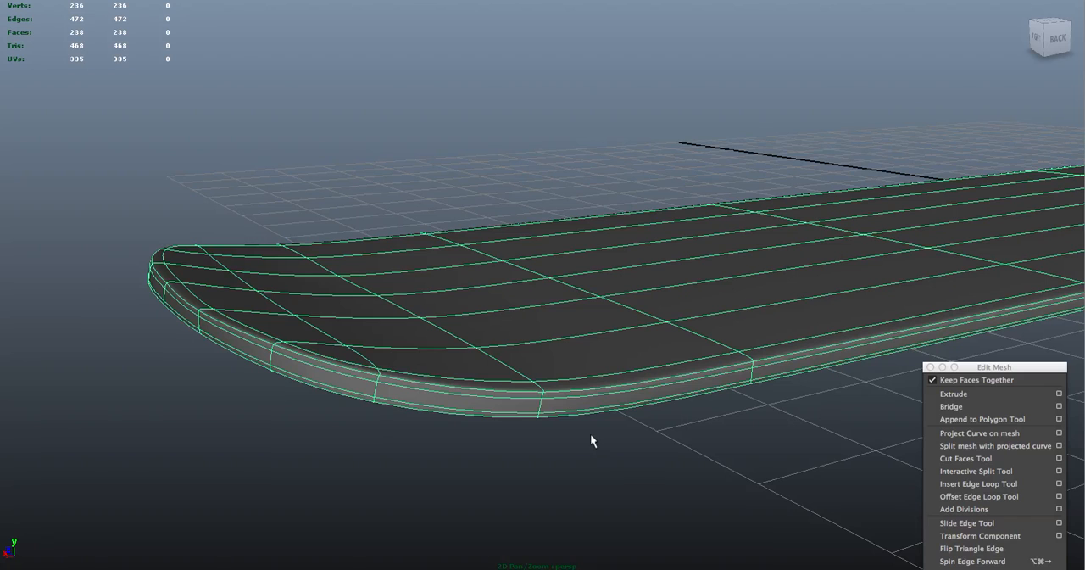
right_drag(598, 394, 649, 380)
Show the board unsmoothed and insert an edge loop across its near end, midway between the two crosswise loops closest to the tip
key(1)
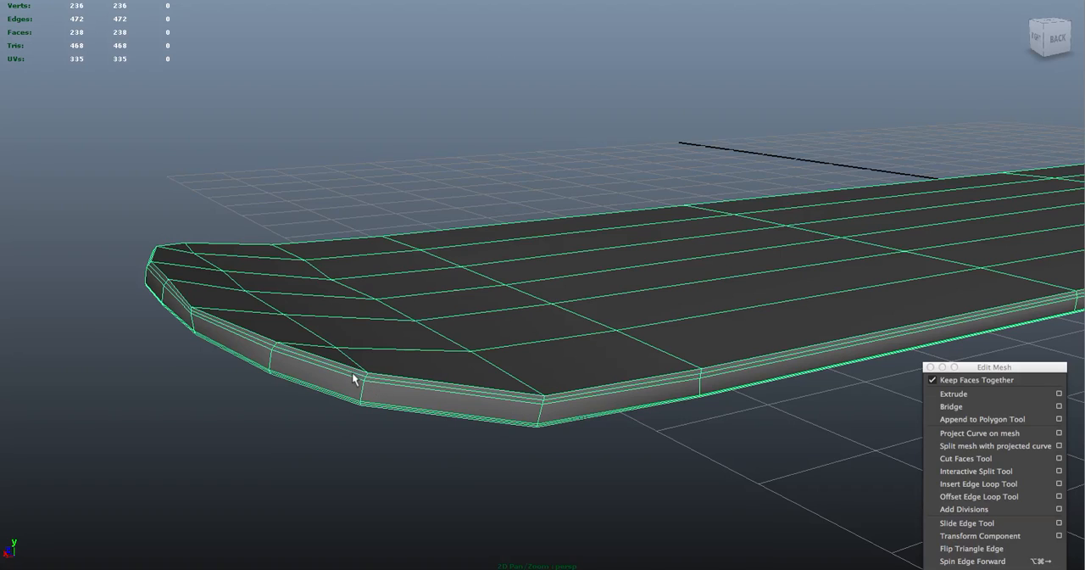
click(519, 367)
mouse_move(557, 322)
right_down()
mouse_move(543, 325)
mouse_move(561, 328)
right_up()
alt+drag(561, 328, 519, 362)
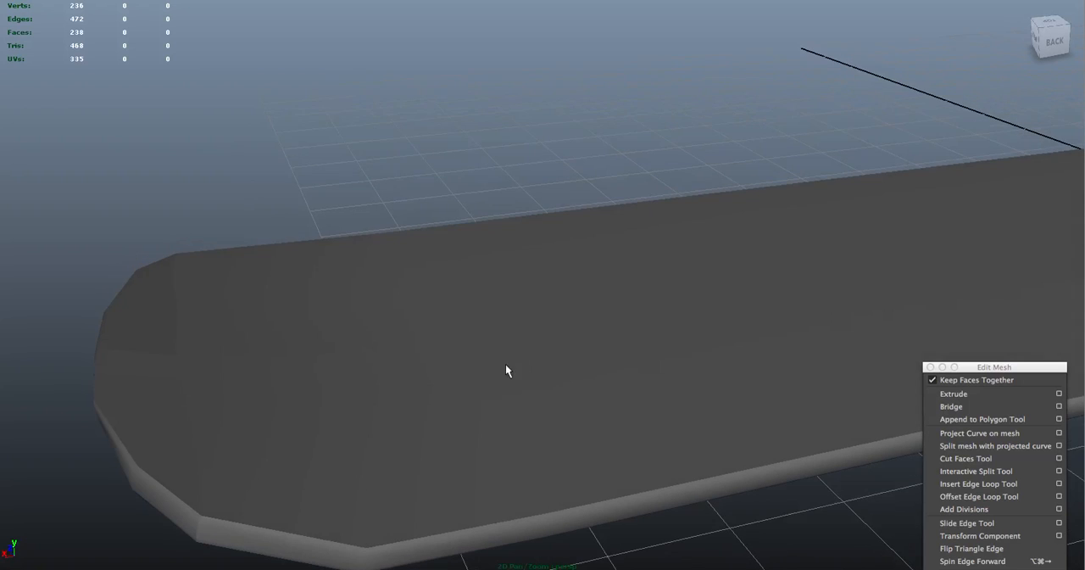
mouse_move(304, 396)
right_down()
mouse_move(339, 497)
mouse_move(331, 477)
mouse_move(344, 455)
mouse_move(190, 443)
mouse_move(305, 399)
right_up()
click(310, 398)
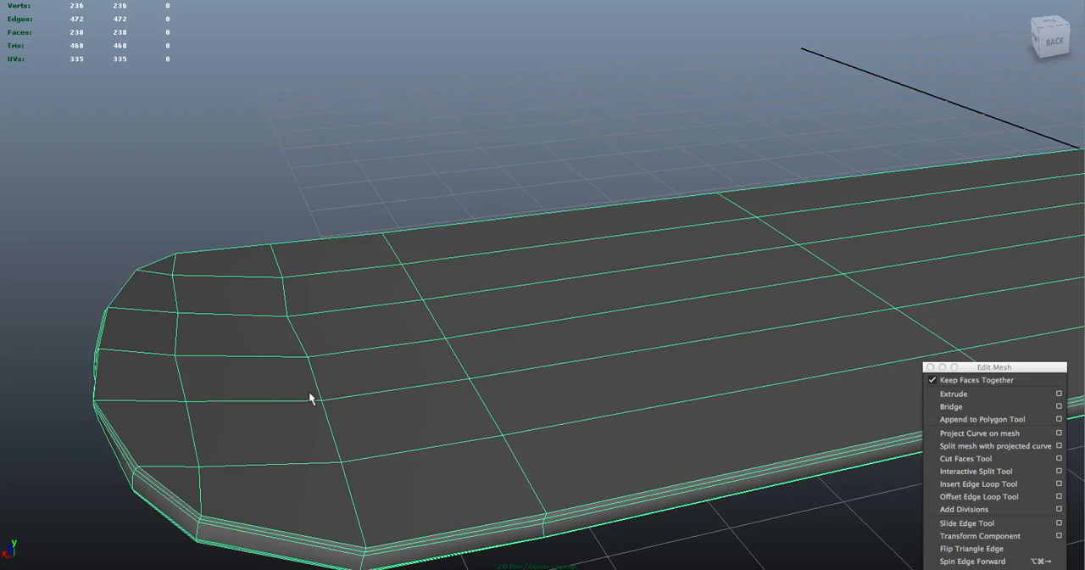
key(g)
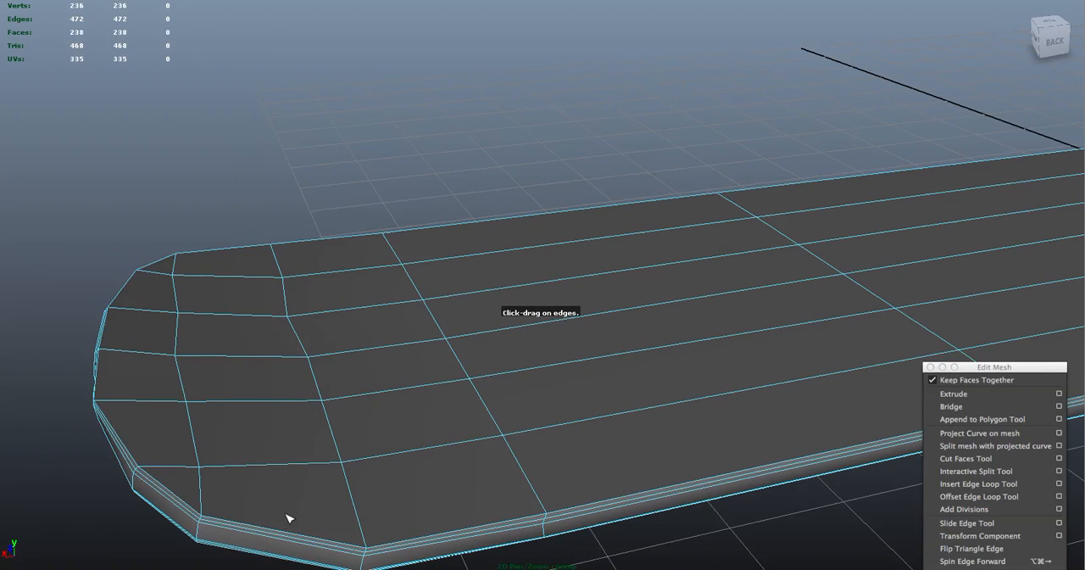
drag(287, 537, 284, 536)
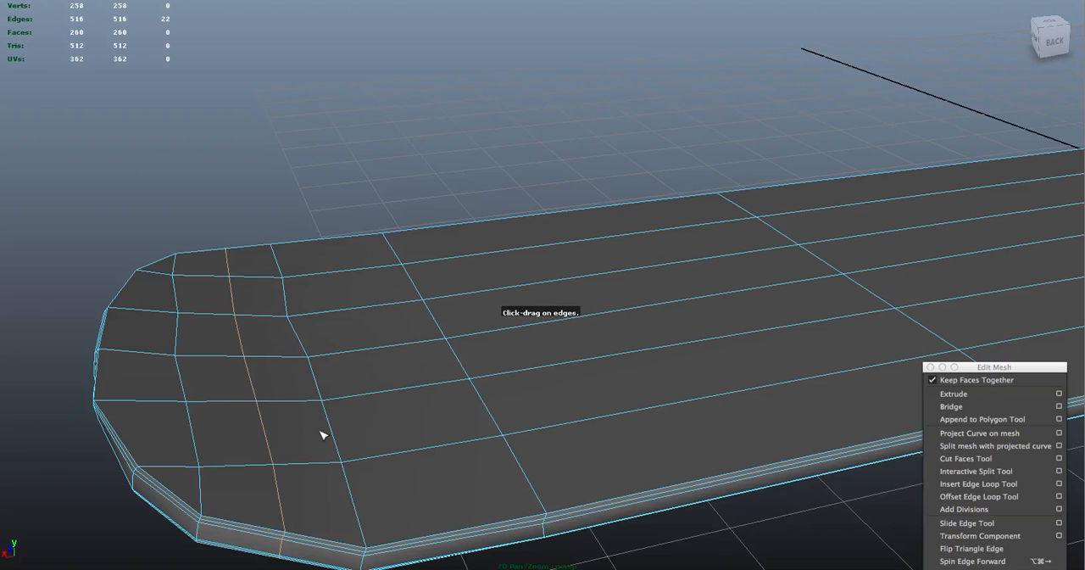
Scale the new crosswise edge loop slightly outward across the board's width to round the outline, and deselect it
key(e)
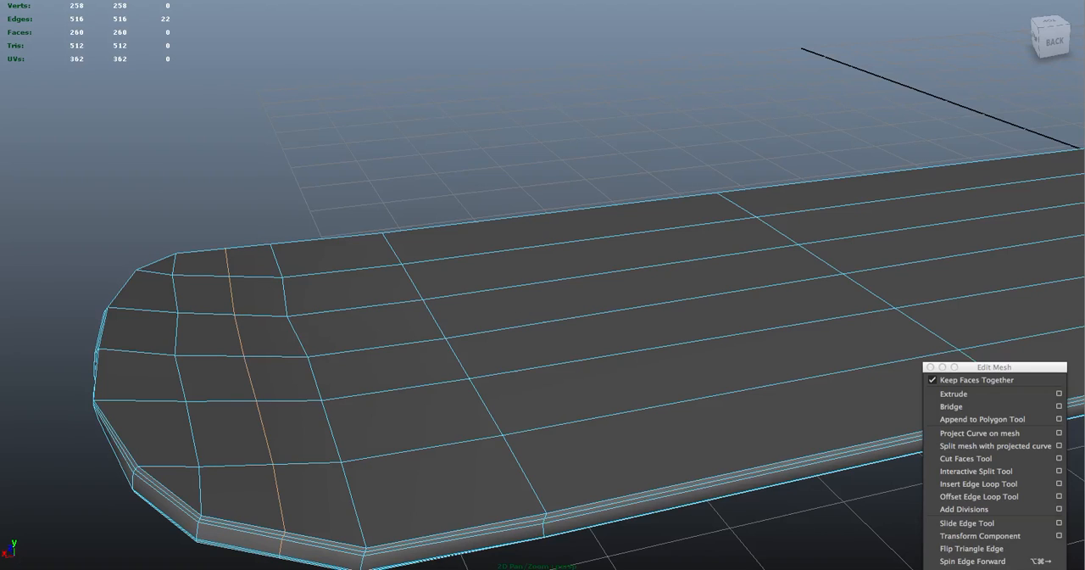
key(w)
drag(252, 395, 253, 399)
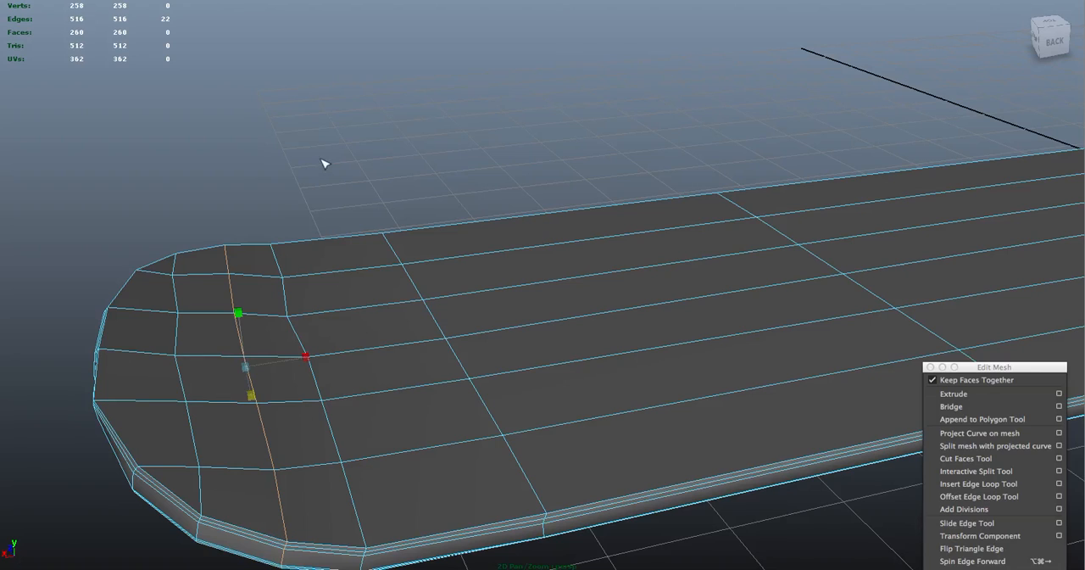
click(369, 149)
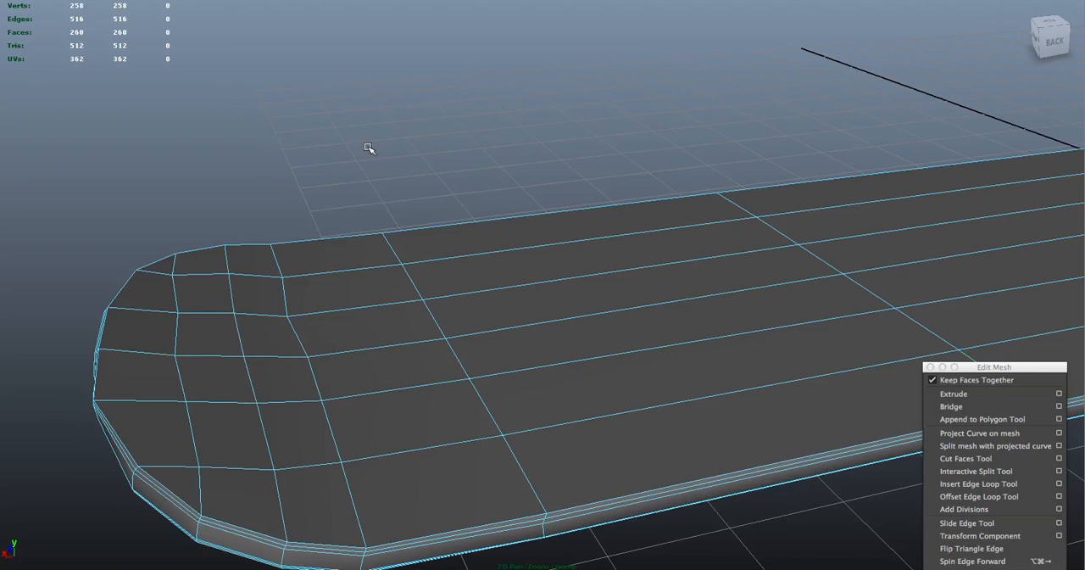
Reselect the new crosswise edge loop and scale it flat along the board's length so it runs straight
right_click(608, 280)
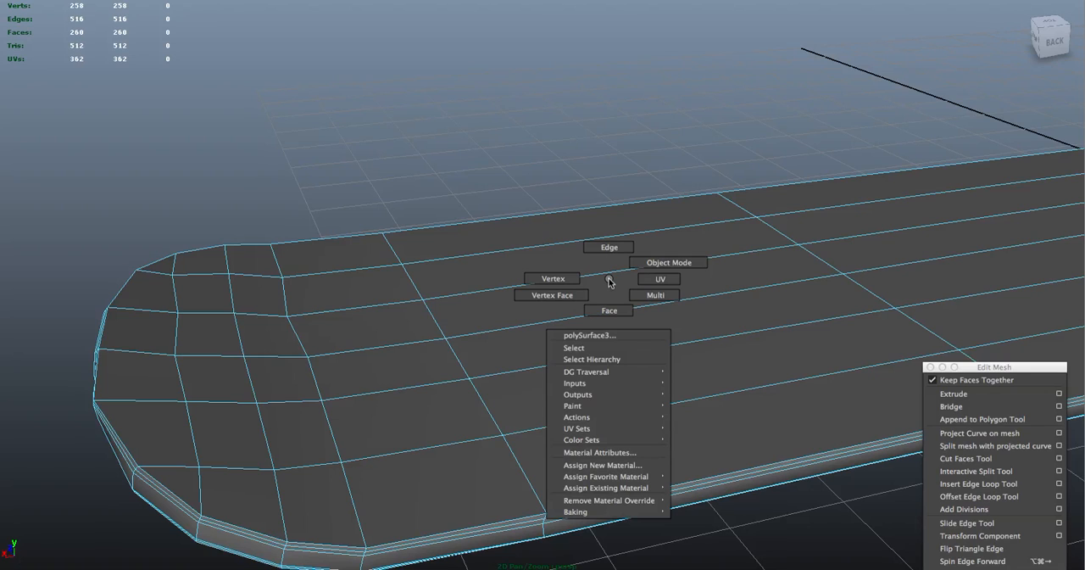
right_drag(610, 280, 610, 248)
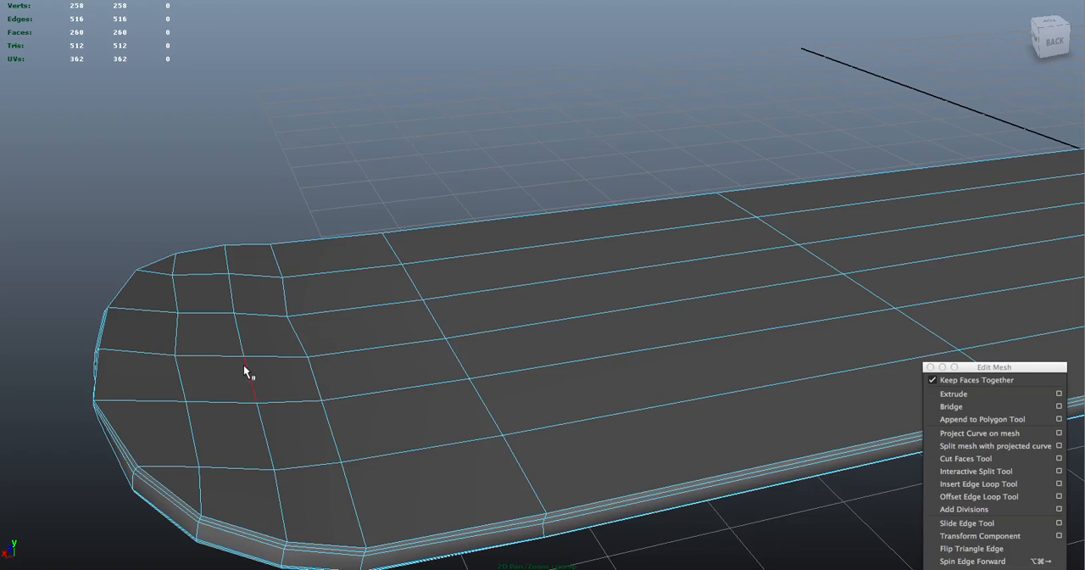
right_drag(244, 361, 240, 336)
key(w)
drag(308, 359, 251, 362)
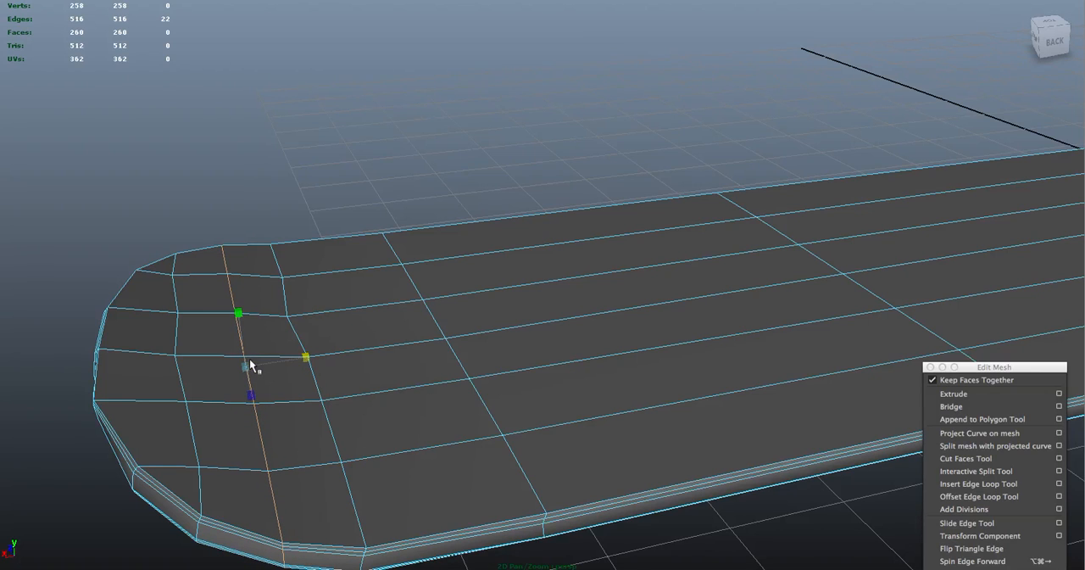
Straighten the two crosswise edge loops on either side of the new one by scaling them flat along the board's length
click(178, 373)
double_click(177, 371)
drag(121, 377, 178, 378)
double_click(306, 356)
drag(243, 378, 307, 369)
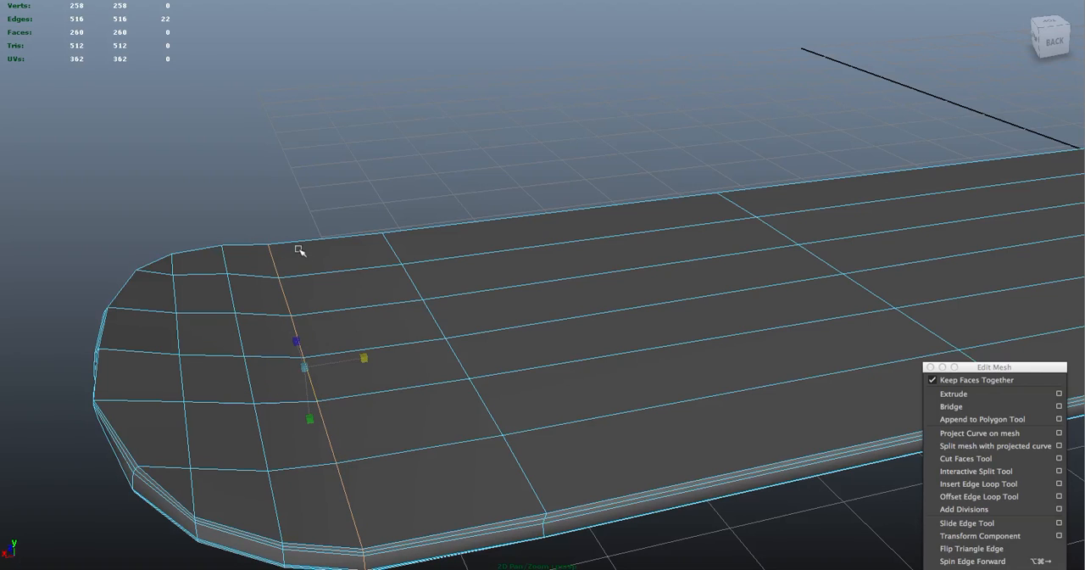
click(381, 157)
From the side, select the new crosswise edge loop and lower it to smooth the tip's upward bend
right_drag(512, 155, 334, 151)
mouse_move(334, 152)
alt+mouse_down()
mouse_move(380, 119)
mouse_move(358, 109)
mouse_move(352, 144)
alt+mouse_up()
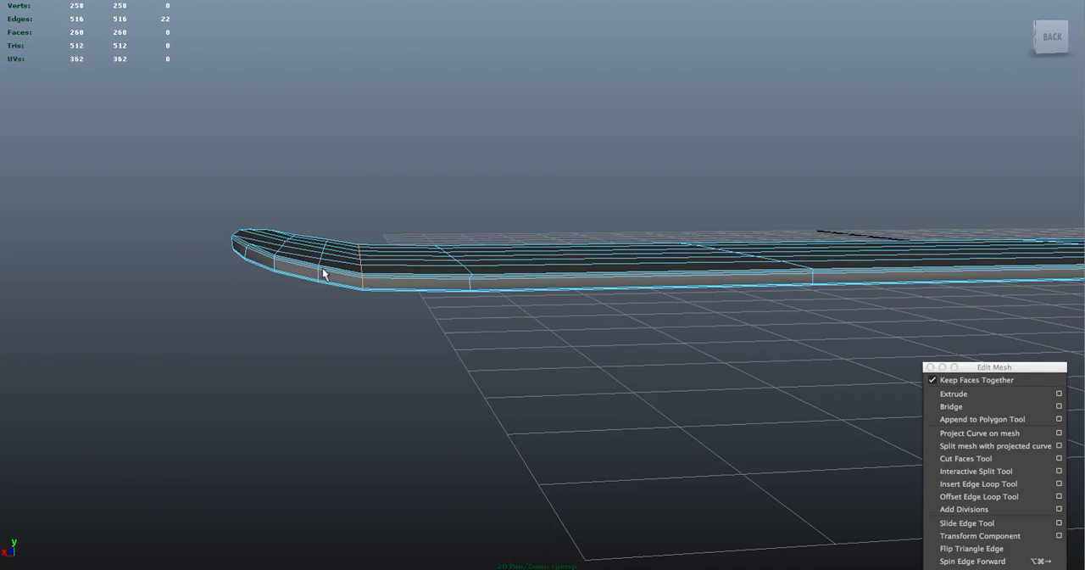
alt+drag(319, 273, 376, 179)
key(w)
drag(327, 197, 329, 200)
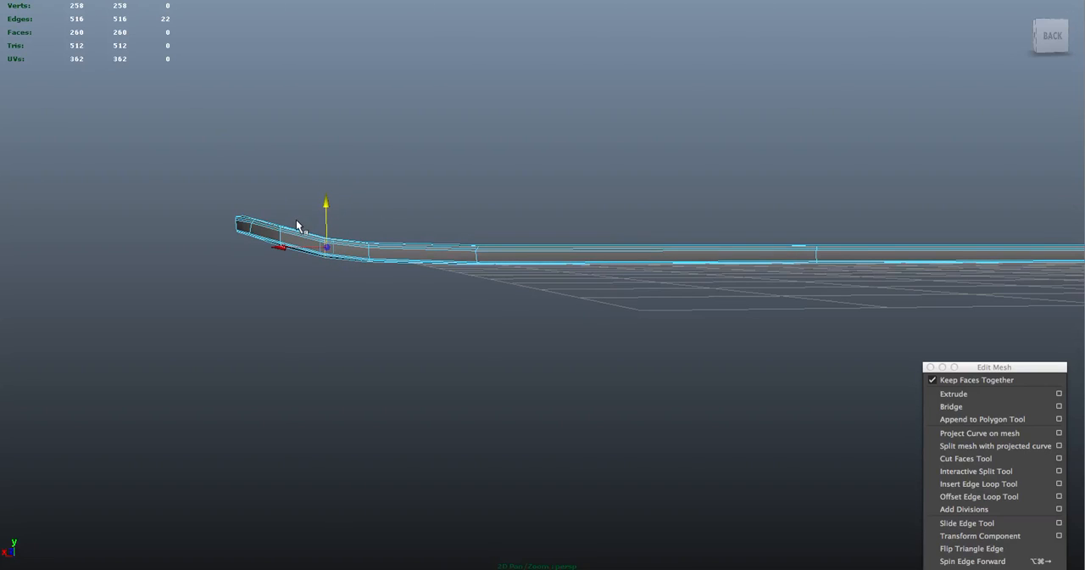
right_click(405, 157)
alt+drag(407, 133, 585, 152)
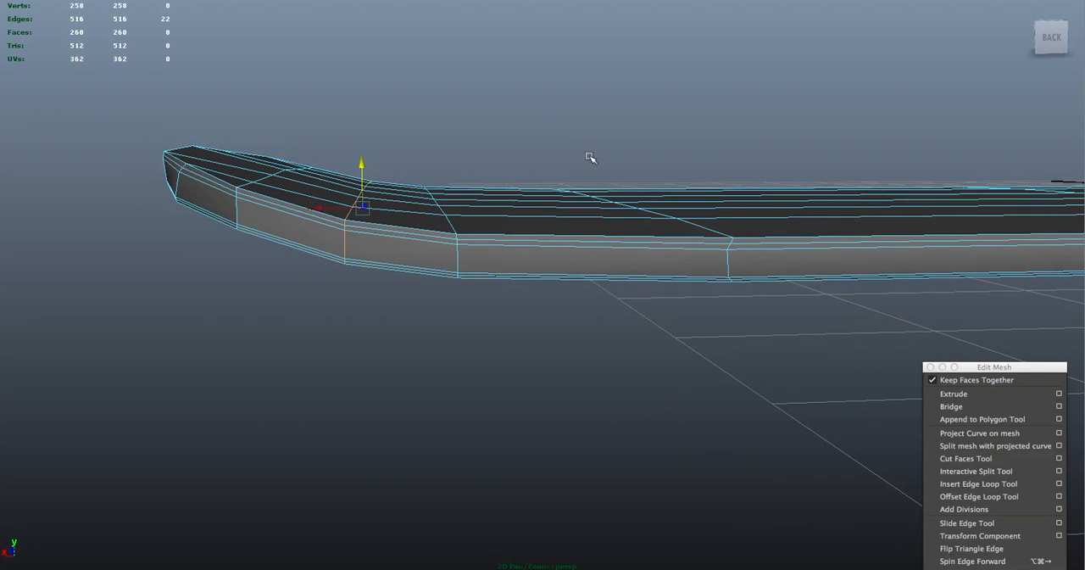
In the front view of the four-view layout, rotate the loop nearer the tip and the new loop to follow the upward bend
key(space)
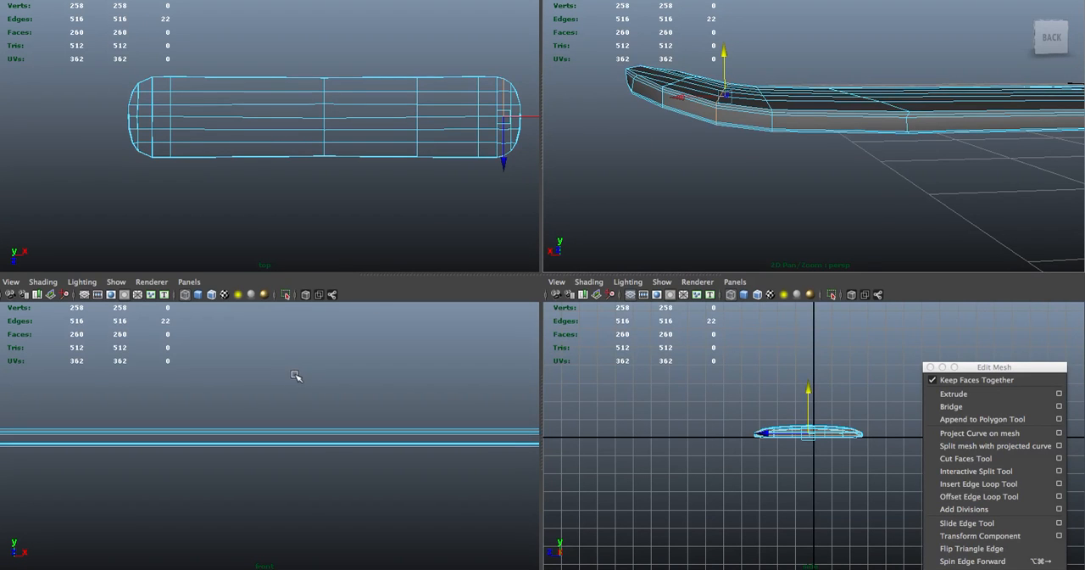
key(f)
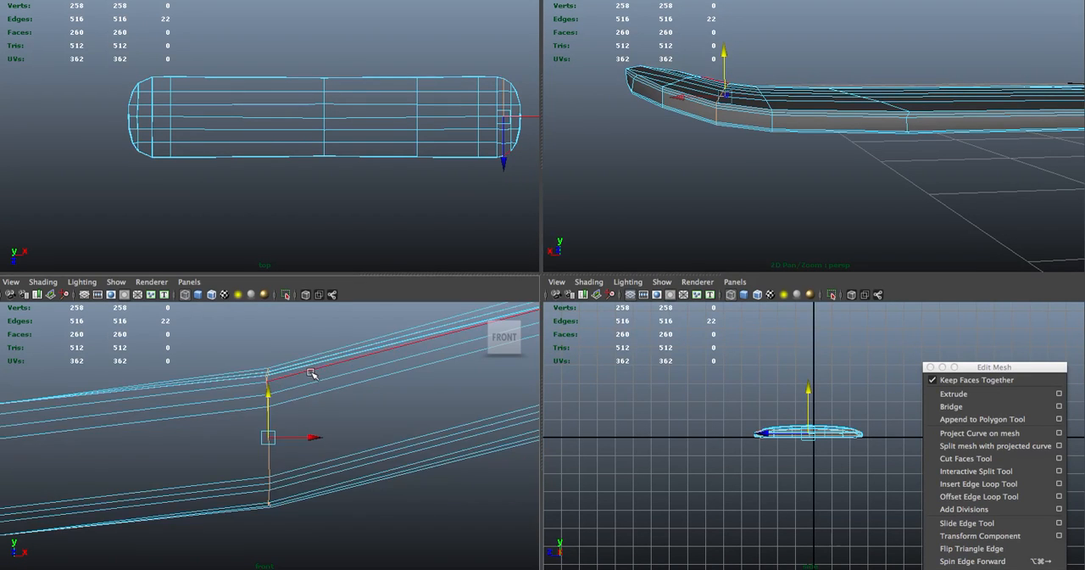
right_drag(381, 416, 399, 431)
scroll(385, 398, down, 4)
scroll(385, 398, down, 3)
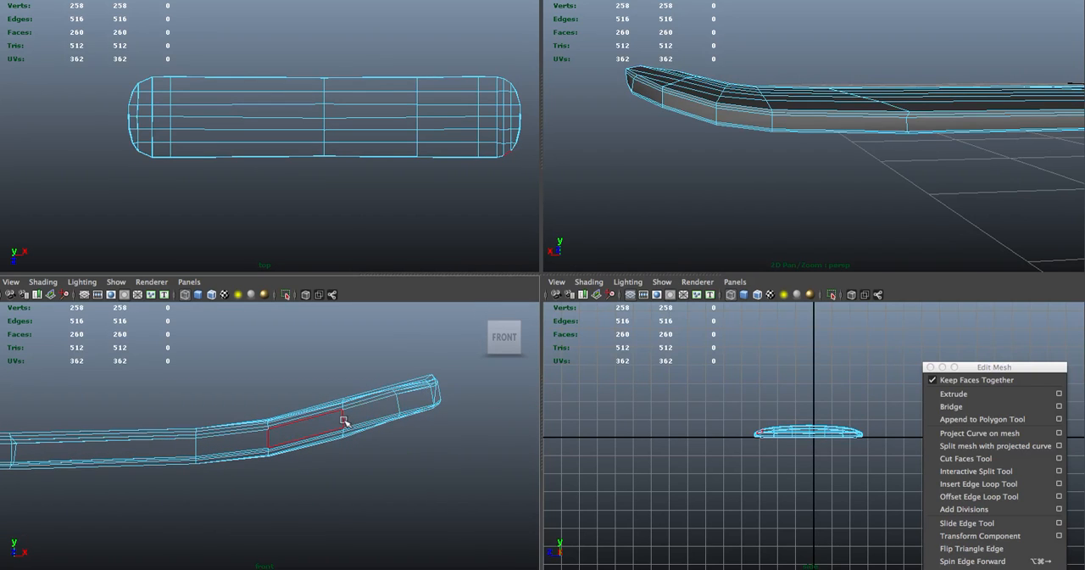
right_drag(344, 424, 336, 399)
double_click(343, 422)
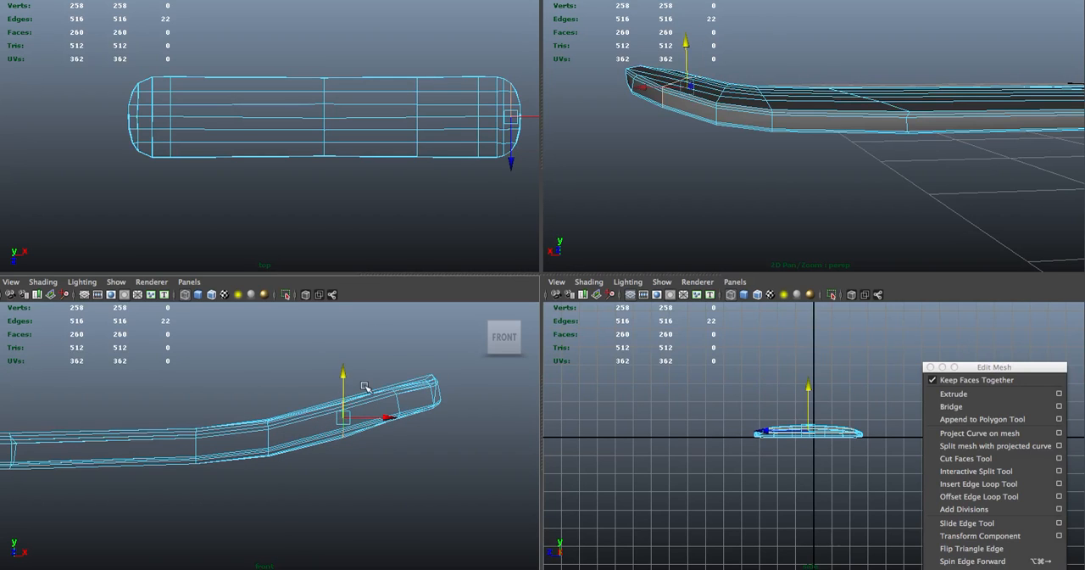
key(e)
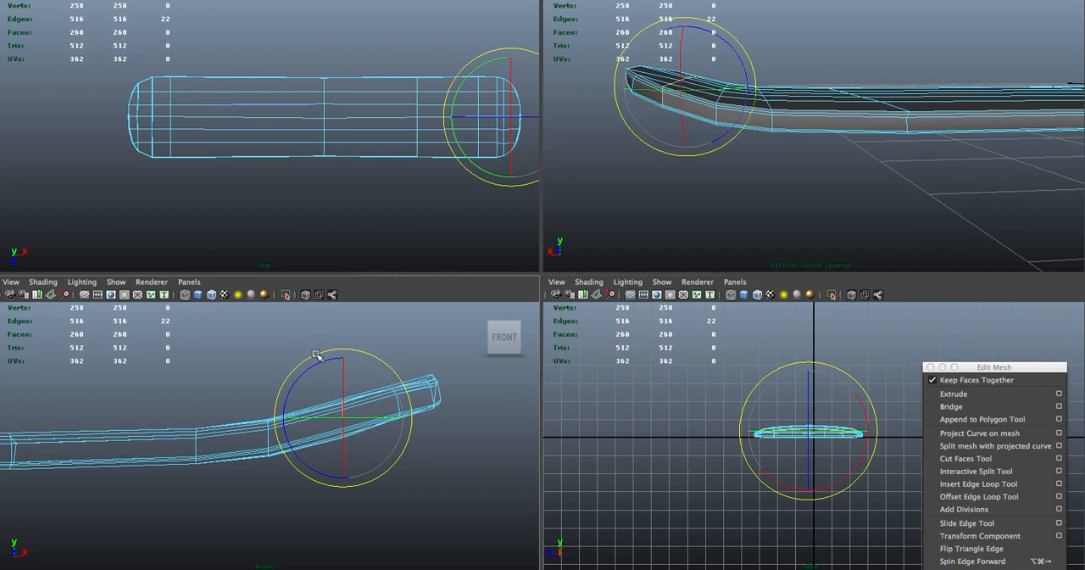
mouse_move(312, 356)
mouse_down()
mouse_move(300, 363)
mouse_move(318, 360)
mouse_up()
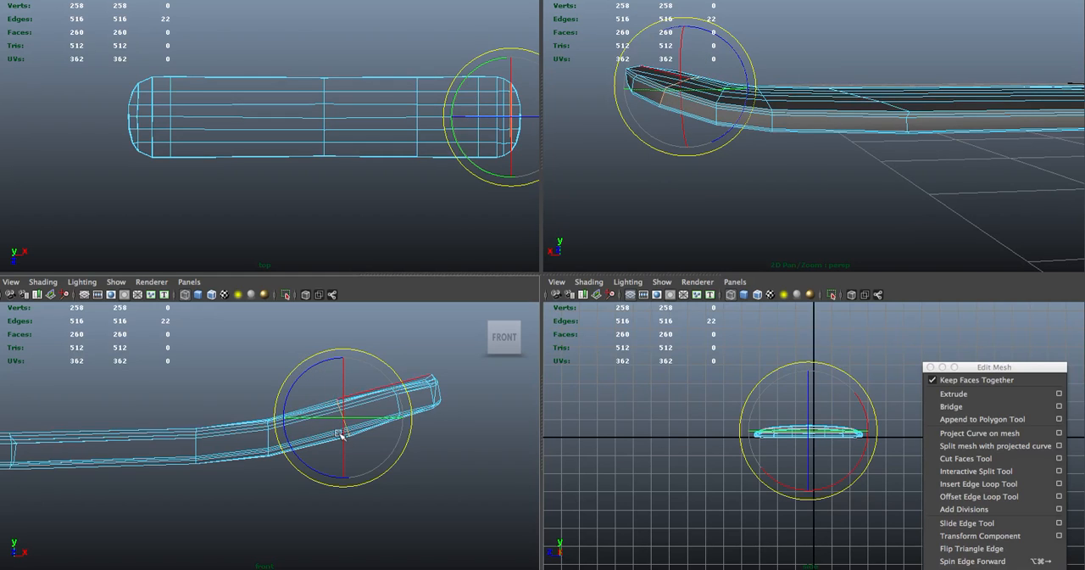
double_click(268, 437)
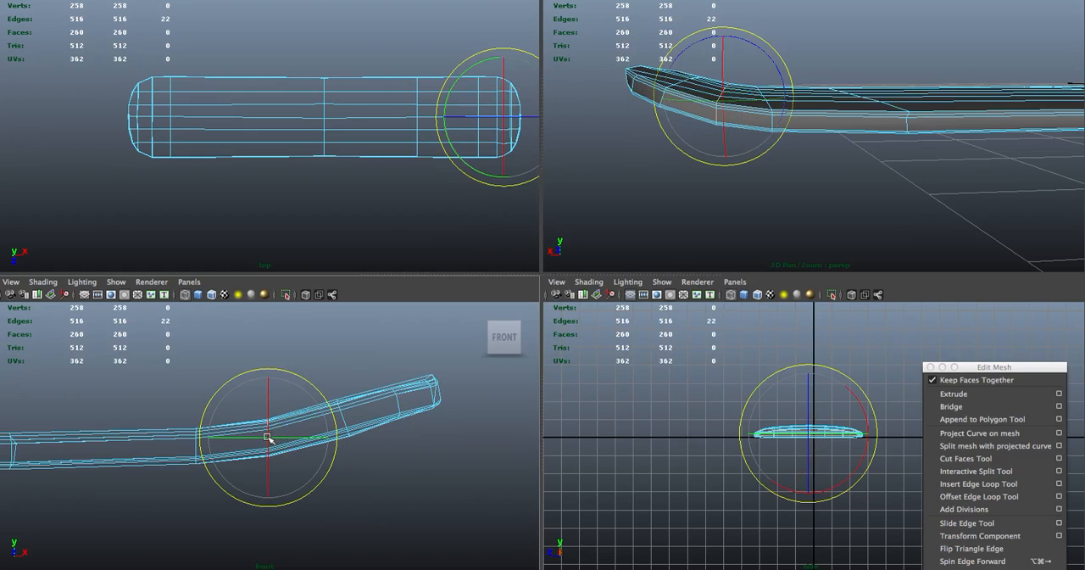
drag(313, 388, 304, 381)
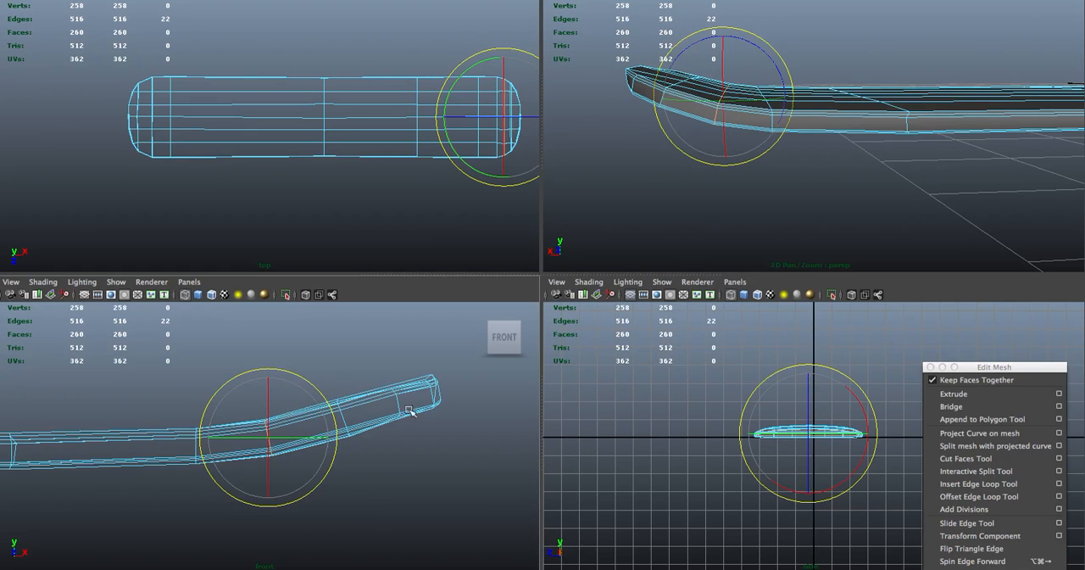
Select the rotated edge loop nearer the tip and move it slightly down and outward to even out the curve
double_click(344, 420)
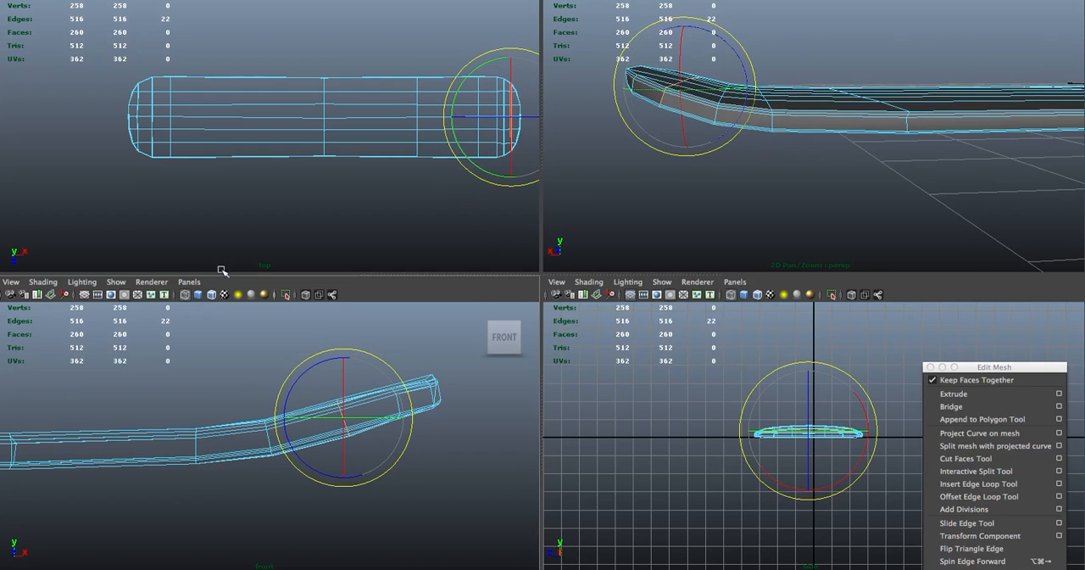
key(w)
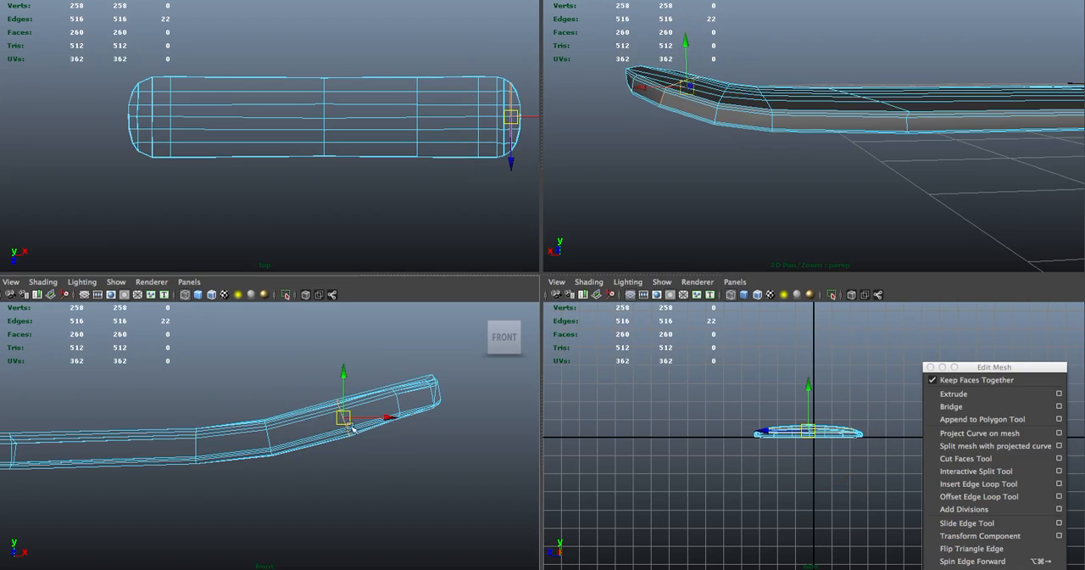
drag(346, 421, 346, 424)
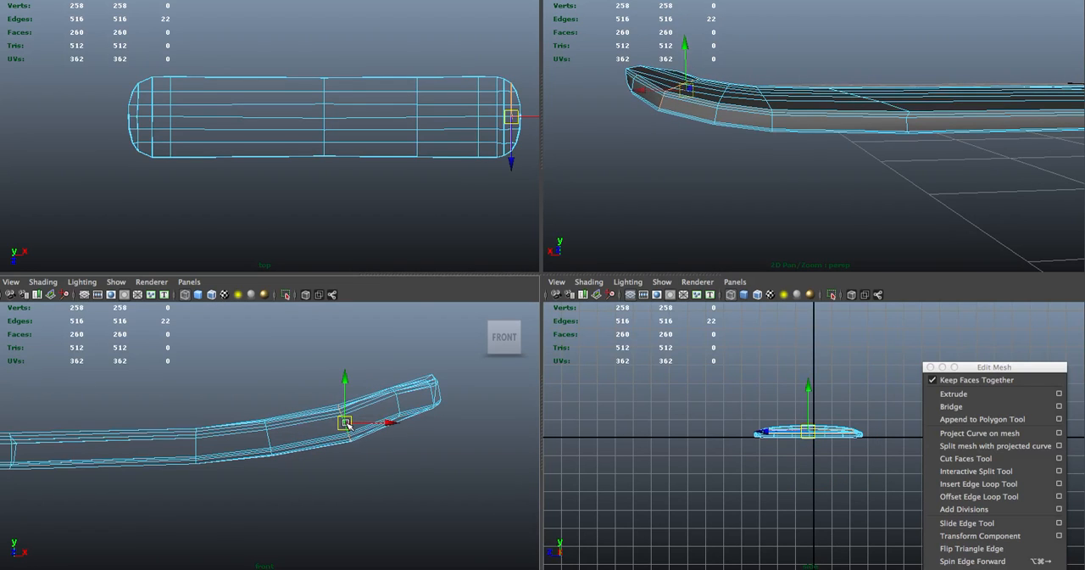
click(398, 403)
double_click(399, 403)
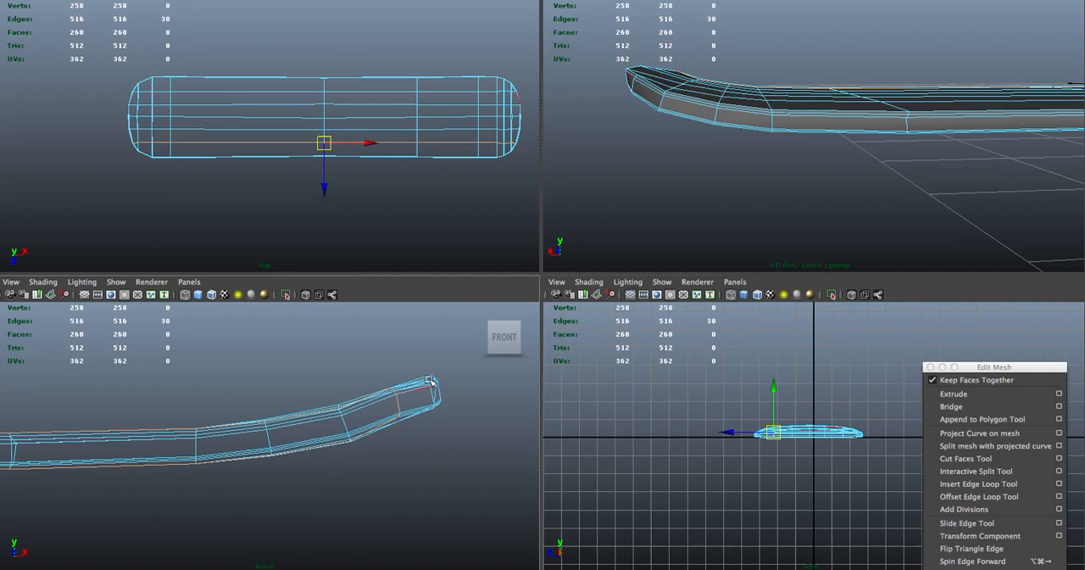
click(662, 103)
click(660, 101)
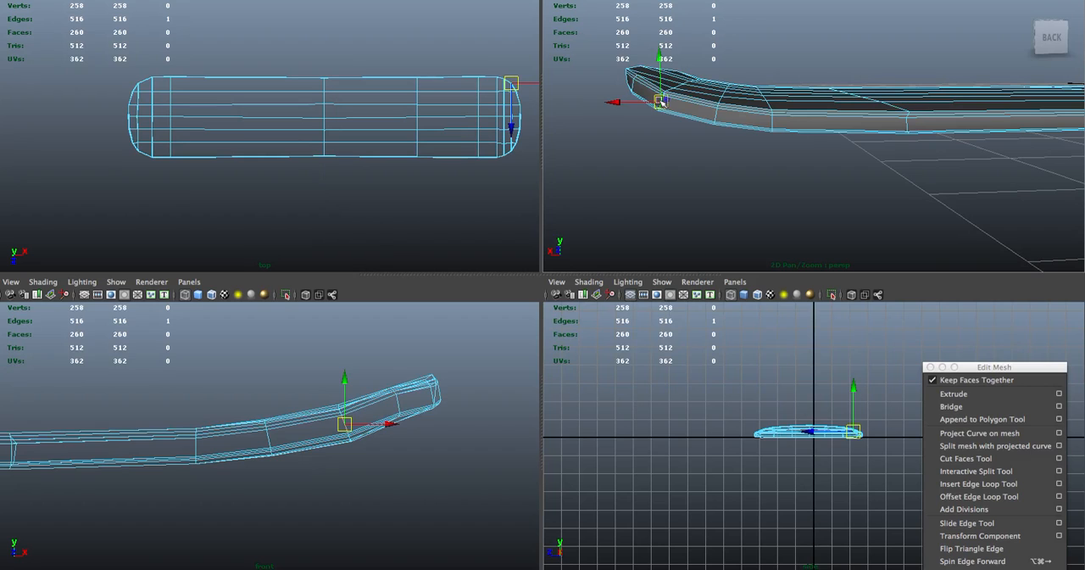
click(505, 140)
double_click(512, 124)
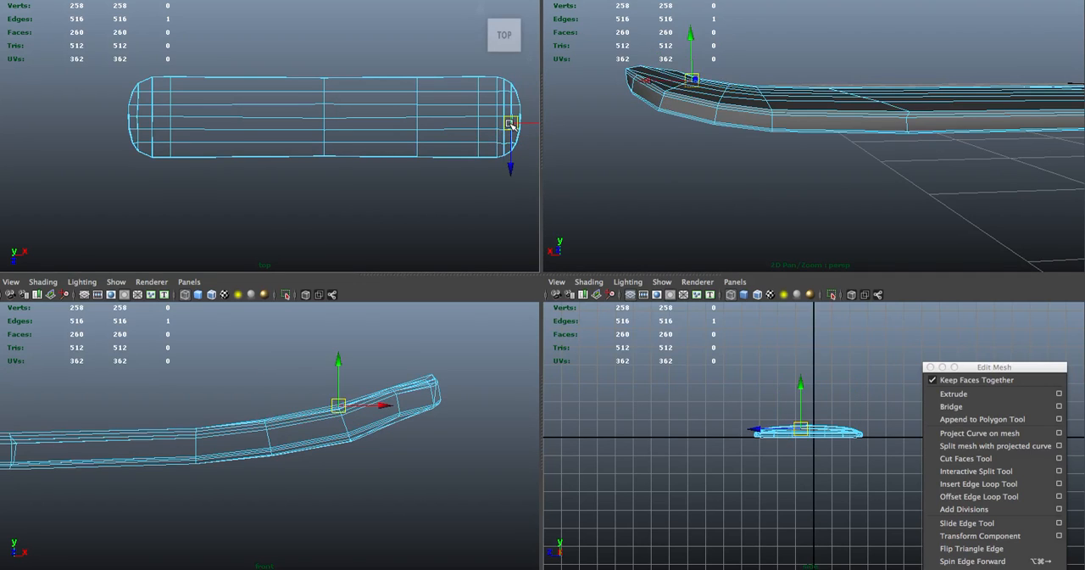
click(397, 405)
double_click(397, 404)
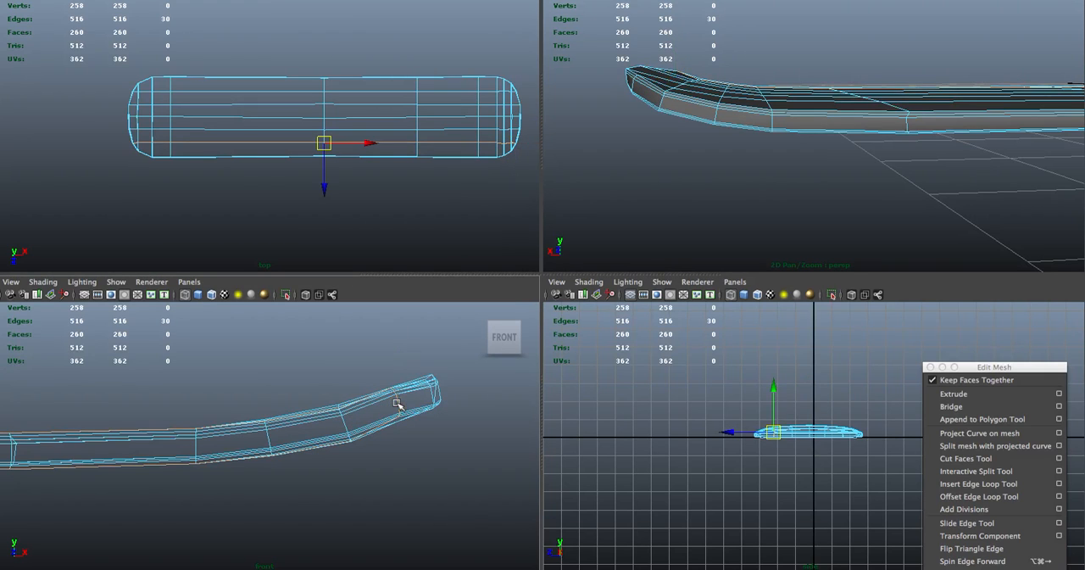
click(759, 51)
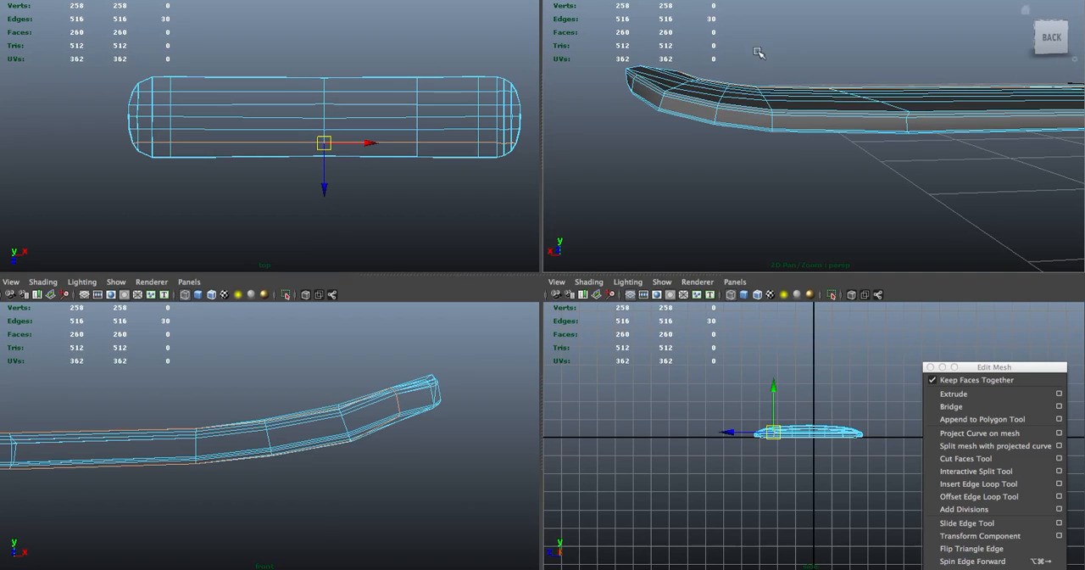
click(761, 53)
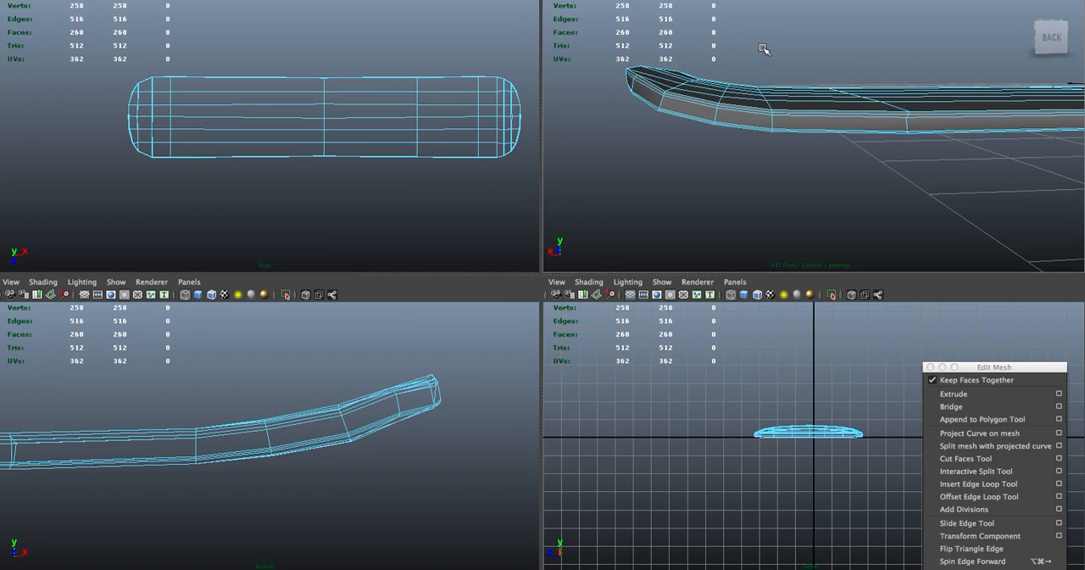
Check the reshaped tip's shading without the component wireframe, and maximize the perspective view on the board's end
right_drag(762, 49, 763, 55)
click(766, 49)
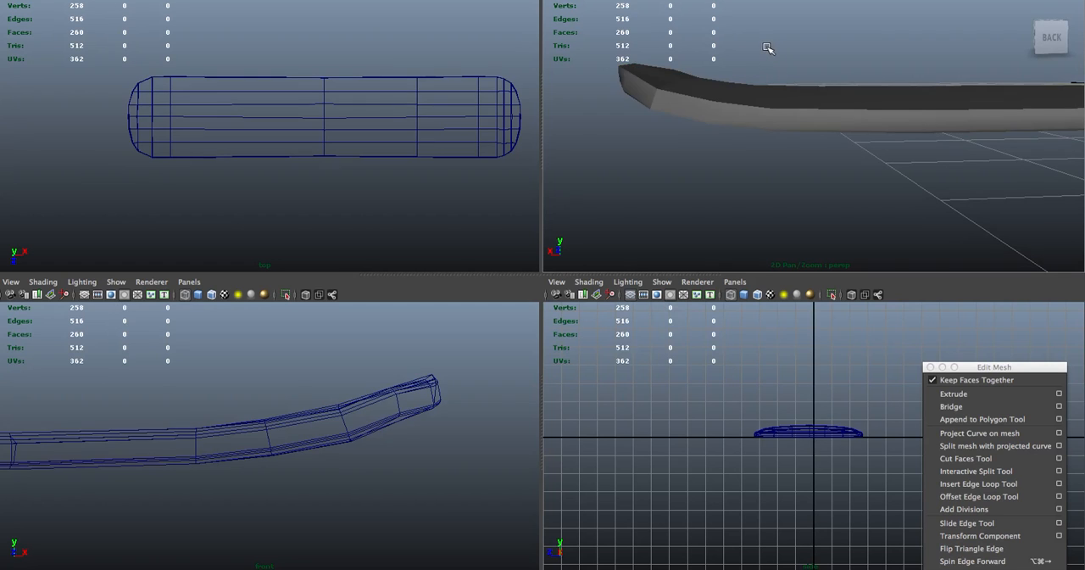
mouse_move(770, 48)
alt+mouse_down()
mouse_move(731, 80)
mouse_move(763, 83)
mouse_move(760, 34)
alt+mouse_up()
click(835, 201)
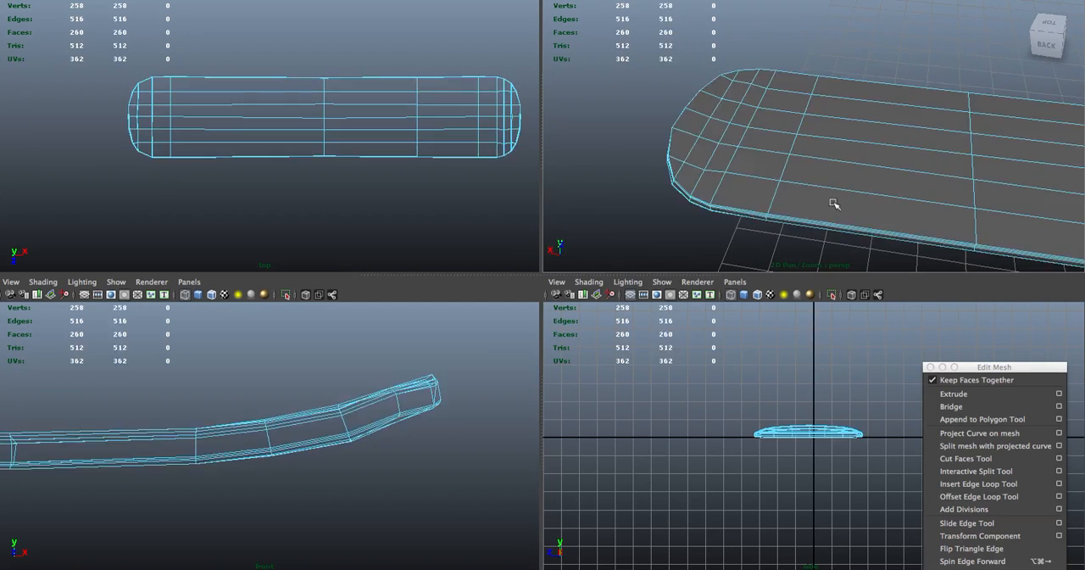
alt+drag(792, 56, 820, 44)
key(space)
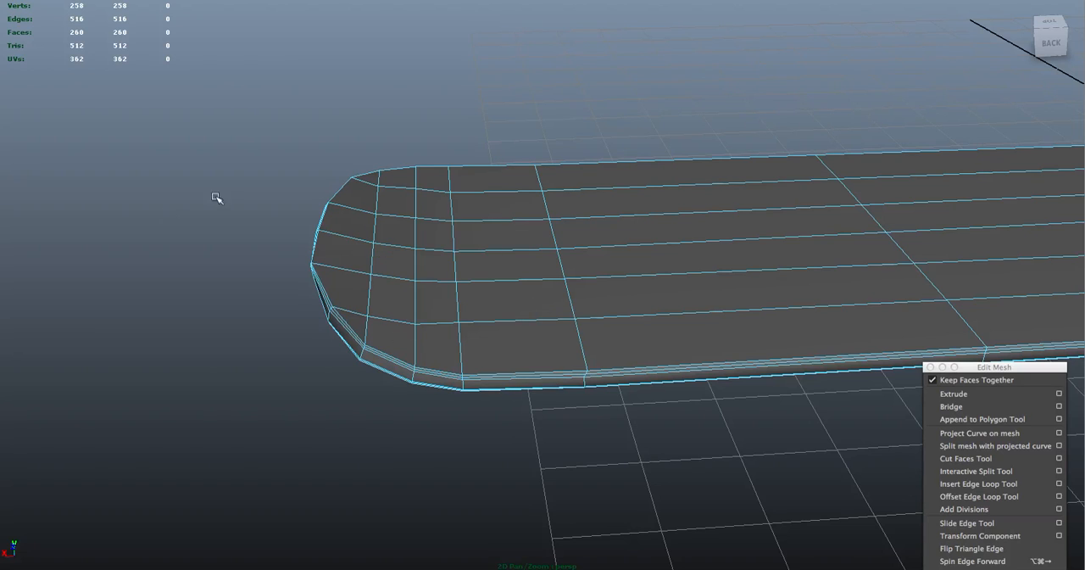
Insert three crosswise edge loops behind the tip, one in the narrow span and two in the wider span beyond it
key(y)
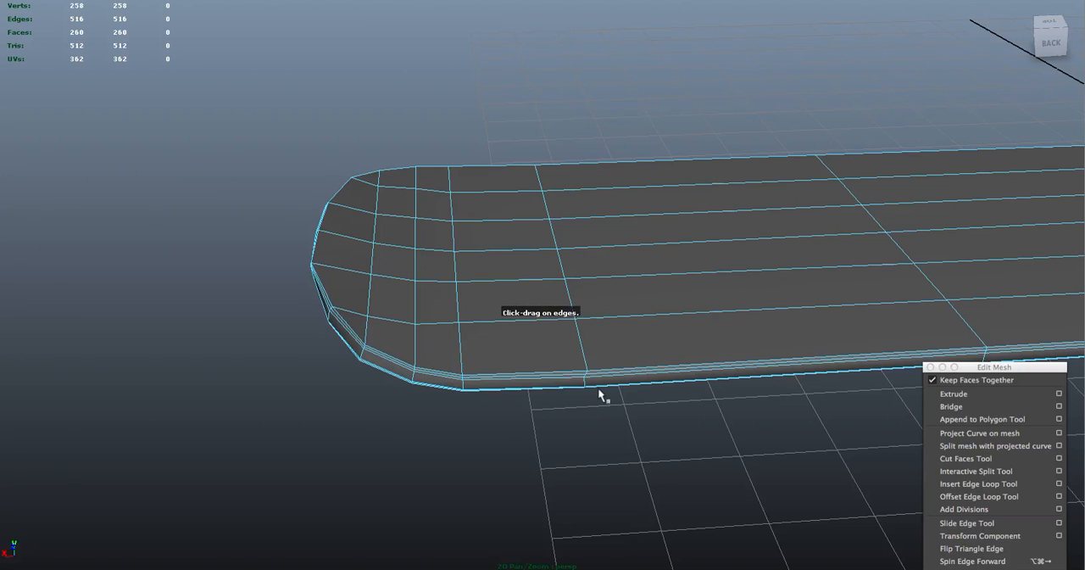
drag(538, 384, 524, 380)
click(710, 370)
drag(711, 369, 688, 370)
click(822, 364)
drag(822, 365, 789, 314)
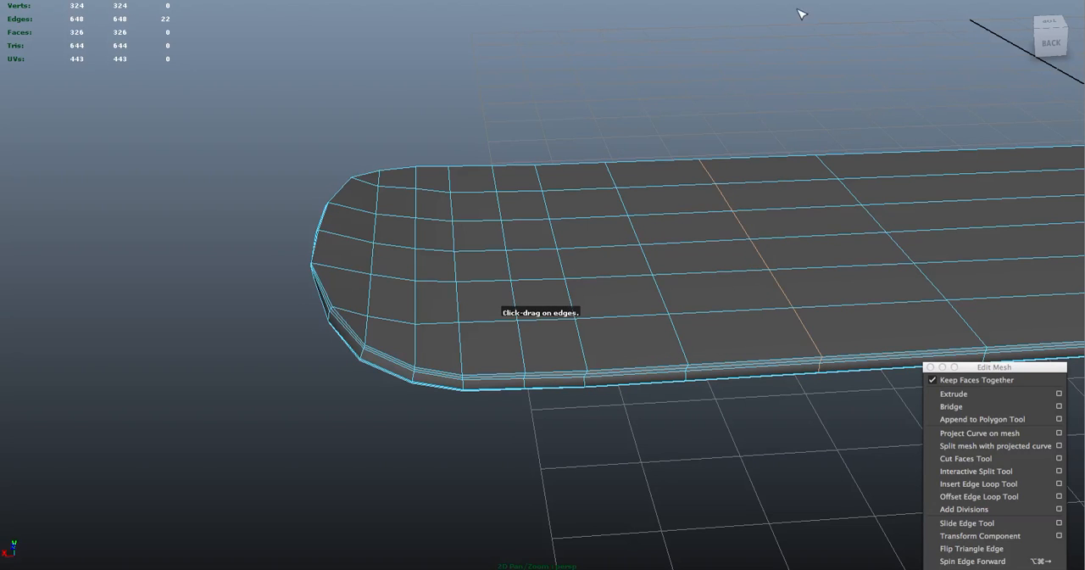
Insert two more crosswise edge loops in the span before the board's middle loop and finish the Insert Edge Loop Tool
alt+right_drag(799, 44, 577, 5)
alt+middle_drag(766, 98, 462, 114)
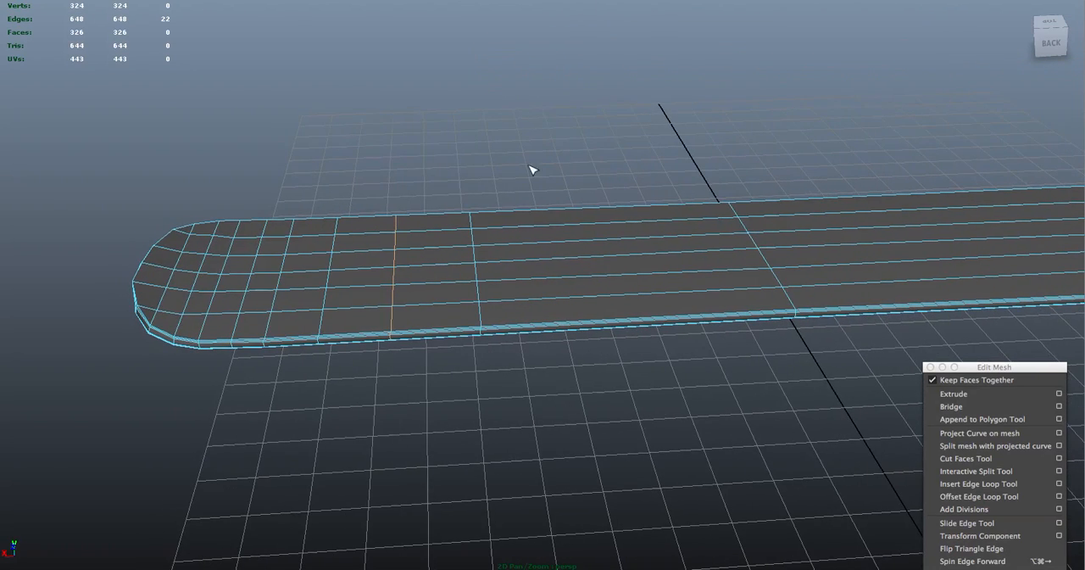
drag(548, 328, 569, 326)
drag(670, 319, 686, 318)
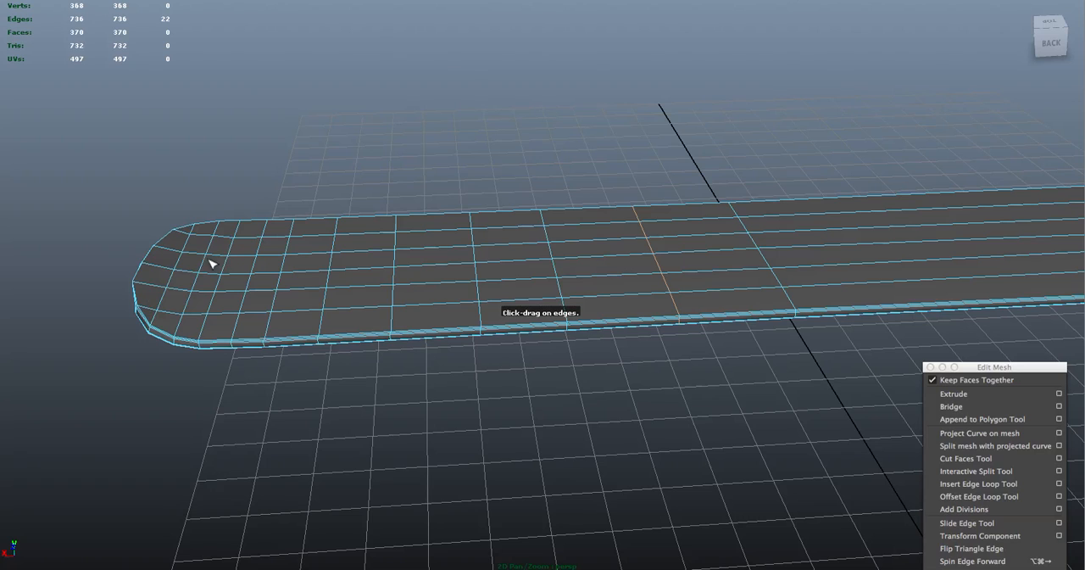
click(573, 135)
right_click(518, 162)
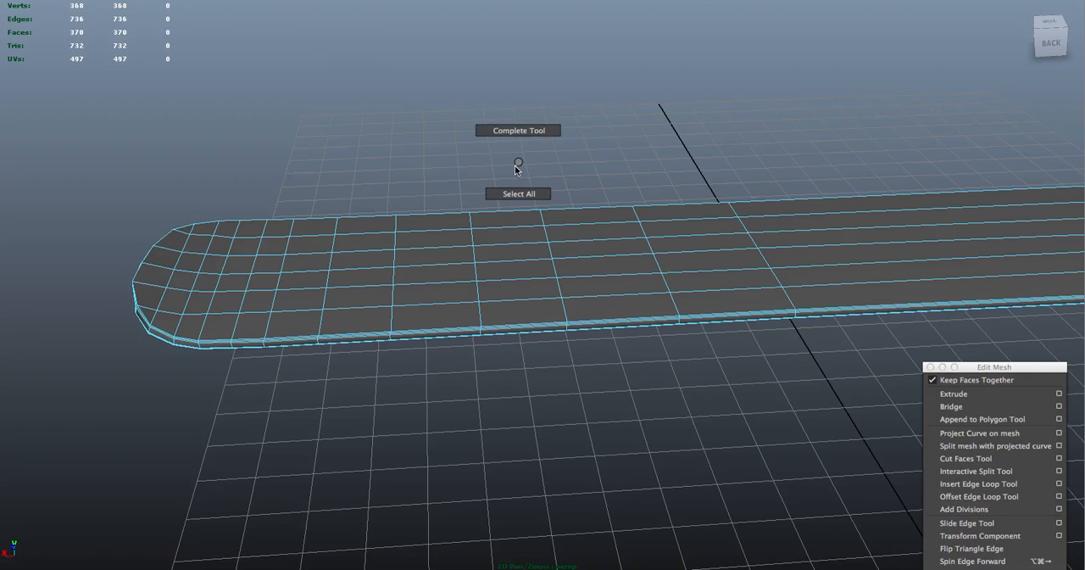
click(519, 193)
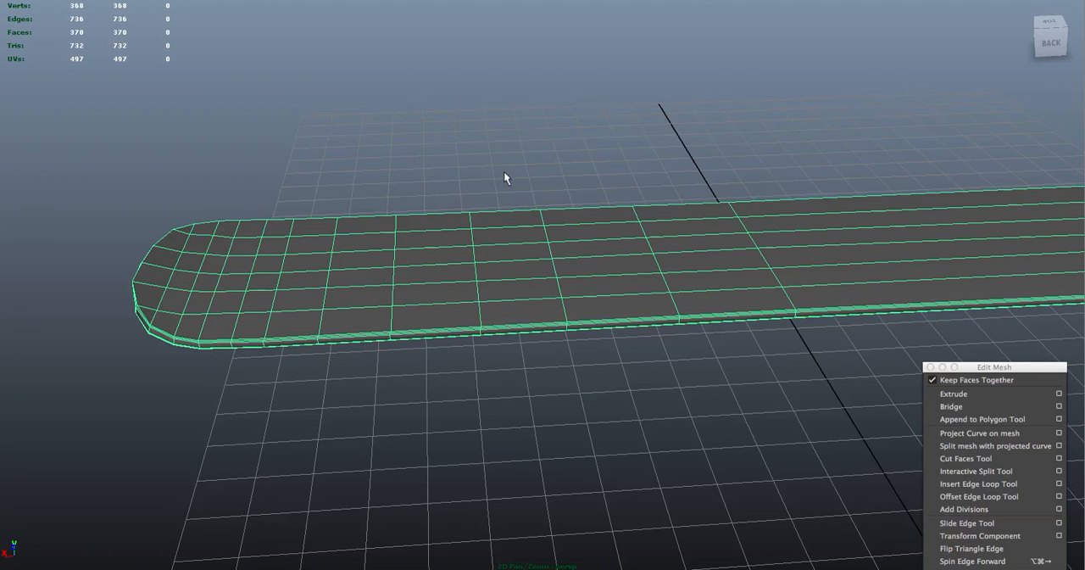
Switch the board to face selection and select a single side face on its rim
click(505, 167)
alt+drag(506, 166, 514, 156)
alt+right_drag(513, 156, 731, 323)
click(593, 247)
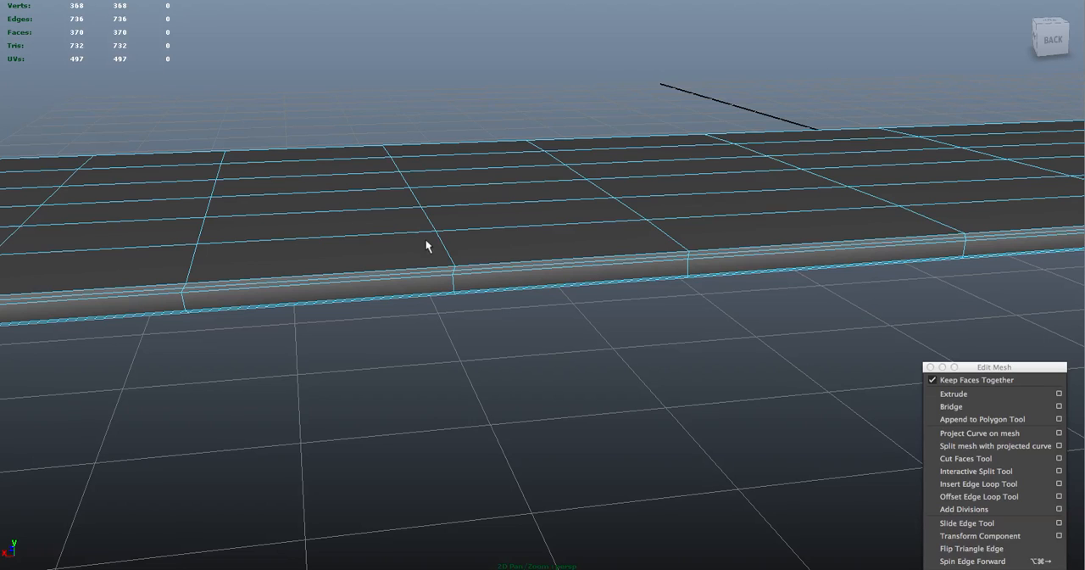
right_drag(431, 269, 471, 259)
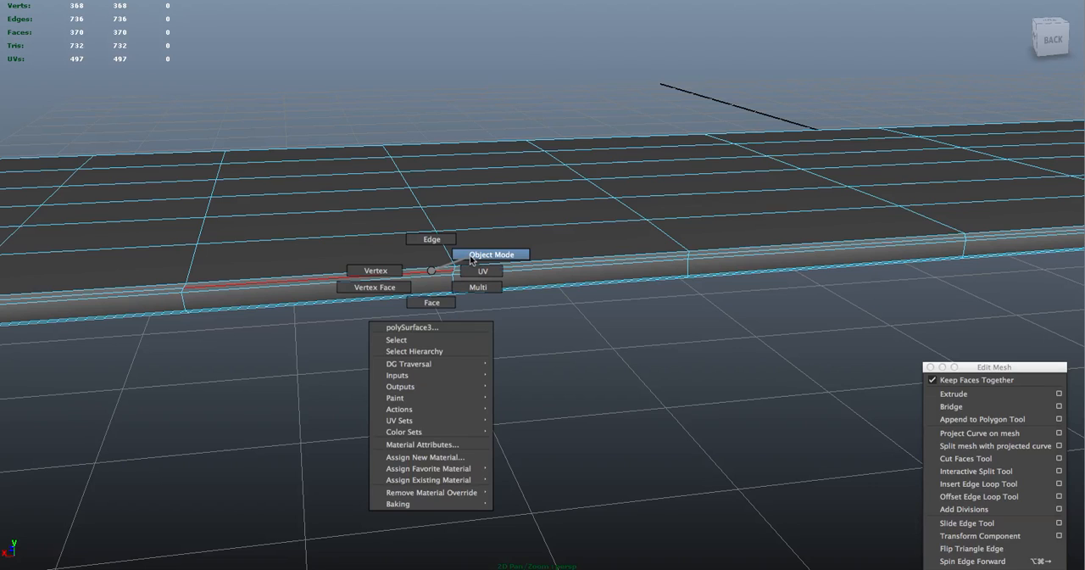
right_drag(471, 260, 436, 305)
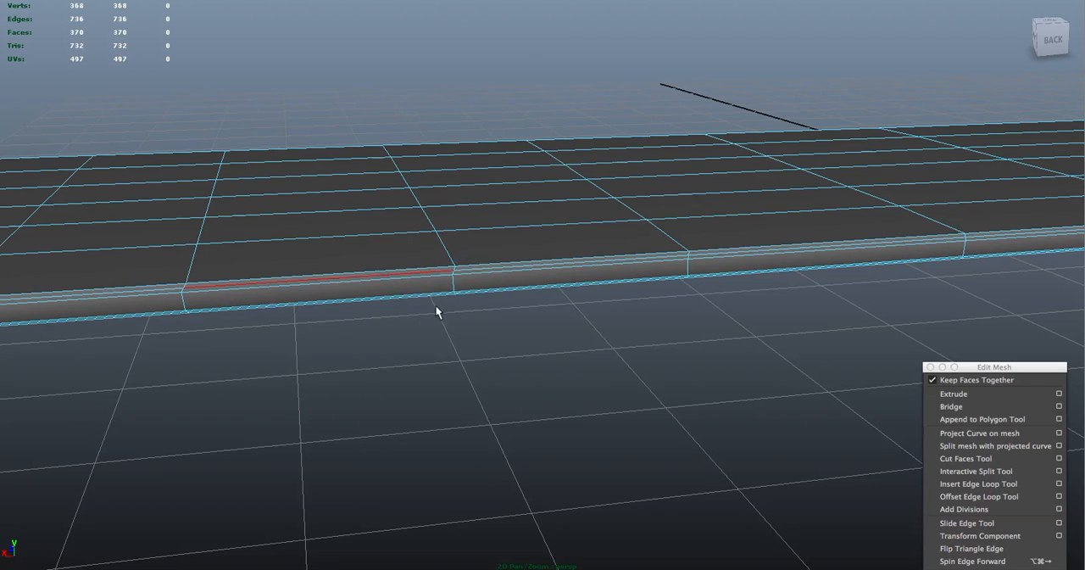
click(490, 281)
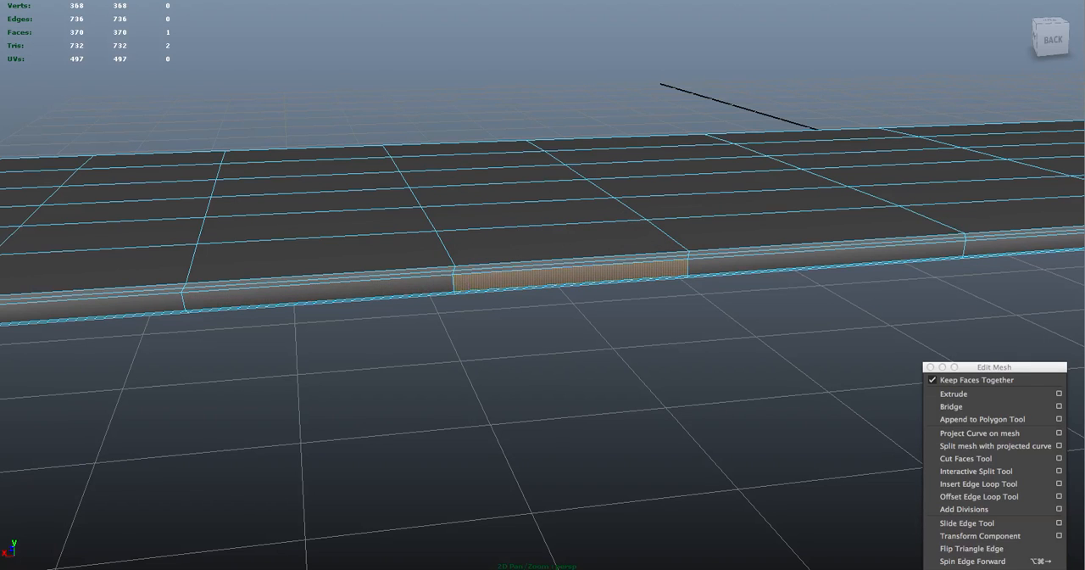
Select the ring of short vertical edges around the rim with the Select Edge Ring Tool and convert it to faces
click(408, 0)
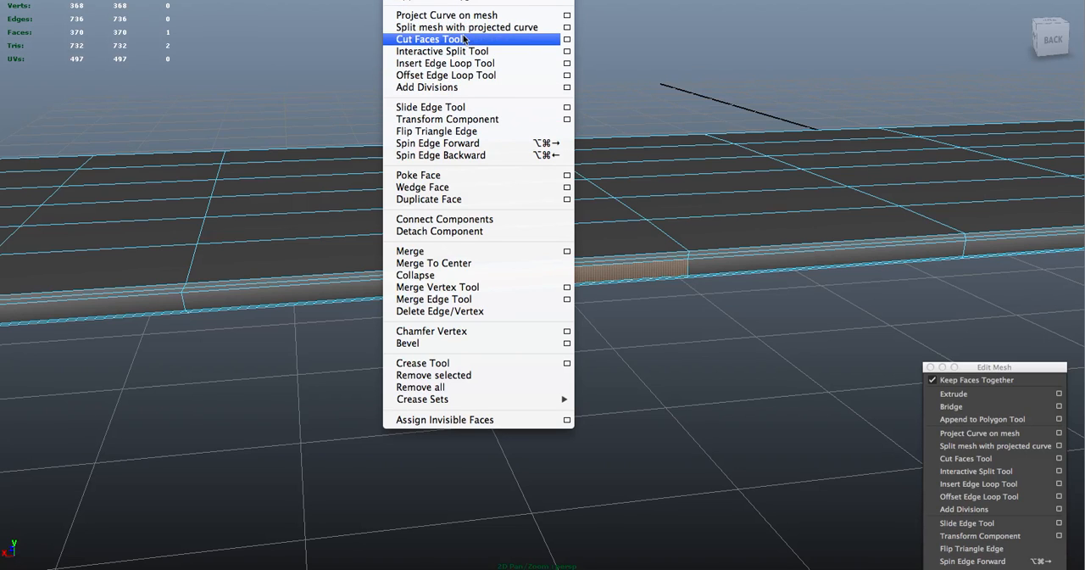
mouse_move(334, 0)
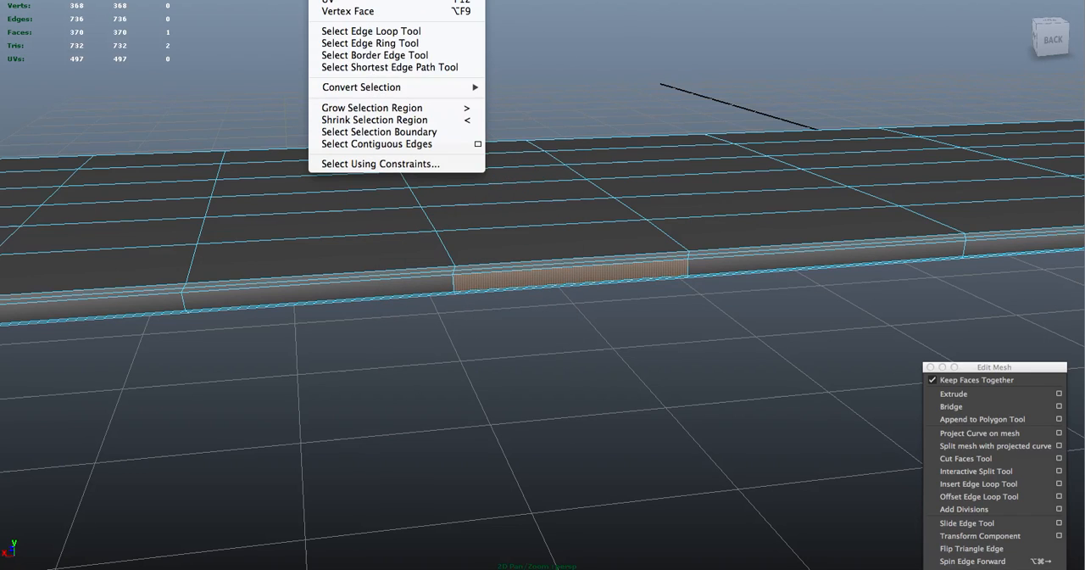
click(394, 44)
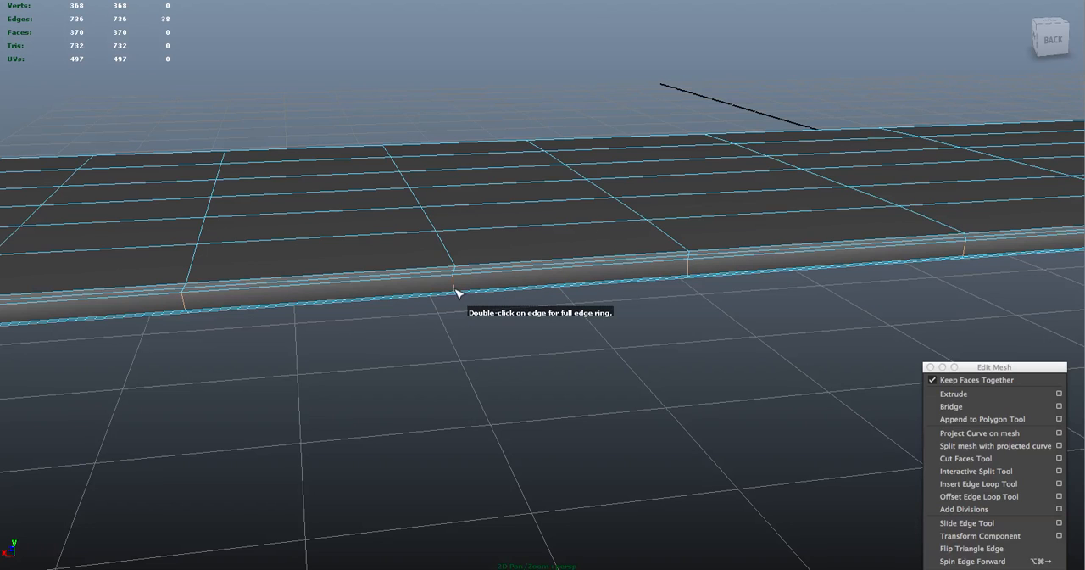
ctrl+right_click(455, 291)
ctrl+right_drag(456, 290, 456, 341)
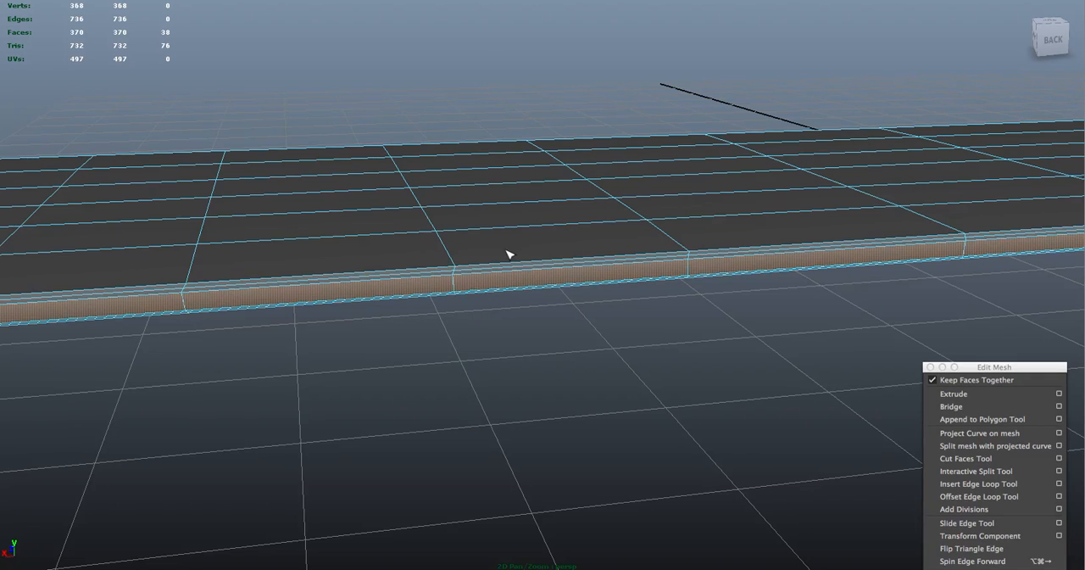
Scale the selected band of rim faces slightly along the board's length
alt+drag(441, 117, 138, 47)
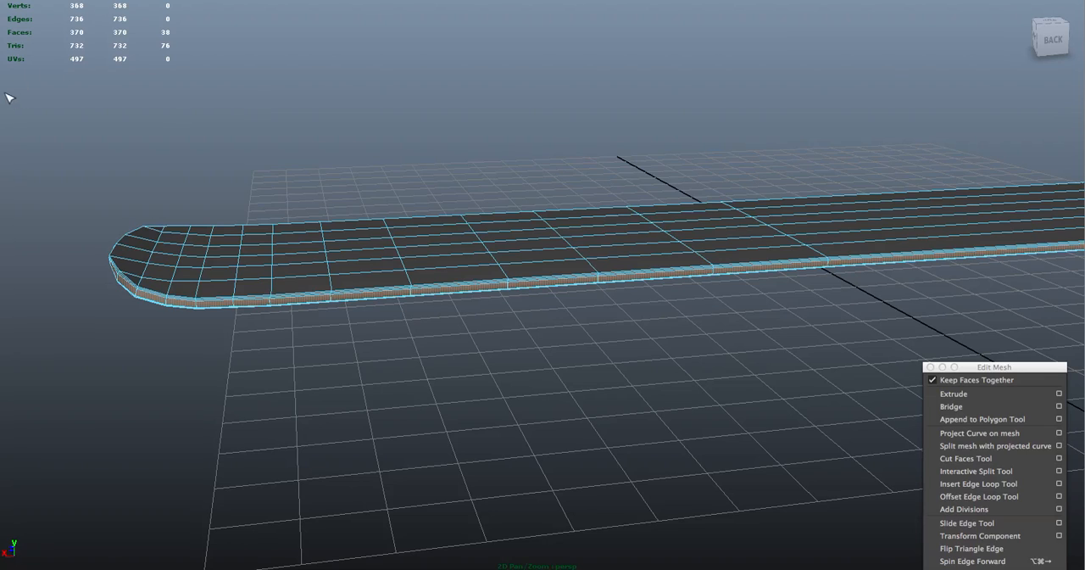
key(w)
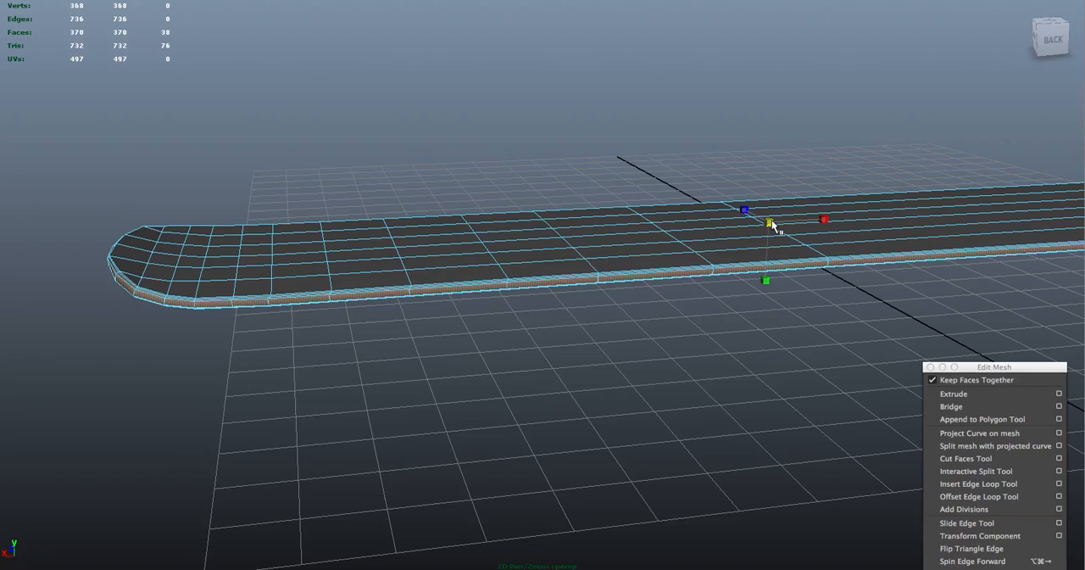
alt+drag(718, 126, 668, 150)
alt+right_drag(668, 149, 977, 259)
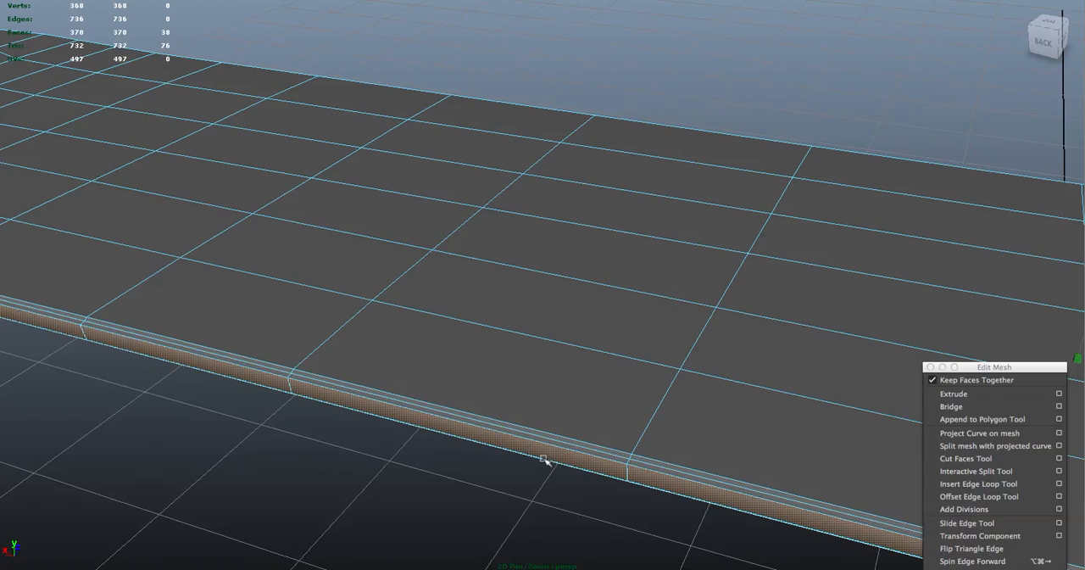
alt+right_drag(559, 497, 396, 392)
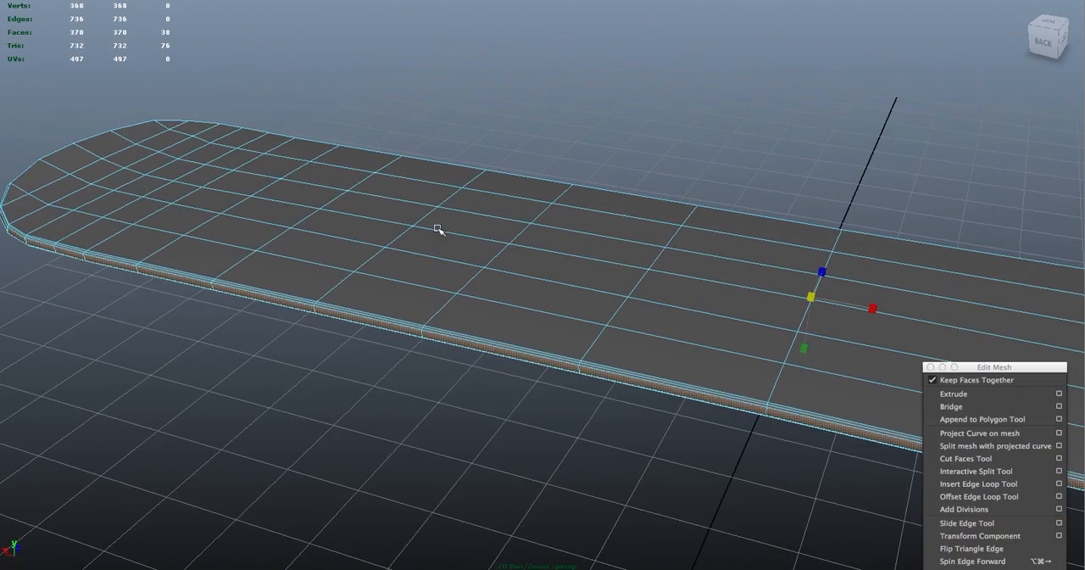
alt+drag(268, 195, 377, 189)
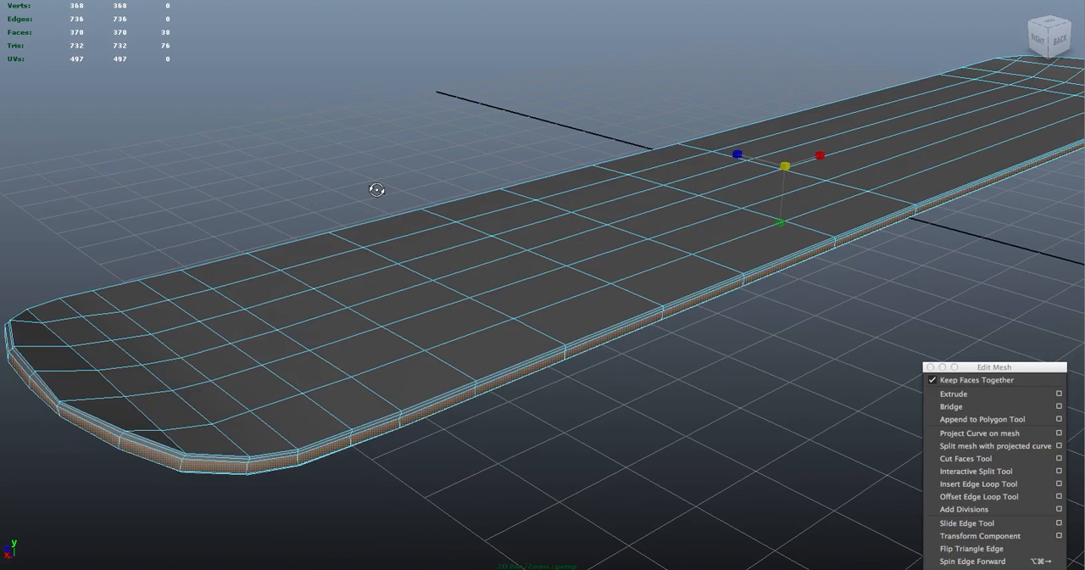
drag(827, 161, 823, 161)
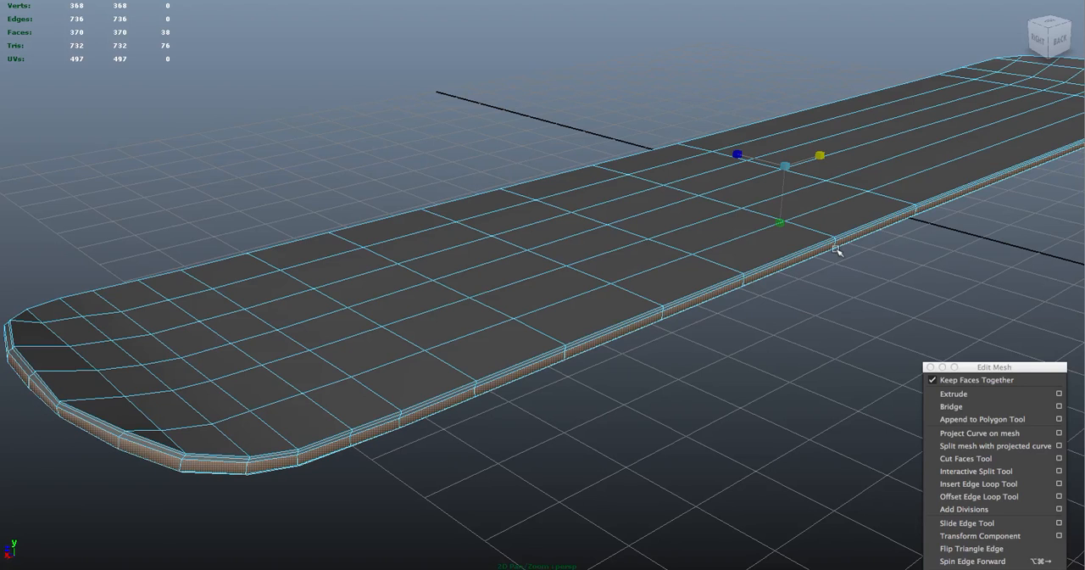
Scale the rim faces across the board's width to fine-tune the side profile, and return the board to object mode
drag(737, 155, 737, 154)
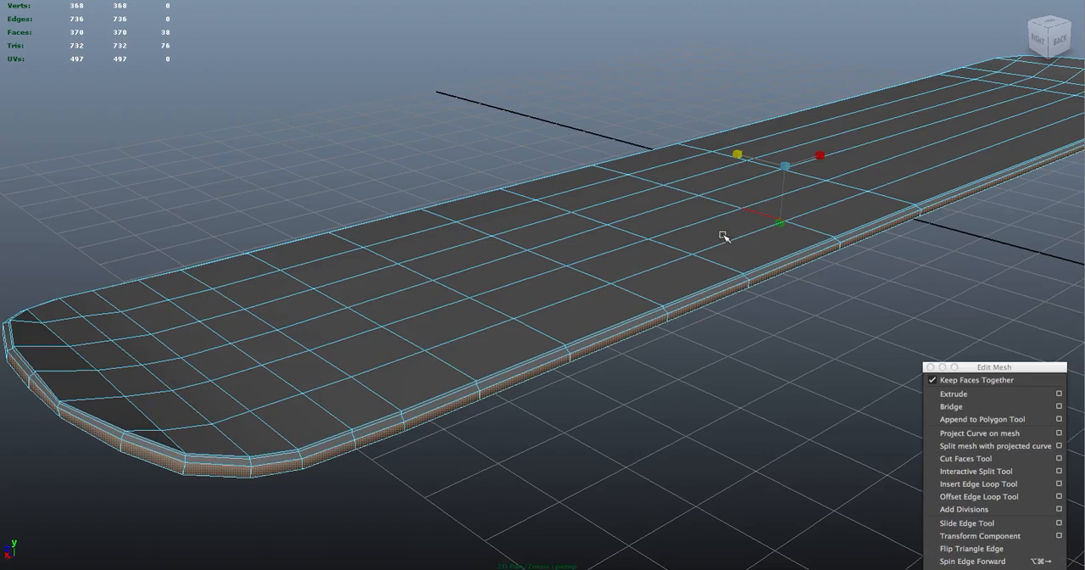
mouse_move(802, 296)
alt+mouse_down()
mouse_move(853, 289)
mouse_move(788, 283)
mouse_move(805, 308)
alt+mouse_up()
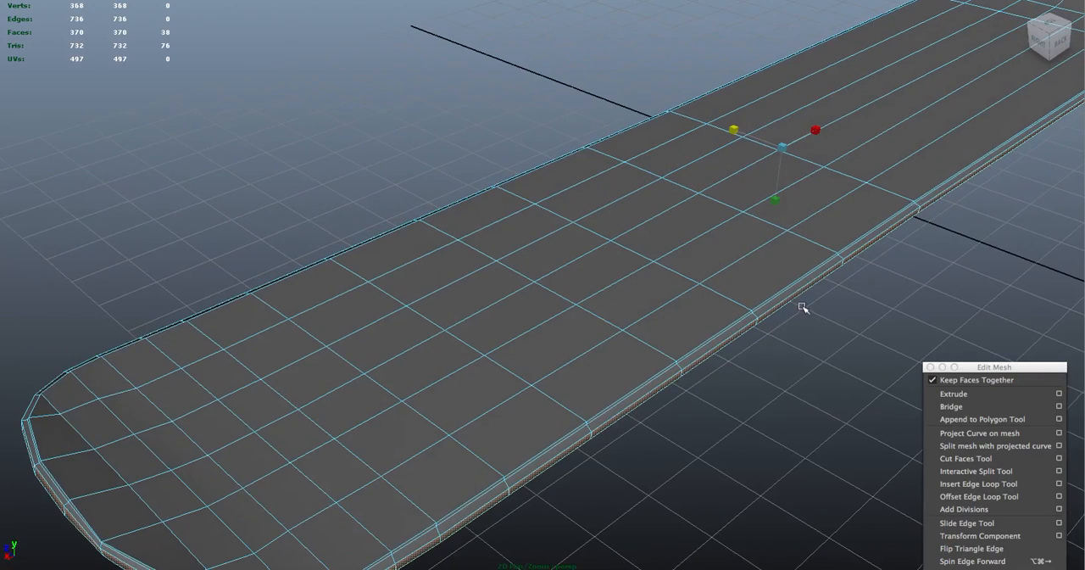
drag(736, 130, 736, 130)
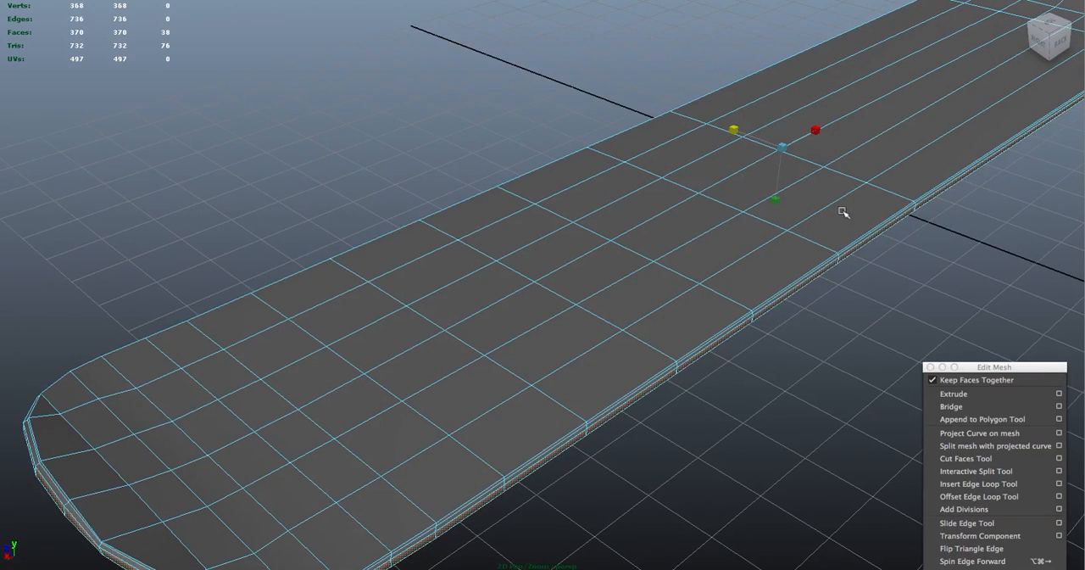
right_drag(857, 205, 886, 192)
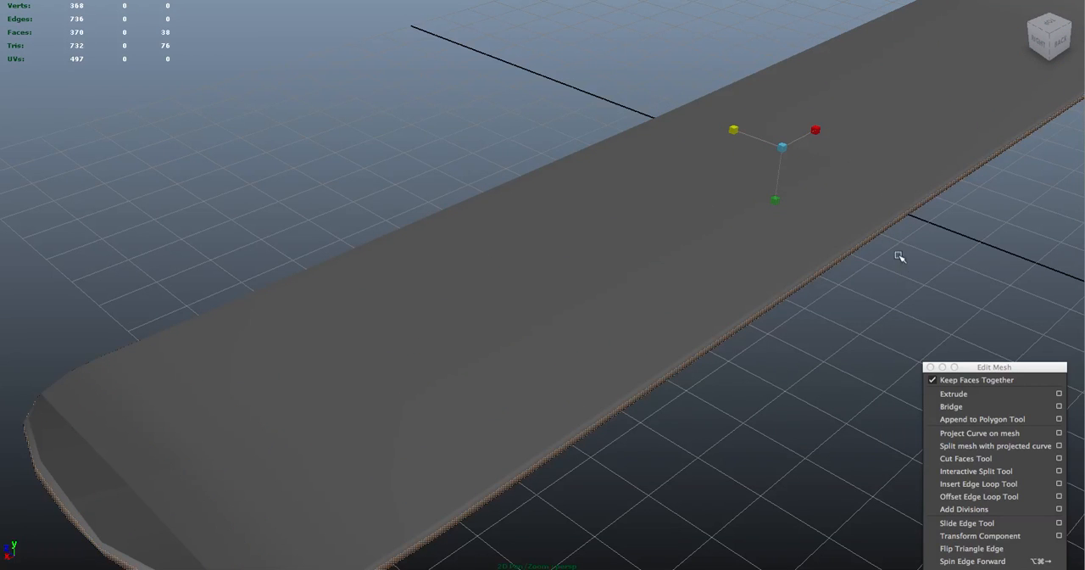
click(882, 239)
click(883, 251)
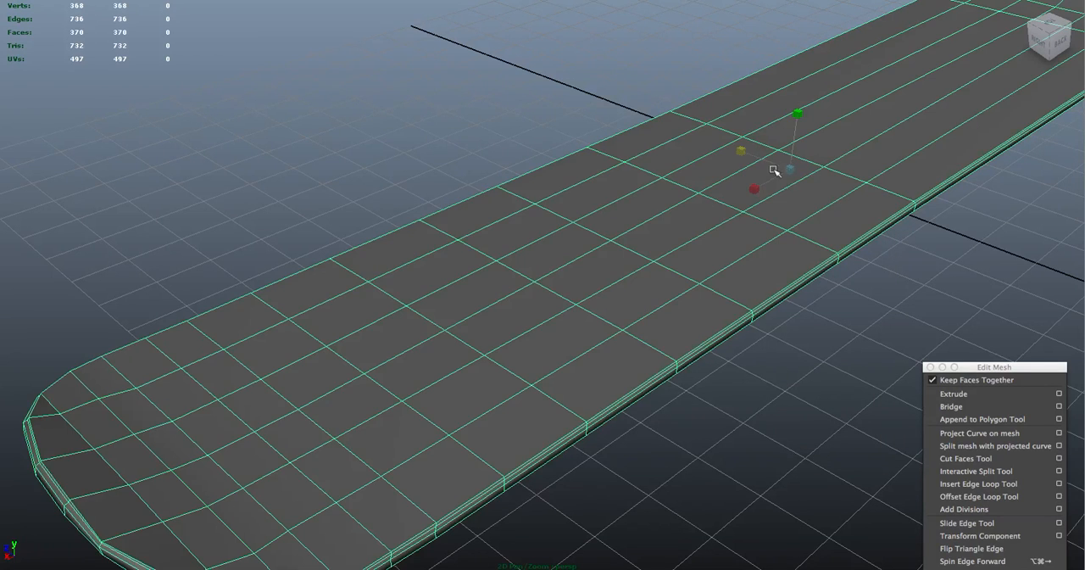
Check the board's faceted rim, turn on smooth mesh preview for the board and clear the selection
click(916, 303)
alt+drag(738, 368, 582, 359)
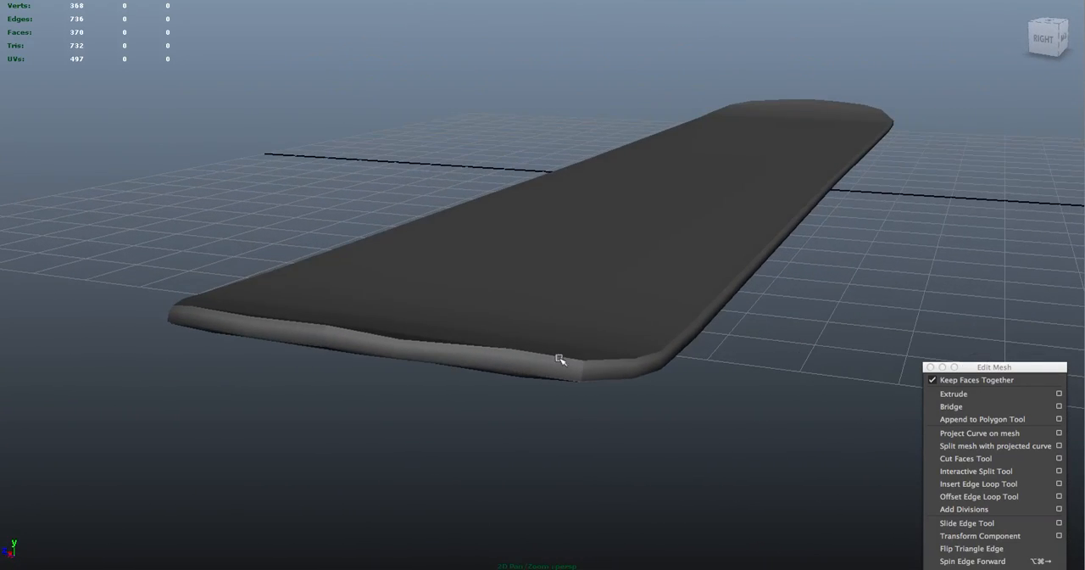
alt+drag(384, 358, 339, 371)
click(304, 338)
alt+drag(416, 347, 438, 291)
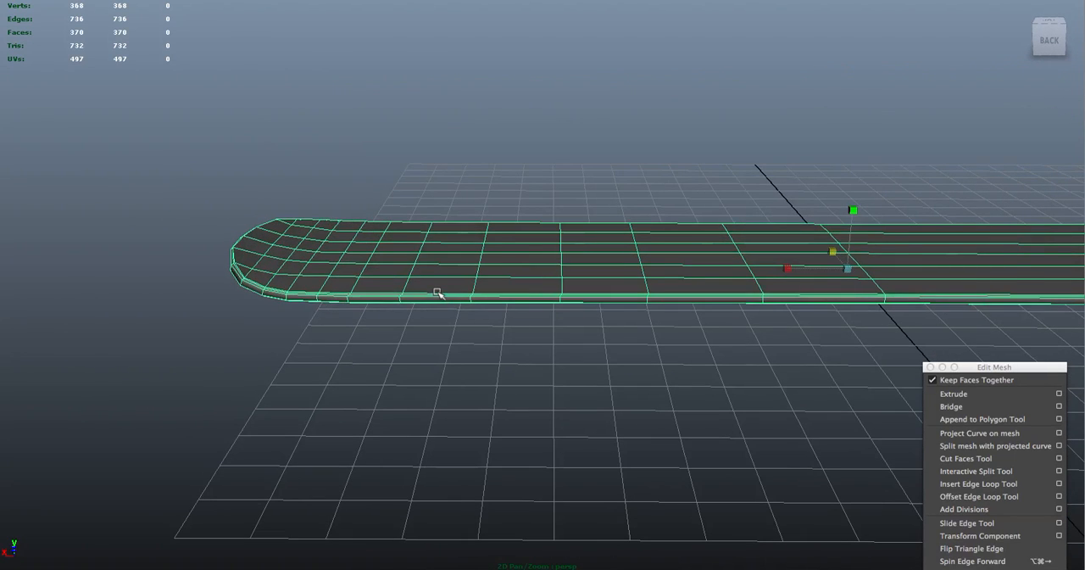
click(495, 201)
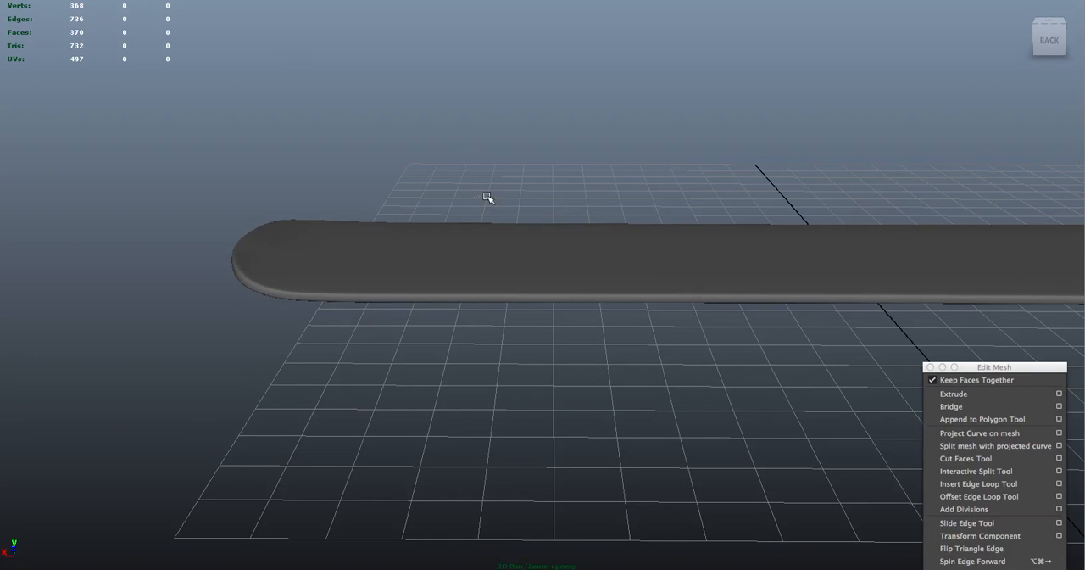
Examine the smoothed board's rounded tips, rim and overall shape from several angles
alt+drag(479, 196, 682, 242)
alt+drag(536, 261, 304, 316)
alt+drag(404, 439, 454, 391)
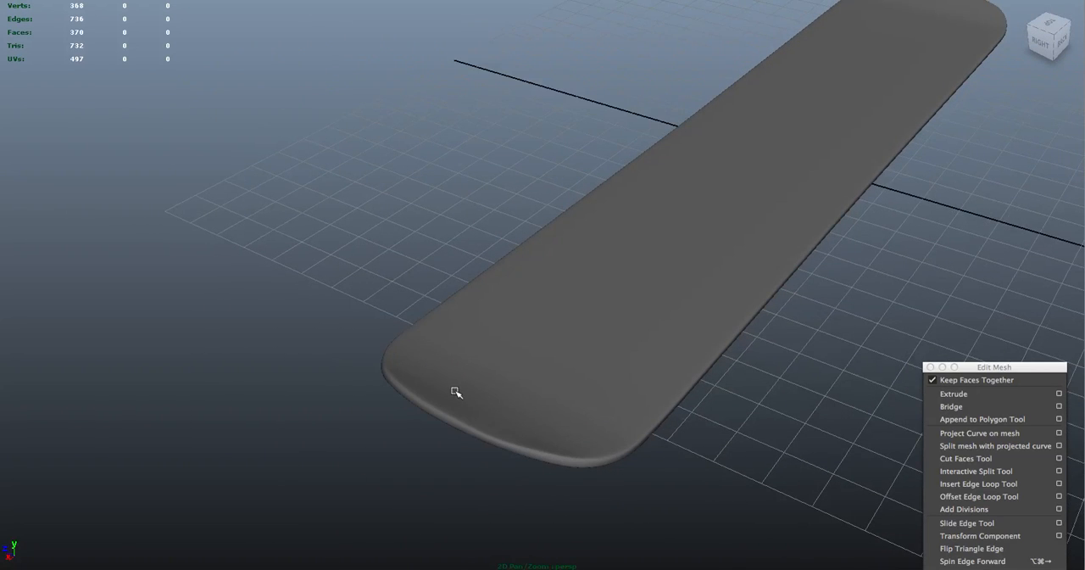
mouse_move(514, 440)
alt+mouse_down()
mouse_move(591, 446)
mouse_move(504, 450)
alt+mouse_up()
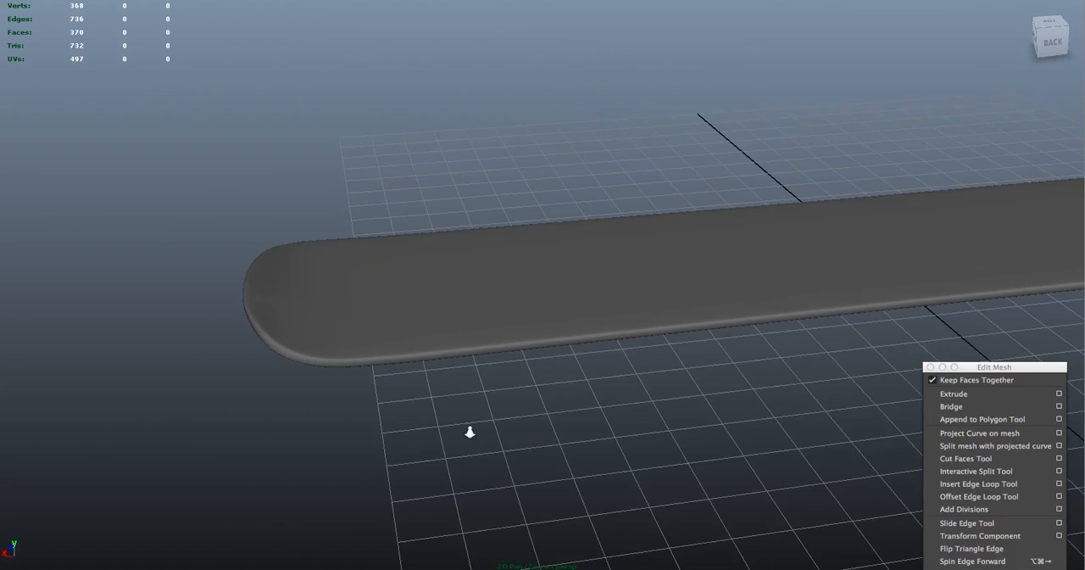
alt+right_drag(504, 449, 480, 376)
alt+middle_drag(480, 376, 260, 376)
alt+drag(259, 375, 292, 373)
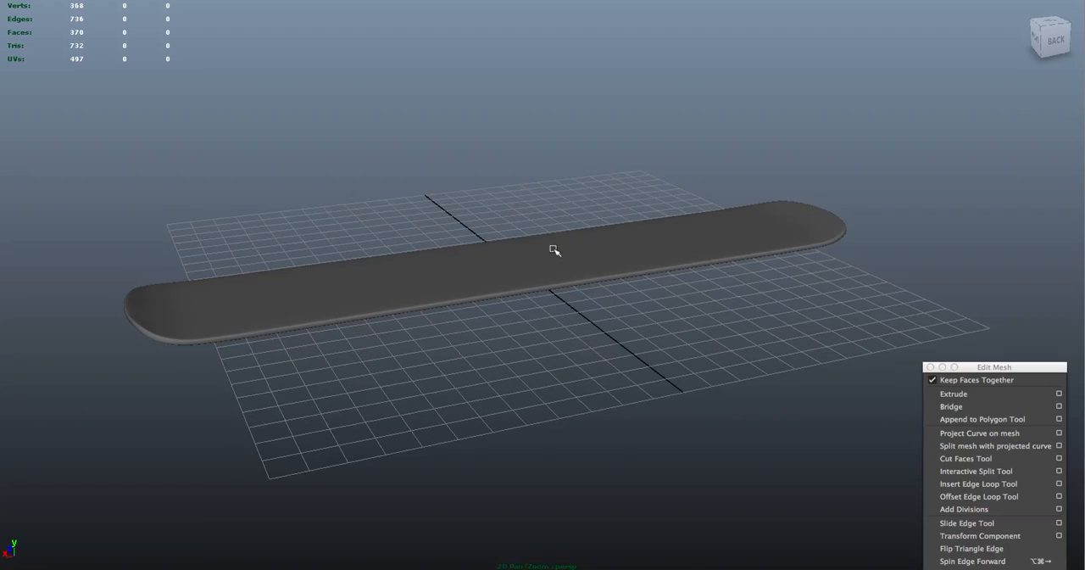
alt+drag(482, 237, 512, 235)
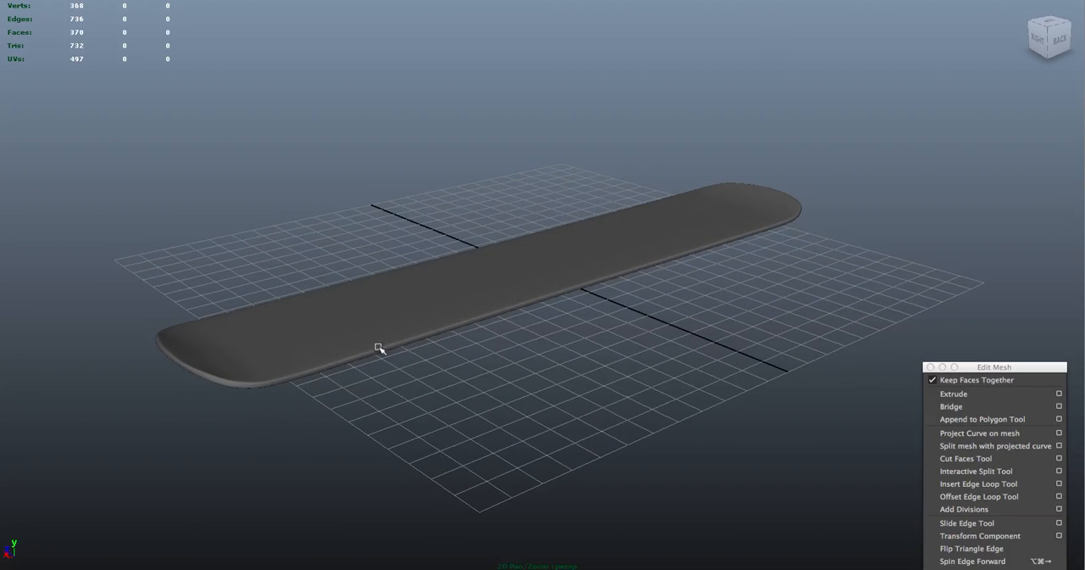
alt+drag(480, 311, 486, 306)
Turn on Wireframe on Shaded in the viewport and deselect the board
click(506, 353)
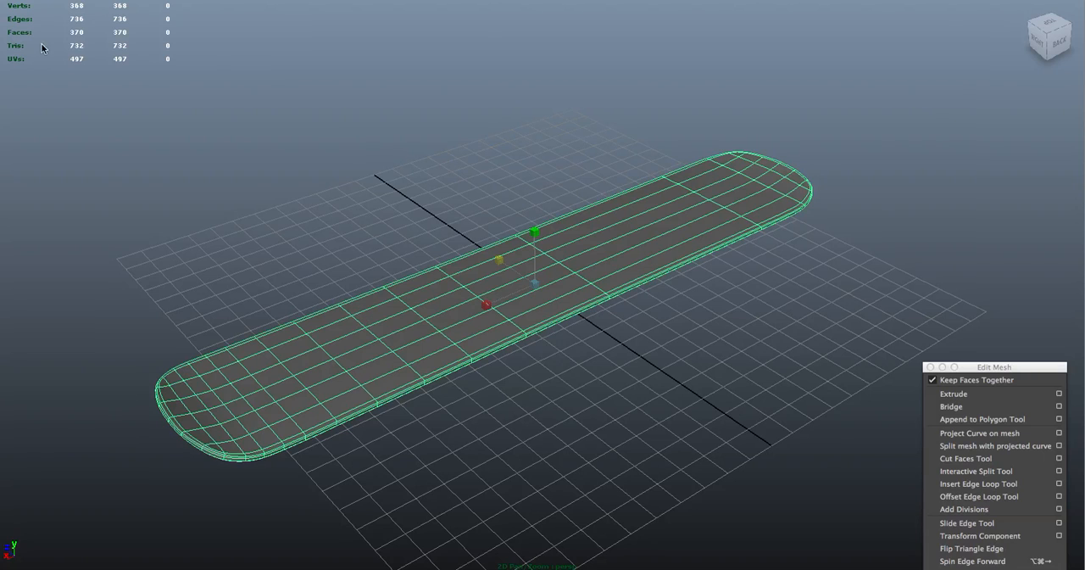
click(40, 1)
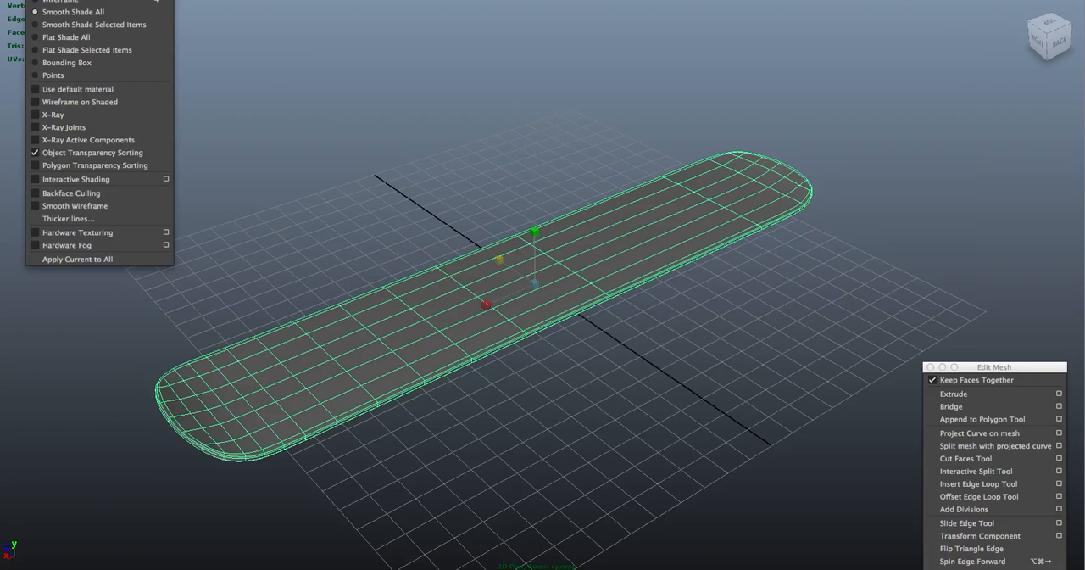
click(78, 102)
click(234, 137)
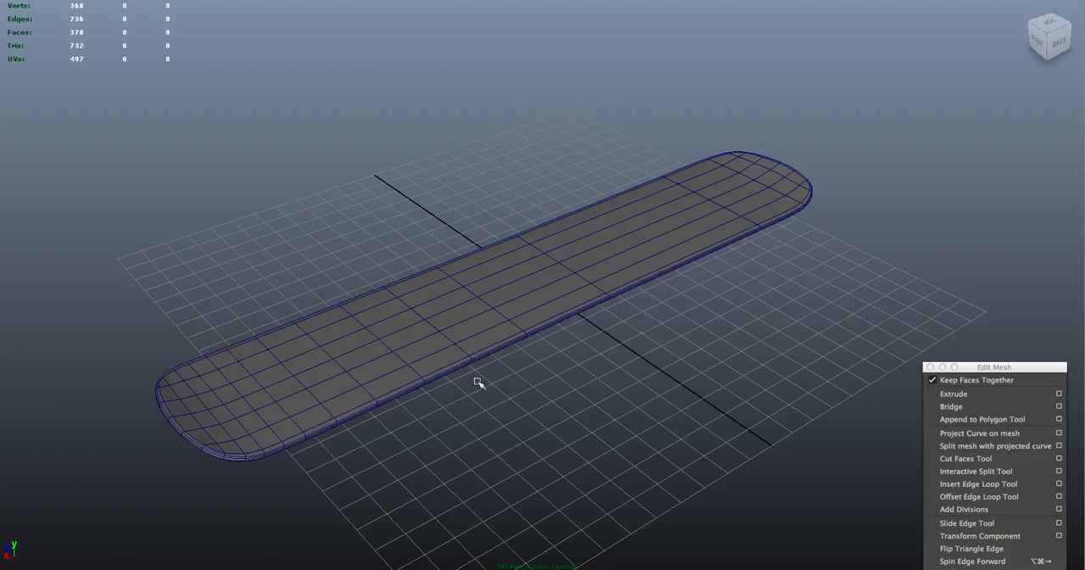
Return the board to its unsmoothed display and switch it to edge selection
key(z)
middle_drag(513, 404, 510, 383)
click(517, 379)
alt+drag(518, 379, 545, 372)
alt+right_drag(547, 377, 695, 490)
alt+middle_drag(505, 475, 585, 359)
alt+drag(567, 361, 573, 365)
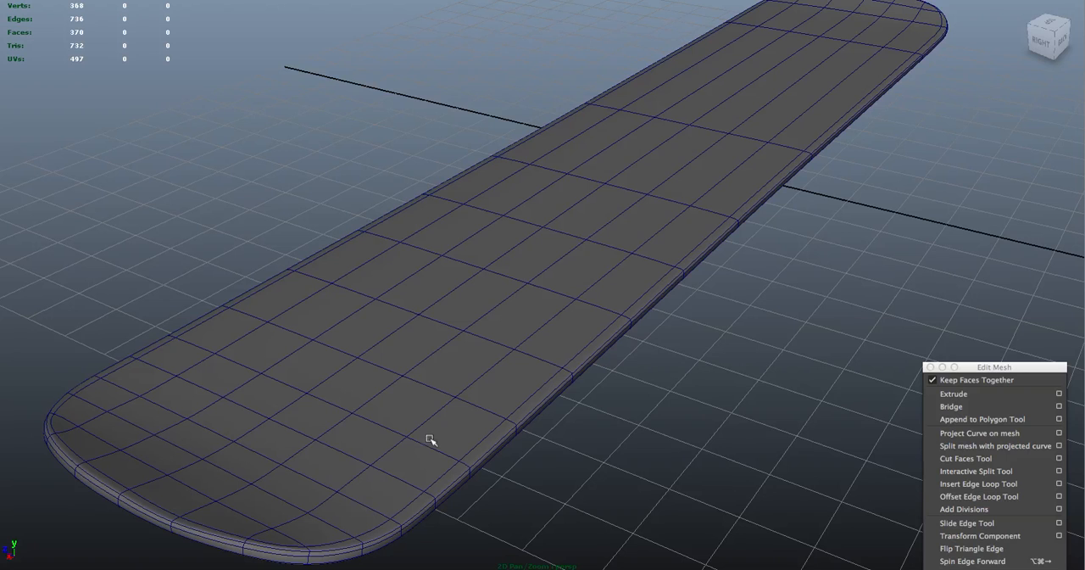
click(499, 435)
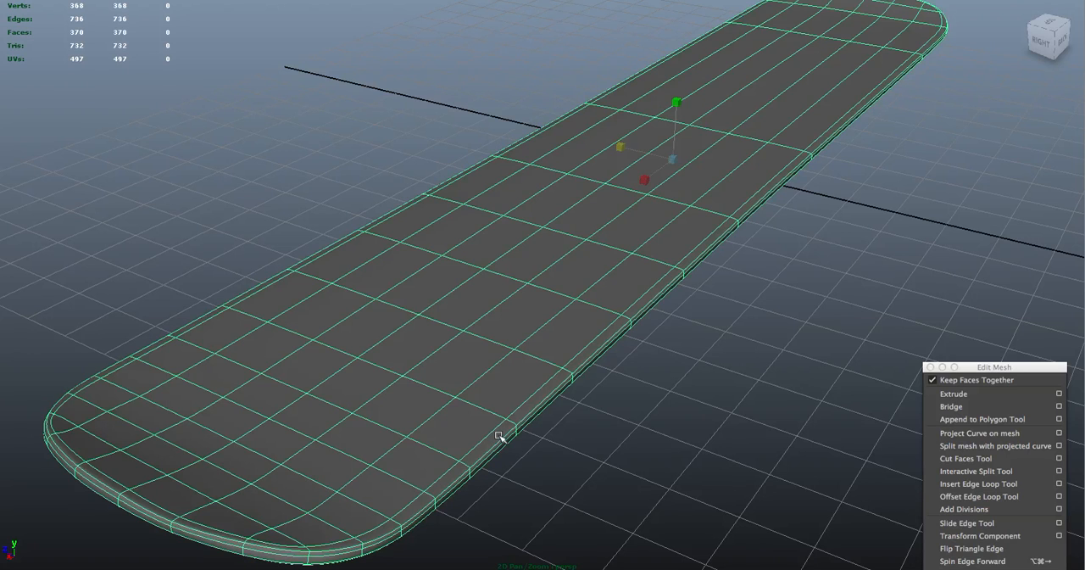
key(1)
right_drag(509, 433, 509, 366)
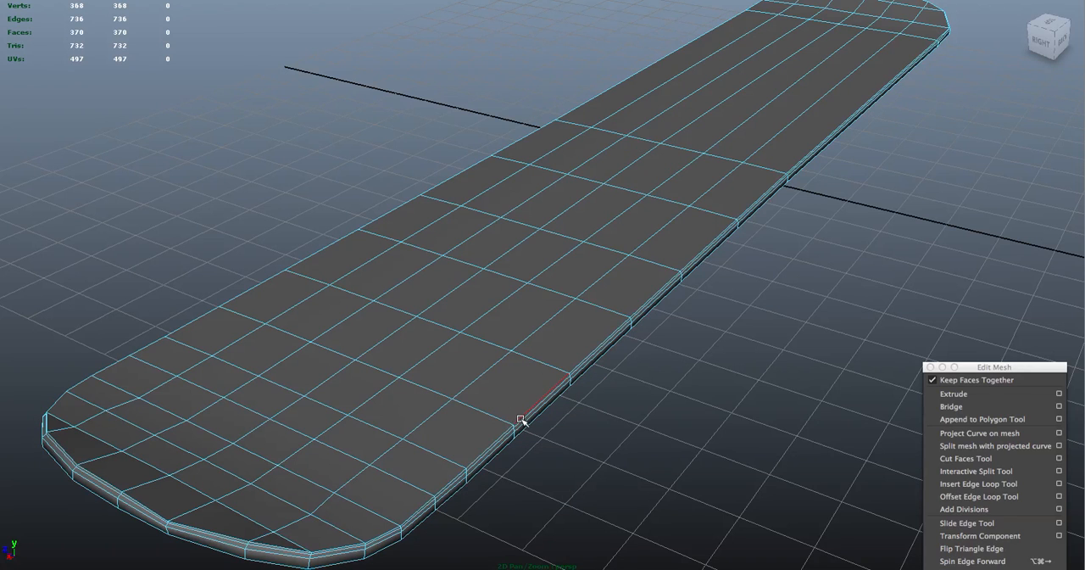
Try to select the upper and lower edge loops around the board's rim together
double_click(520, 419)
alt+drag(596, 444, 634, 439)
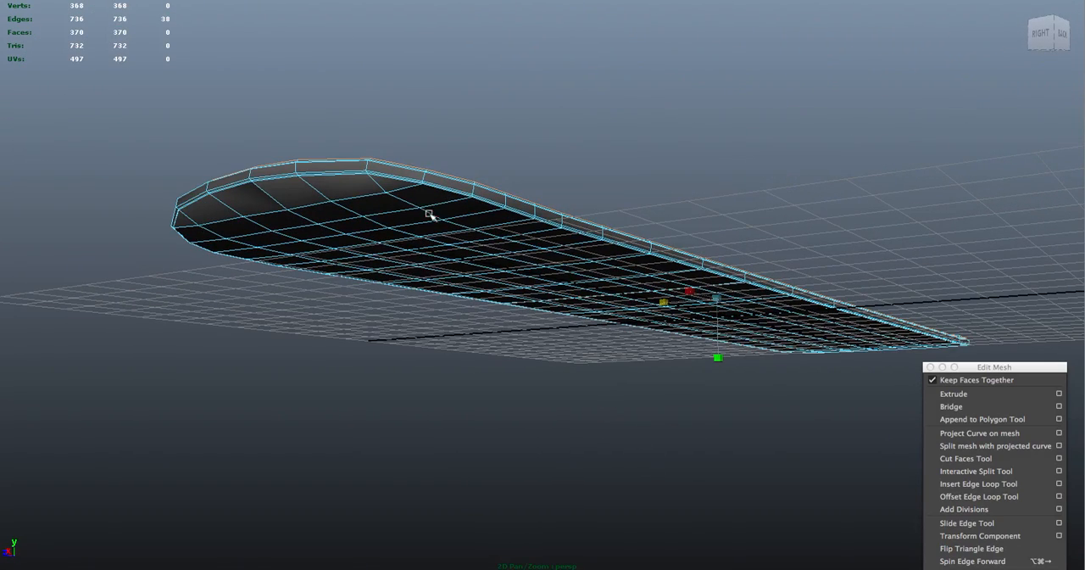
shift+double_click(389, 179)
alt+drag(511, 164, 482, 161)
alt+right_drag(569, 356, 484, 353)
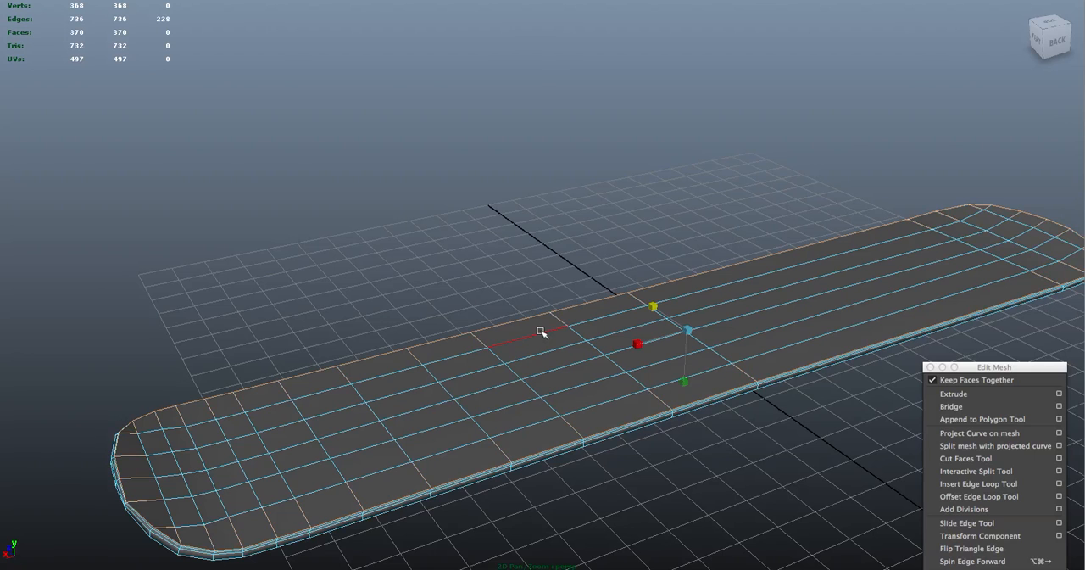
shift+click(540, 331)
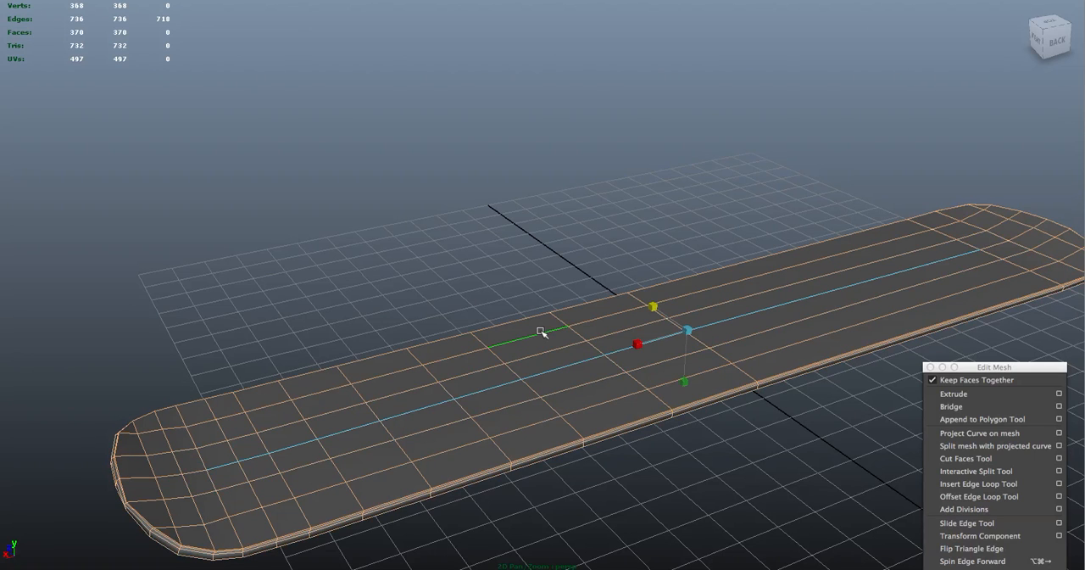
alt+drag(514, 310, 515, 250)
click(547, 248)
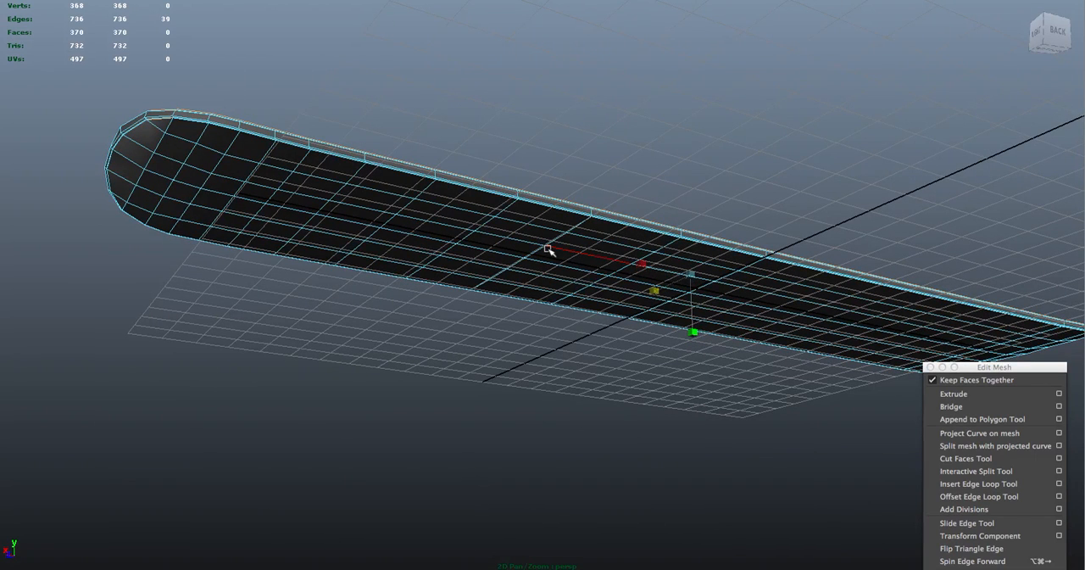
click(574, 108)
alt+drag(557, 119, 526, 180)
Set the board to edge selection again with no edges selected
right_click(698, 362)
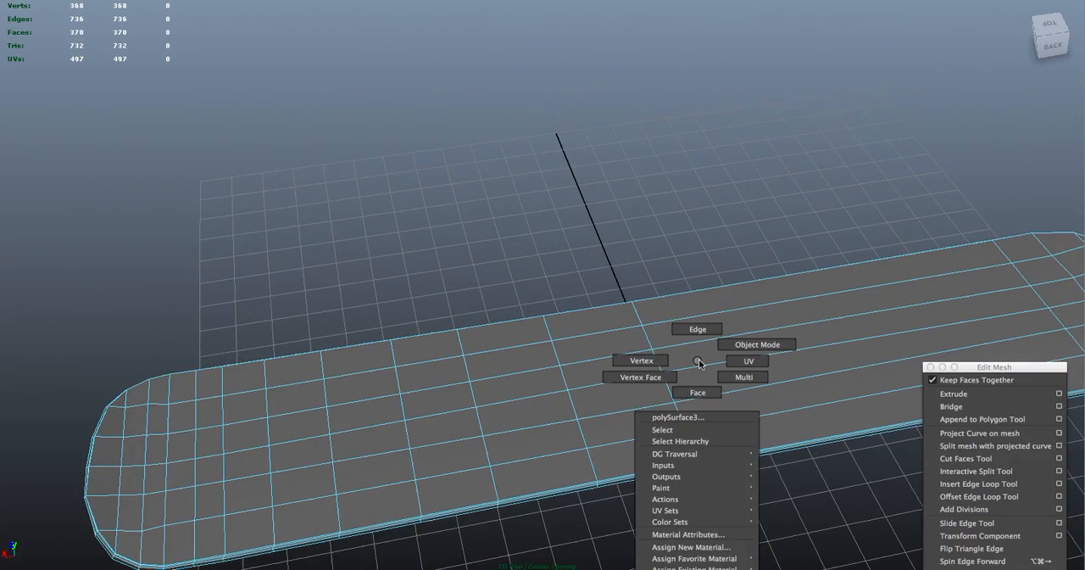
right_drag(699, 363, 697, 329)
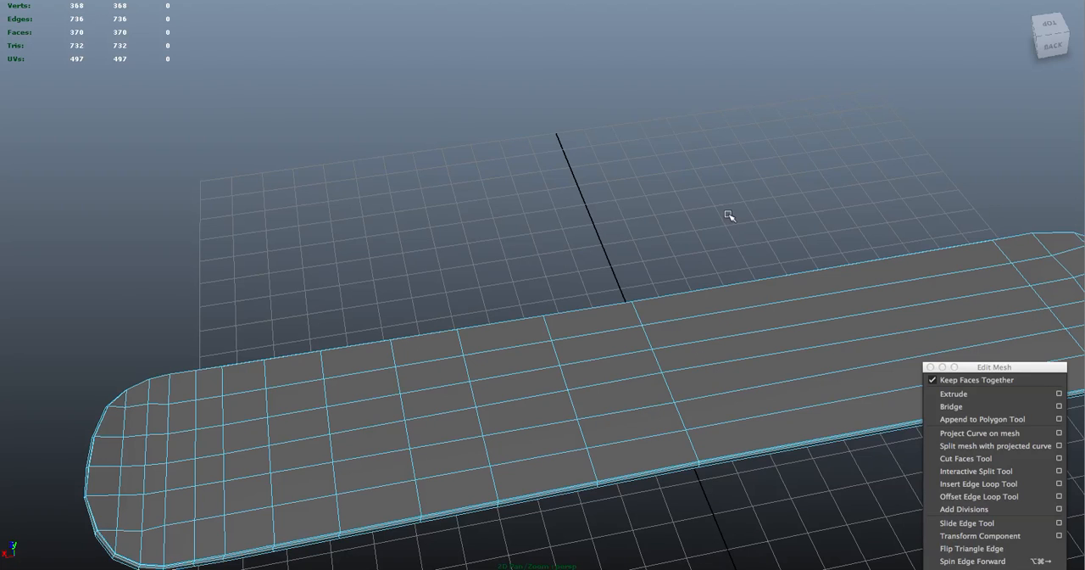